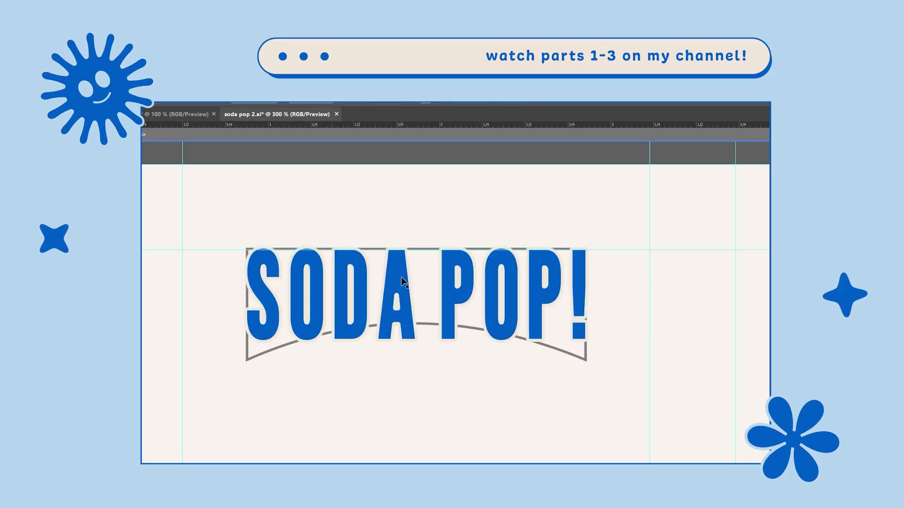
# Step: Shorten the letter A from its lower edge so it meets the curve of the arch outline
pyautogui.click(424, 329)
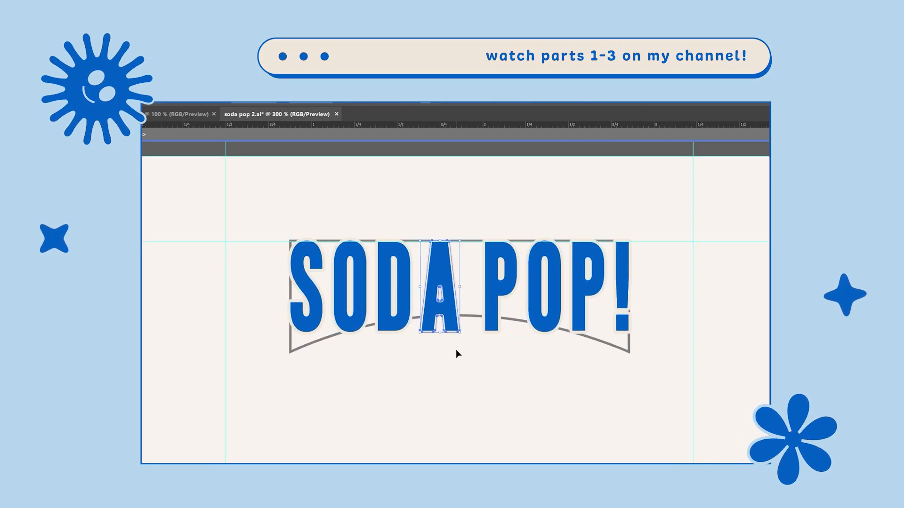
pyautogui.hotkey('ctrl', '+')
pyautogui.hotkey('ctrl', '+')
pyautogui.moveTo(496, 357); pyautogui.dragTo(496, 325)
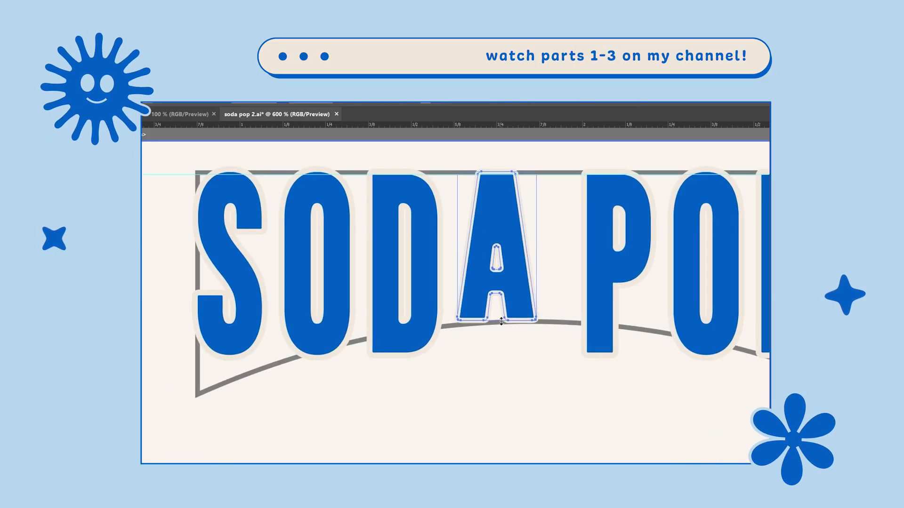
pyautogui.click(407, 347)
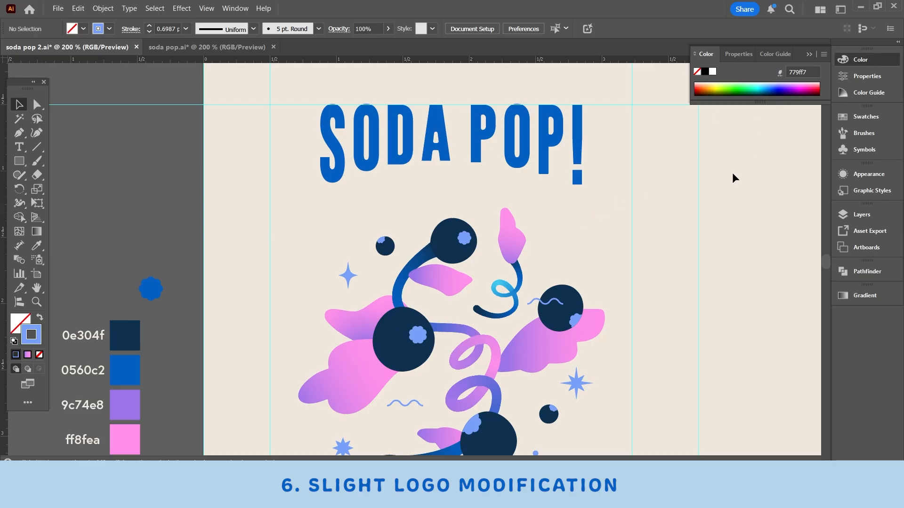
# Step: Isolate the illustration group and copy the small berry with its highlight from the area beneath SODA
pyautogui.scroll(-2, 457, 254)
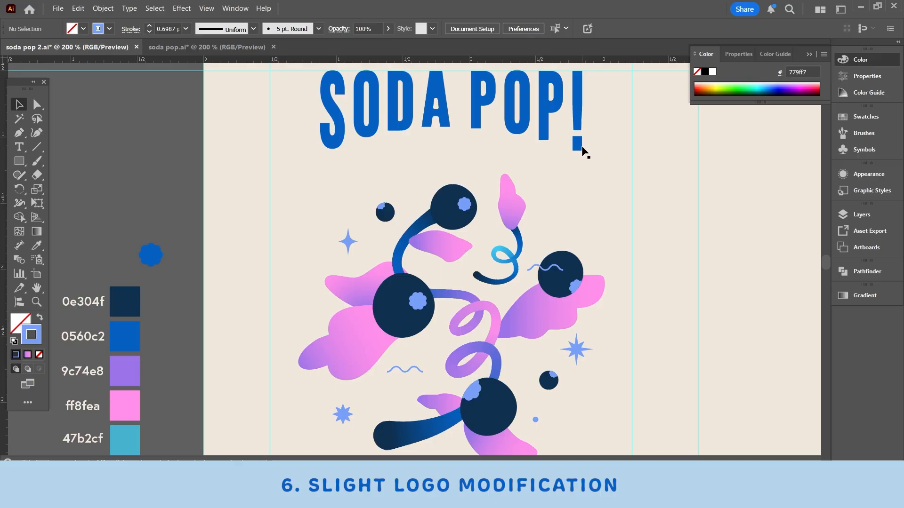
pyautogui.scroll(1, 473, 324)
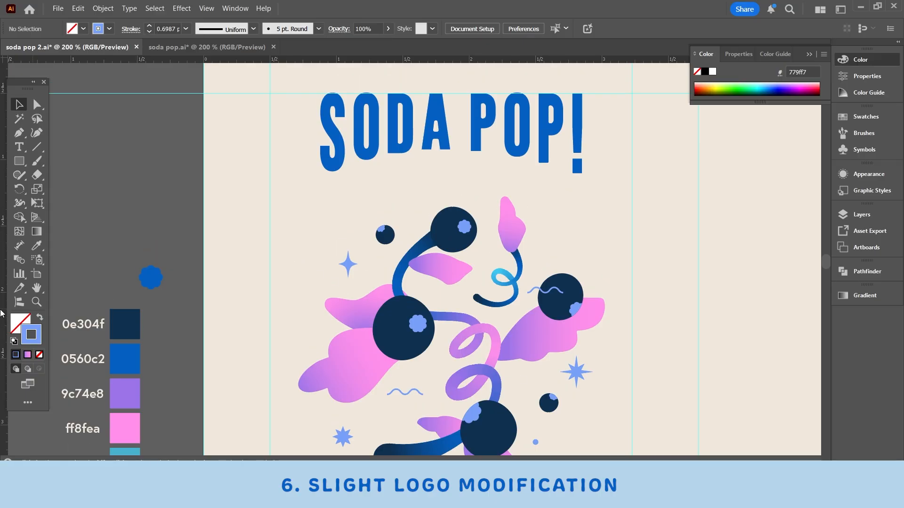
pyautogui.click(37, 302)
pyautogui.click(570, 232)
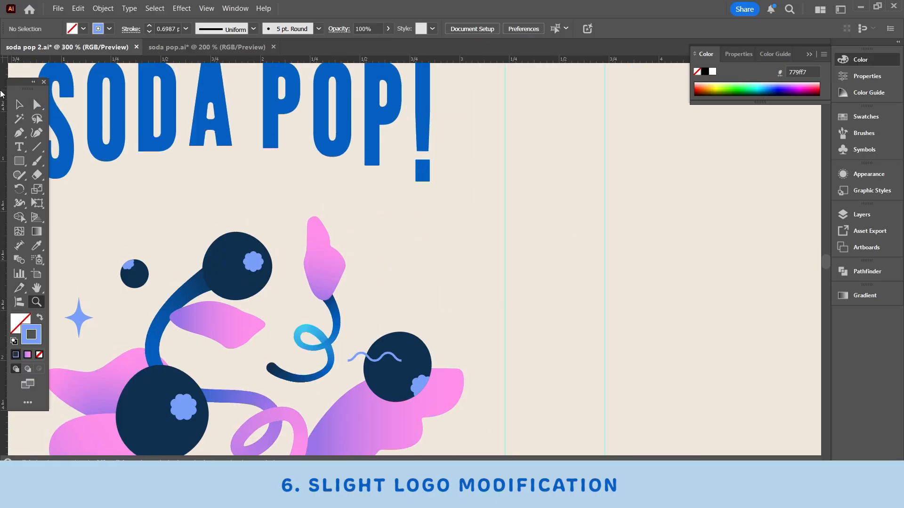
pyautogui.press('v')
pyautogui.hscroll(-5, 414, 259)
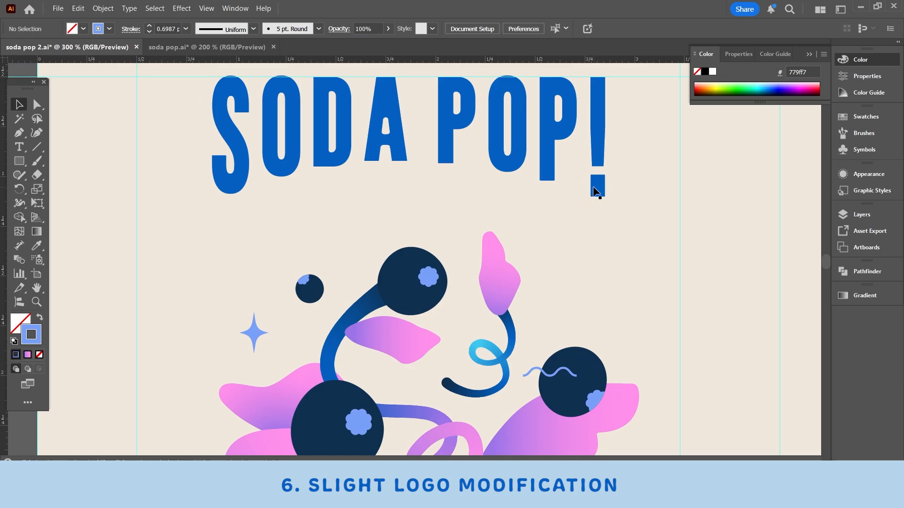
pyautogui.click(319, 290)
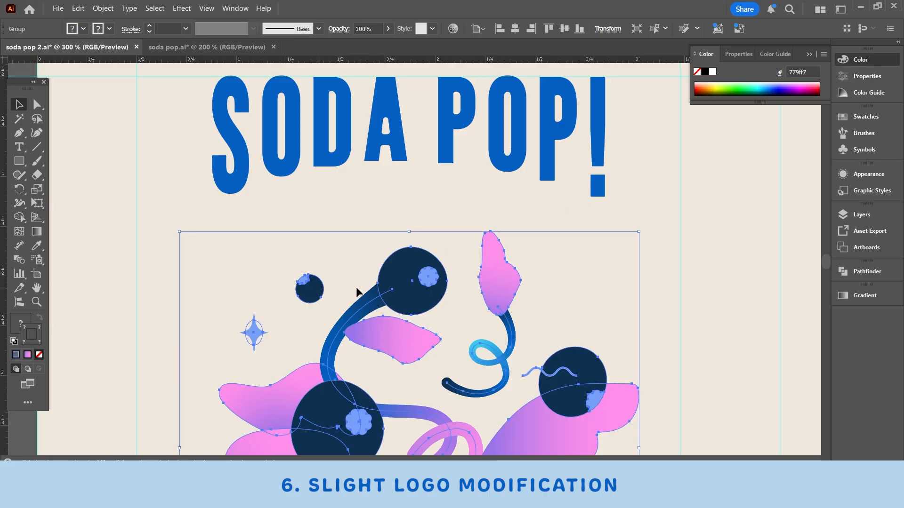
pyautogui.doubleClick(340, 275)
pyautogui.moveTo(369, 271); pyautogui.dragTo(501, 255)
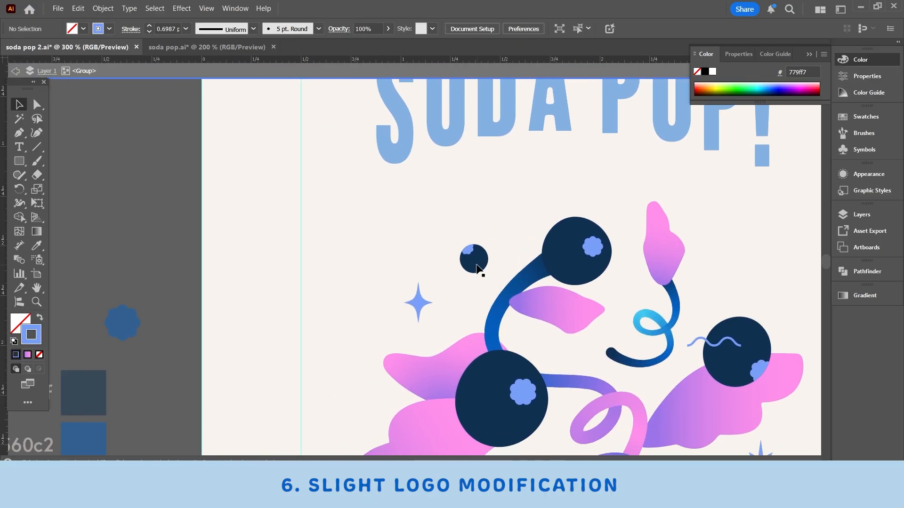
pyautogui.click(481, 267)
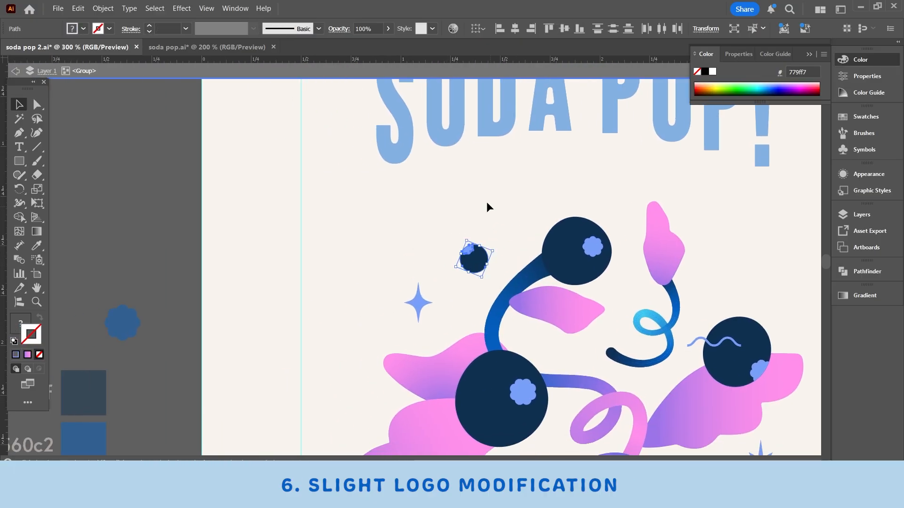
pyautogui.click(458, 266)
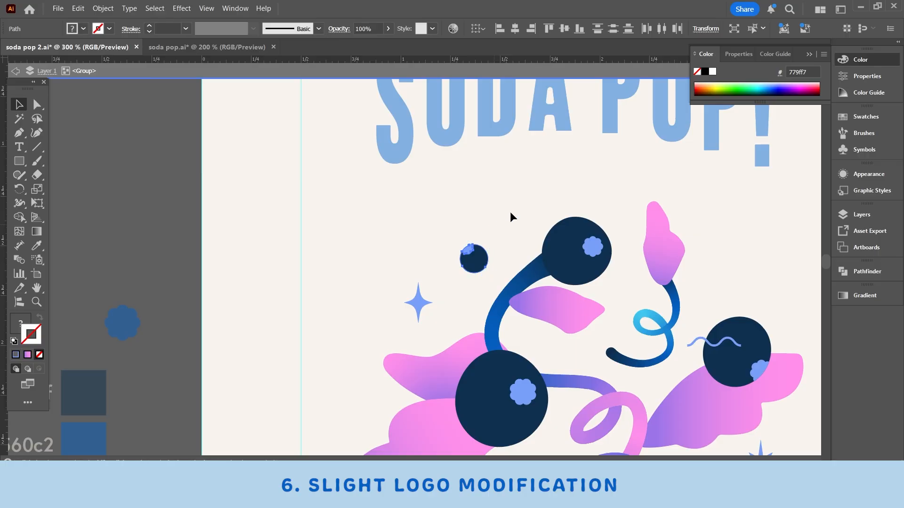
# Step: Leave the illustration group and isolate the exclamation mark's compound path within the SODA POP! lettering group
pyautogui.click(557, 83)
pyautogui.doubleClick(557, 82)
pyautogui.moveTo(650, 170); pyautogui.dragTo(447, 222)
pyautogui.moveTo(479, 260); pyautogui.dragTo(462, 275)
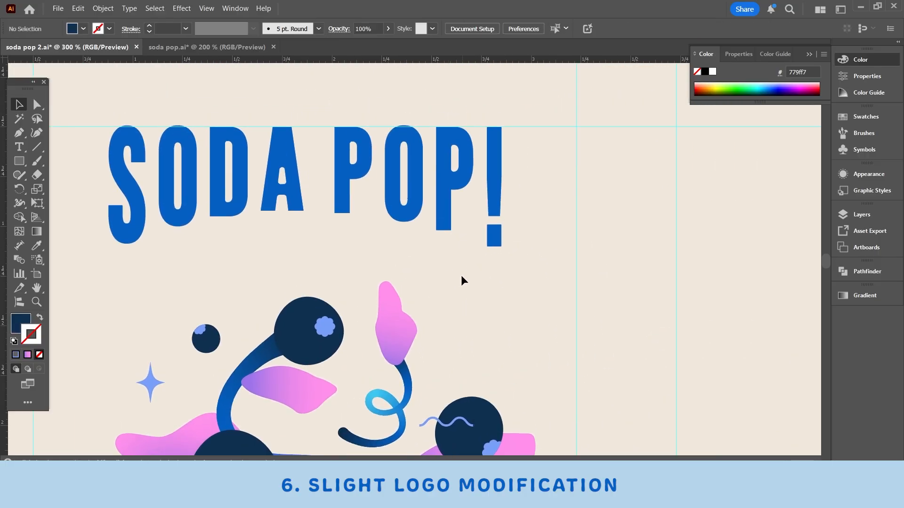
pyautogui.click(494, 200)
pyautogui.doubleClick(434, 219)
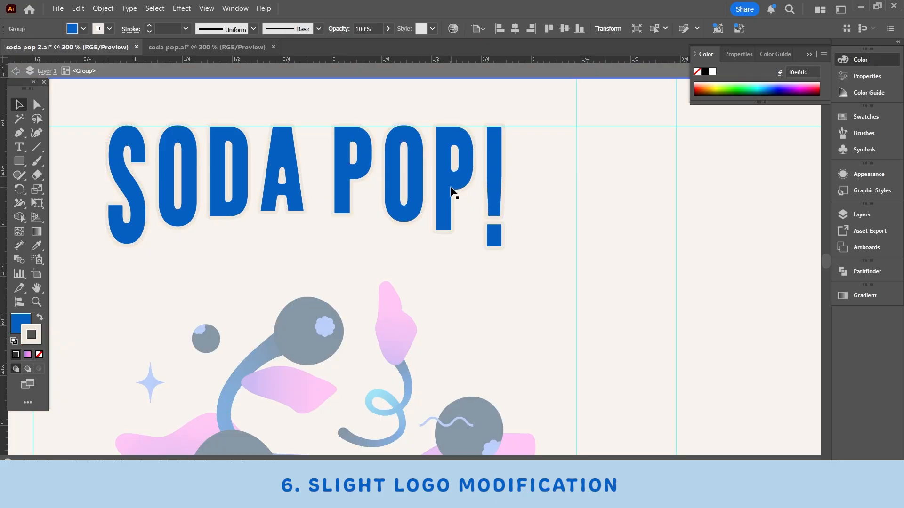
pyautogui.click(493, 240)
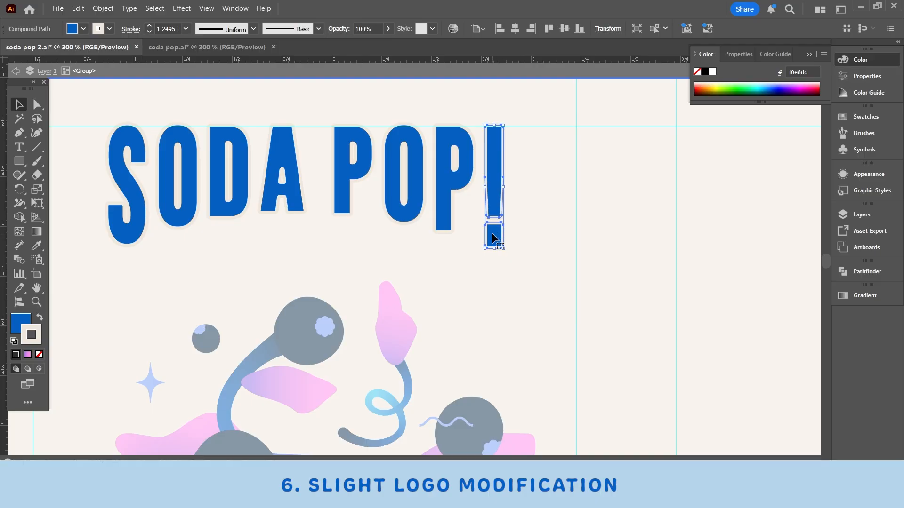
pyautogui.doubleClick(492, 234)
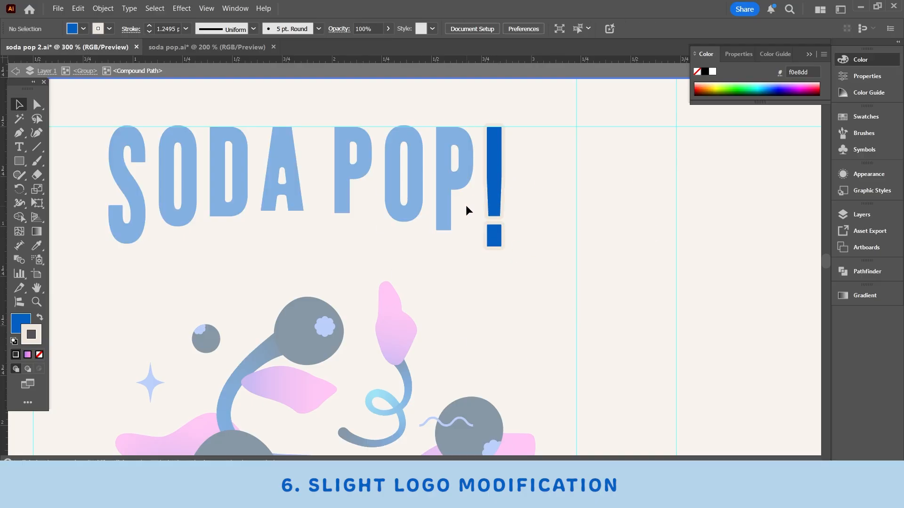
# Step: Place a horizontal guide along the lower edge of the exclamation mark's square dot
pyautogui.moveTo(440, 171); pyautogui.dragTo(551, 294)
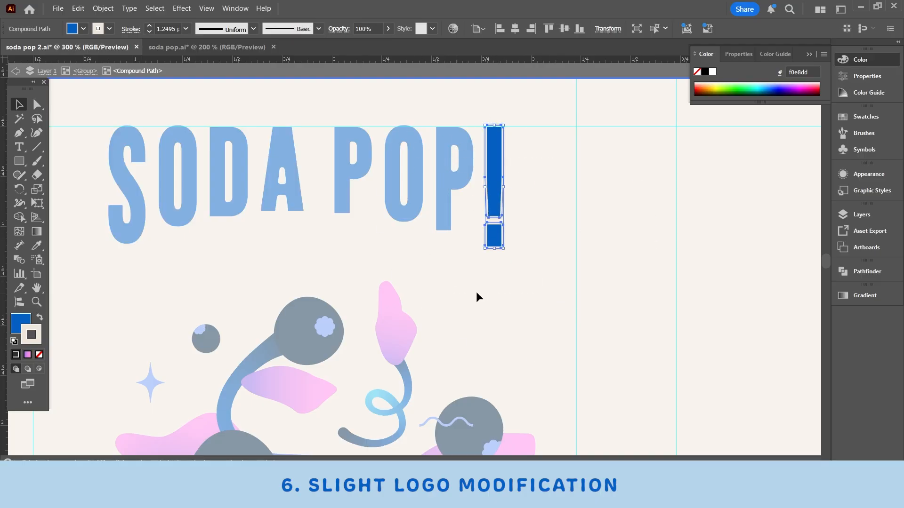
pyautogui.click(557, 249)
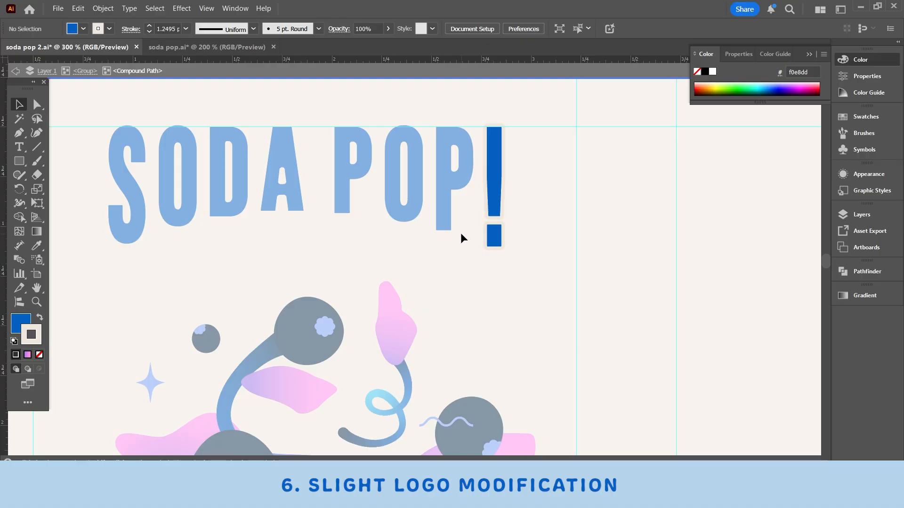
pyautogui.moveTo(526, 241); pyautogui.dragTo(524, 269)
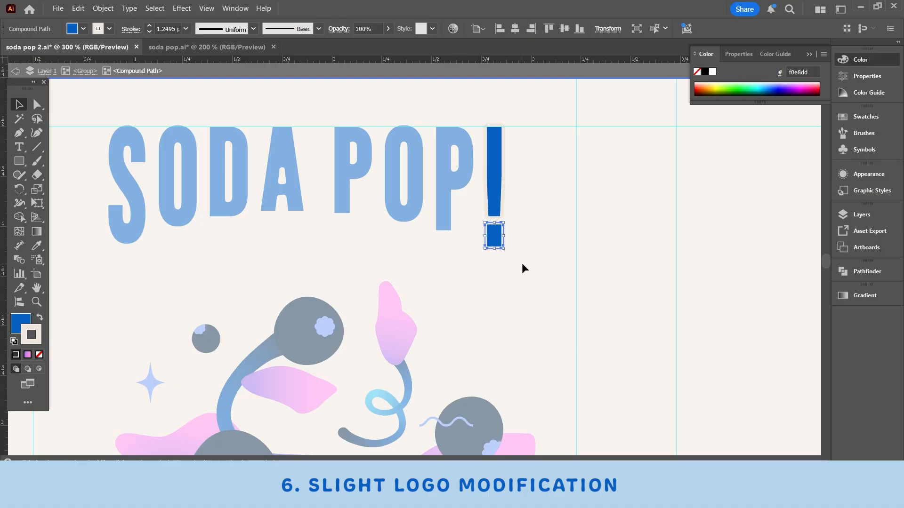
pyautogui.click(528, 293)
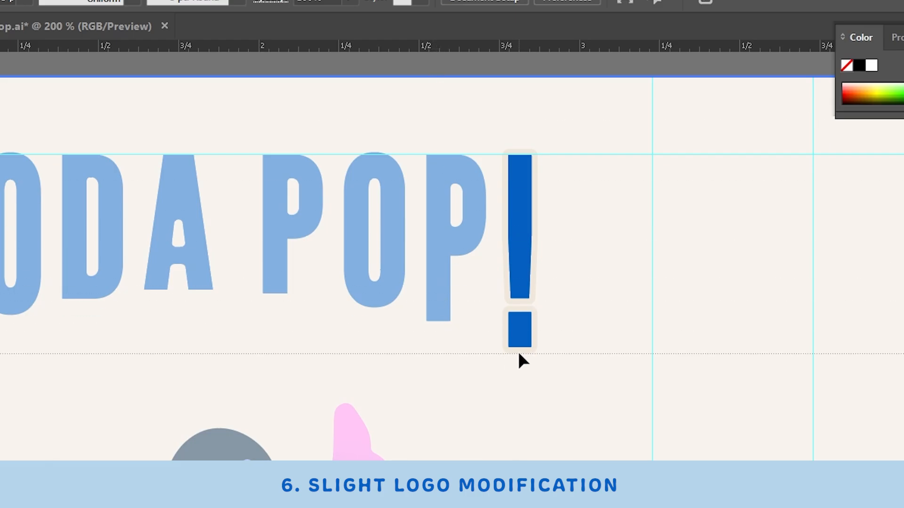
pyautogui.moveTo(531, 348); pyautogui.dragTo(532, 348)
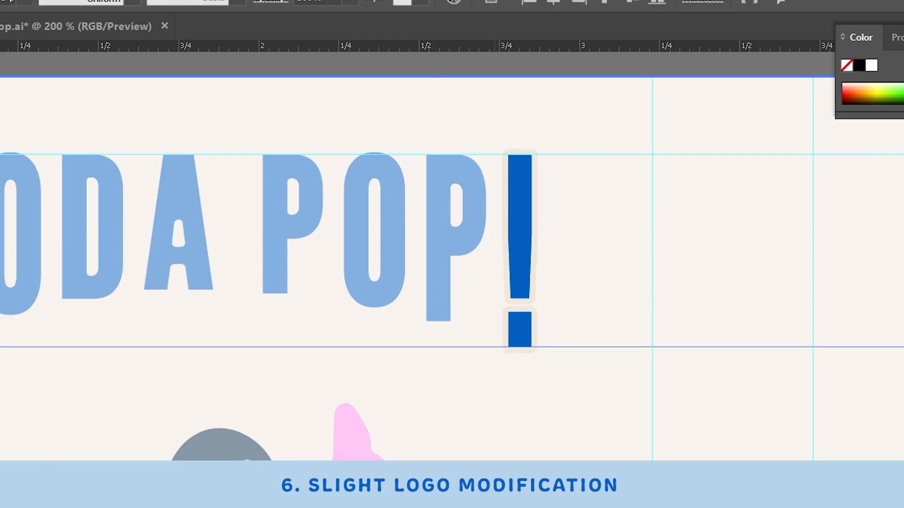
# Step: Try replacing the exclamation mark's square dot with the copied berry, placed beneath the stem above the guide
pyautogui.press('z')
pyautogui.click(428, 361)
pyautogui.click(506, 310)
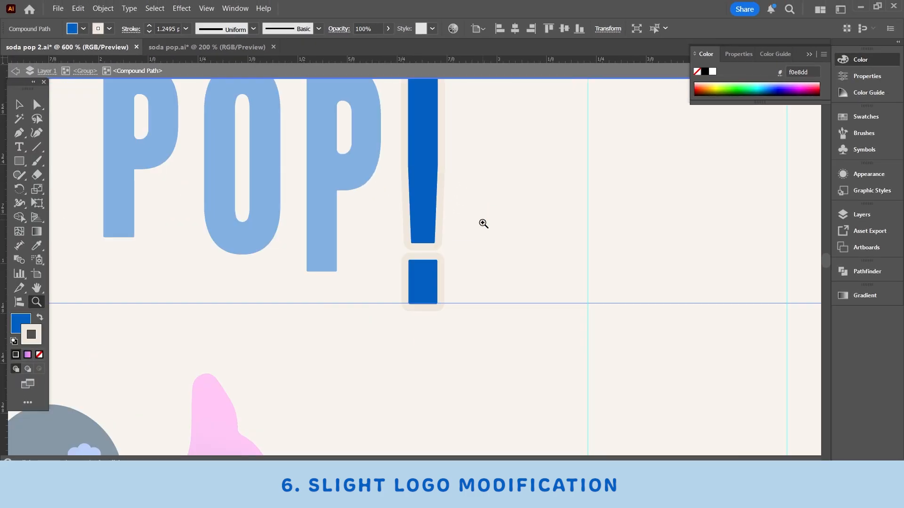
pyautogui.click(484, 223)
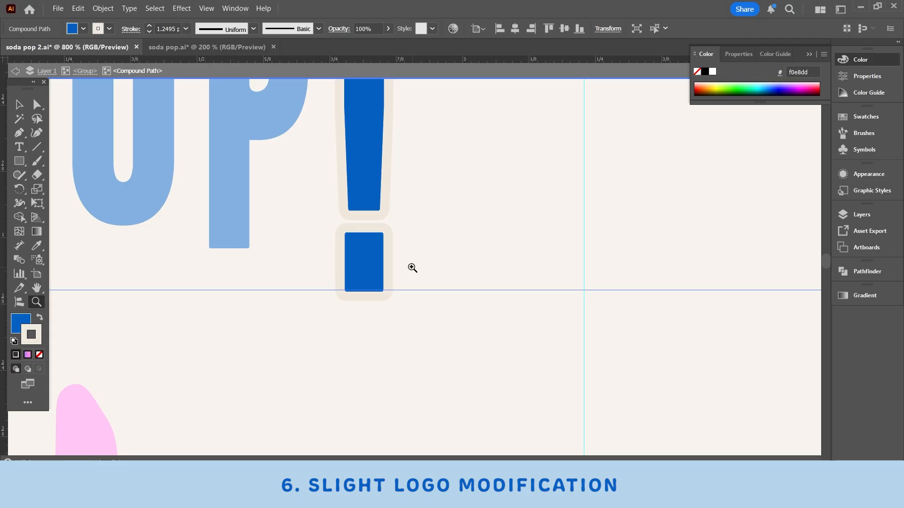
pyautogui.click(19, 105)
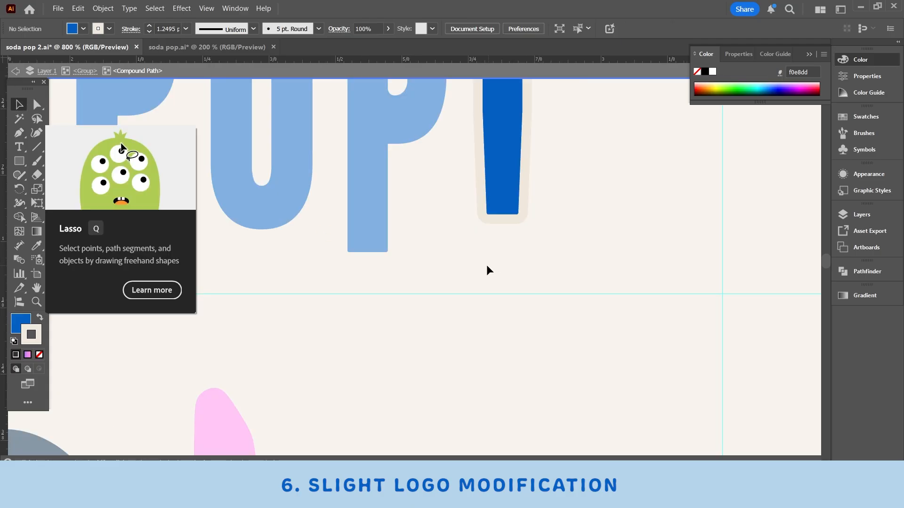
pyautogui.hotkey('ctrl', 'v')
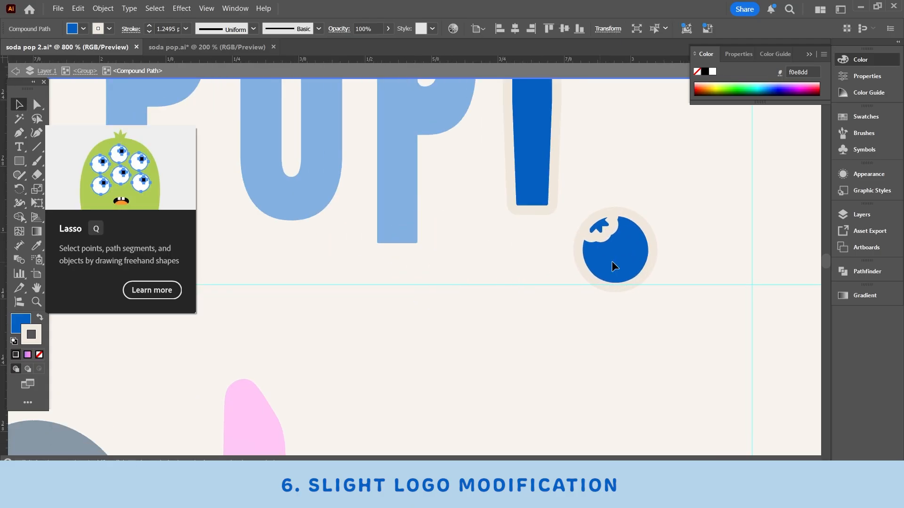
pyautogui.moveTo(612, 261); pyautogui.dragTo(526, 279)
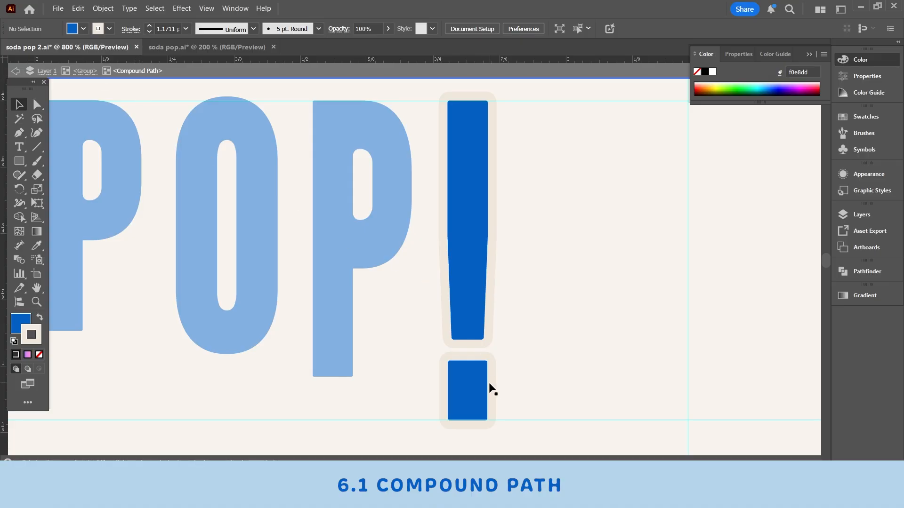
# Step: Paste the copied berry inside the exclamation mark's compound path and position it beside the square dot
pyautogui.moveTo(391, 355); pyautogui.dragTo(485, 374)
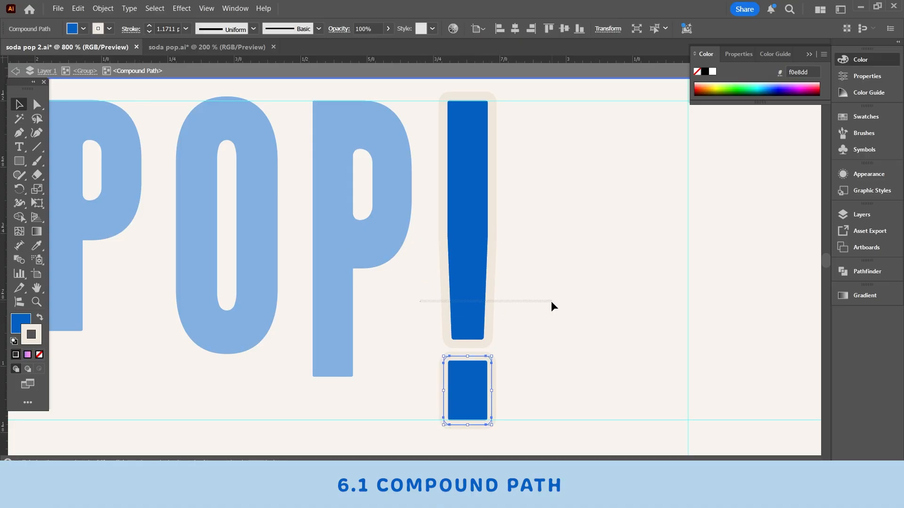
pyautogui.click(586, 292)
pyautogui.scroll(-2, 408, 349)
pyautogui.scroll(3, 408, 349)
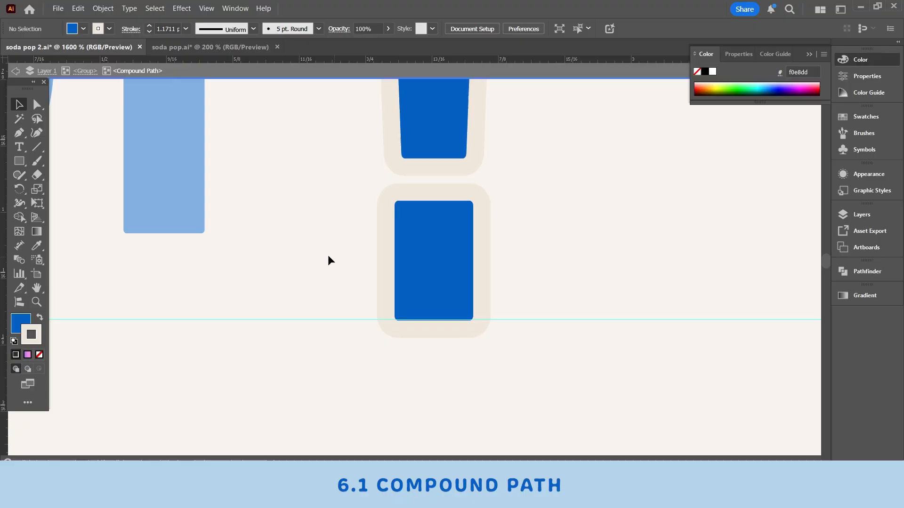
pyautogui.hotkey('ctrl', 'v')
pyautogui.moveTo(402, 258); pyautogui.dragTo(621, 208)
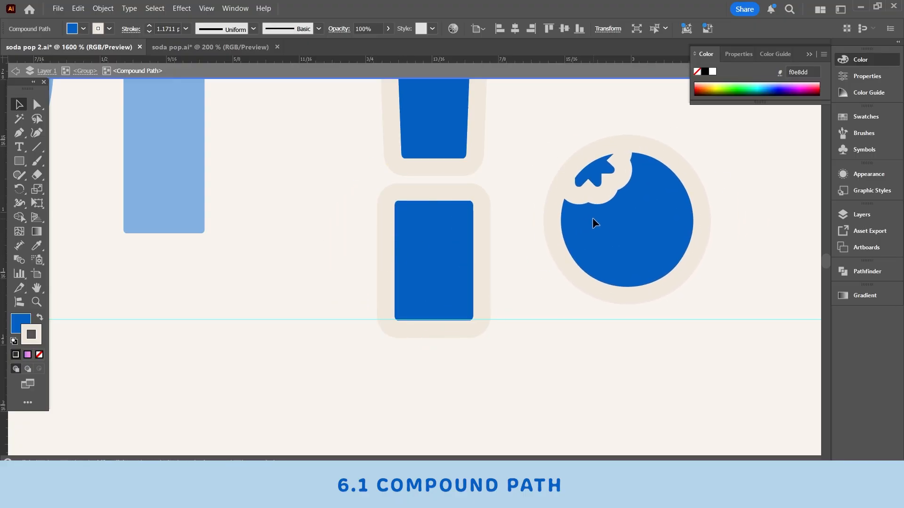
pyautogui.click(534, 163)
pyautogui.scroll(3, 538, 148)
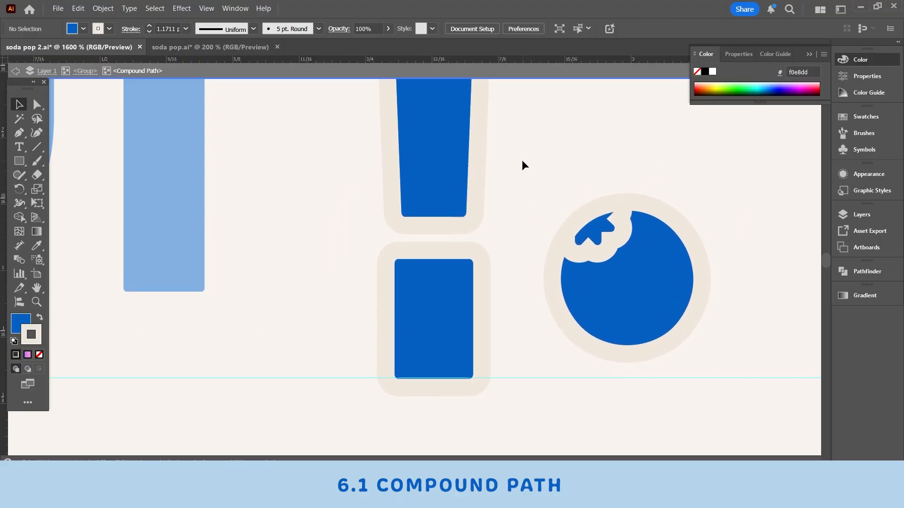
# Step: Select the pasted berry and set its fill colour to 4079ad
pyautogui.moveTo(560, 168); pyautogui.dragTo(716, 329)
pyautogui.doubleClick(21, 323)
pyautogui.write('4079ad')
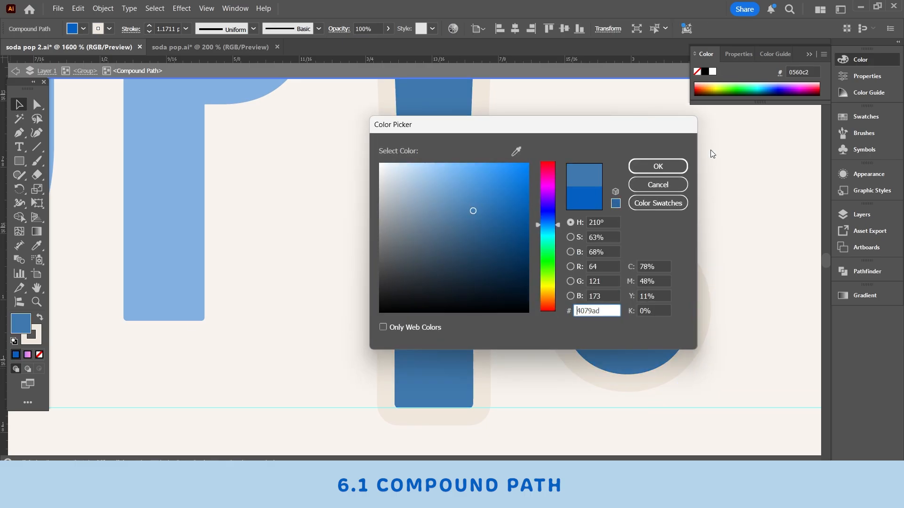
pyautogui.press('Return')
pyautogui.click(640, 382)
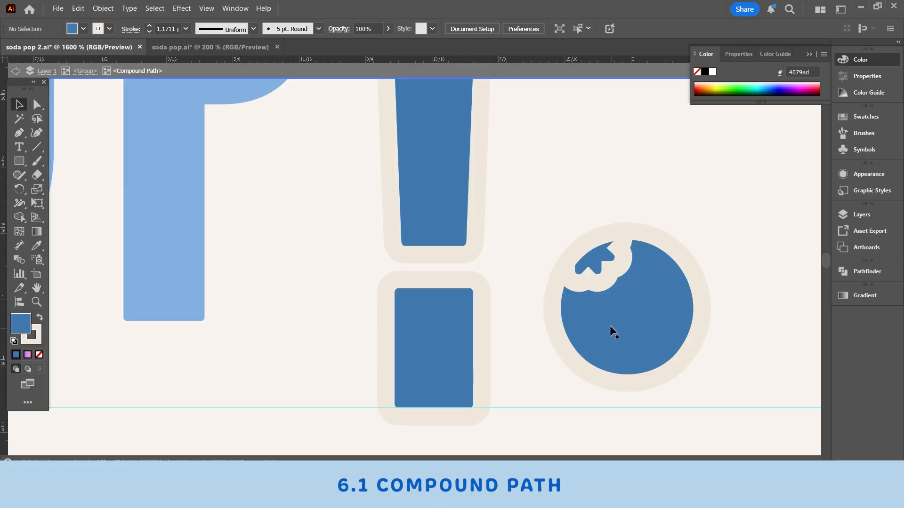
# Step: Undo the fill colour change and remove the pasted berry from beside the exclamation mark
pyautogui.scroll(3, 607, 325)
pyautogui.scroll(-3, 551, 226)
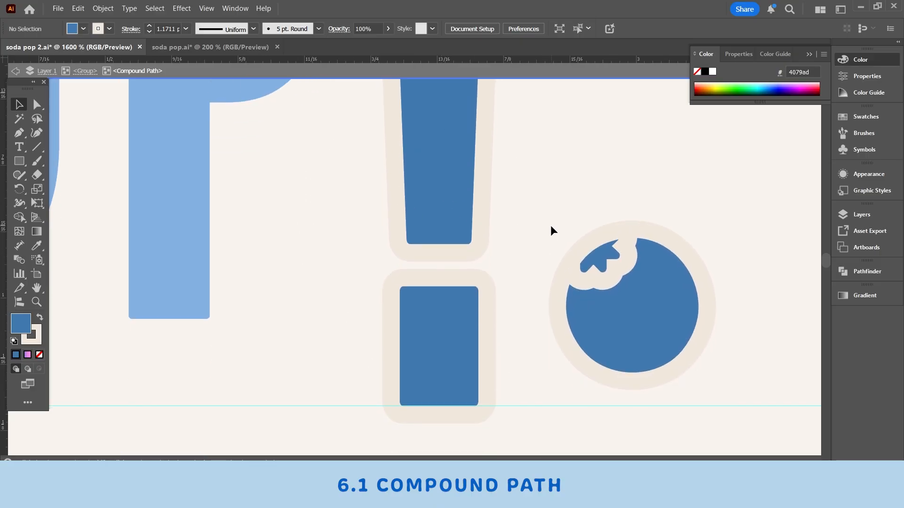
pyautogui.hotkey('ctrl', 'a')
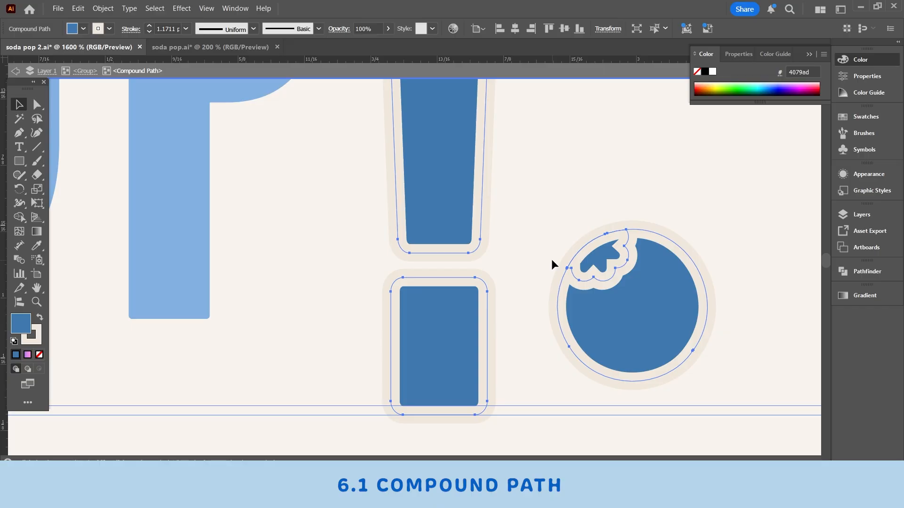
pyautogui.hotkey('ctrl', 'z')
pyautogui.hotkey('ctrl', 'z')
pyautogui.hotkey('ctrl', 'z')
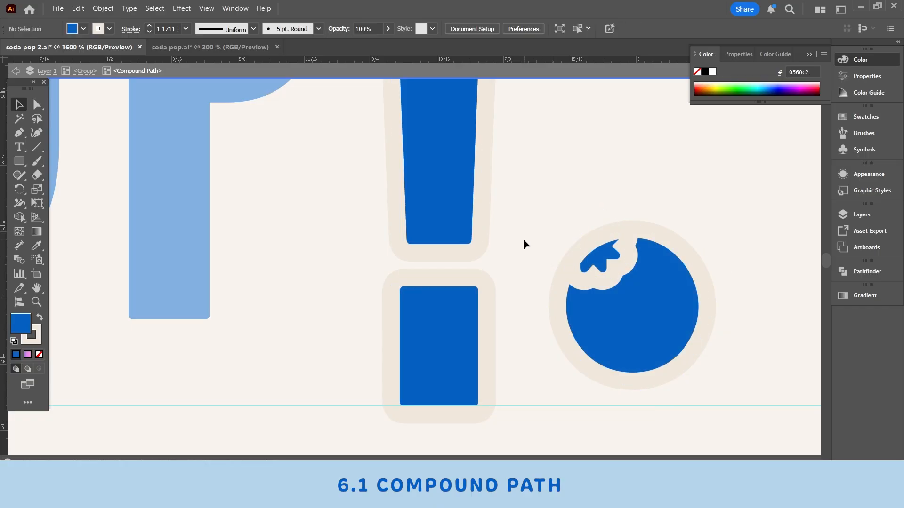
pyautogui.scroll(1, 395, 314)
pyautogui.moveTo(591, 318); pyautogui.dragTo(674, 283)
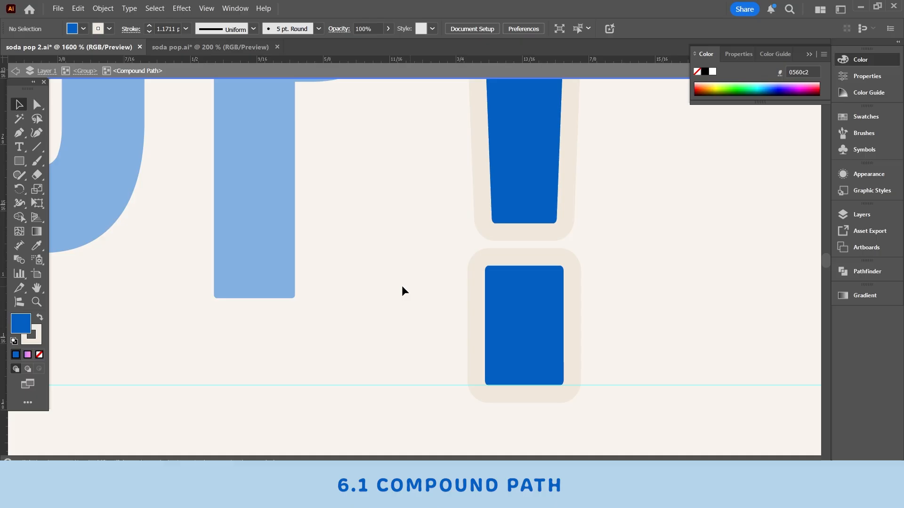
# Step: Delete the square dot from the exclamation mark's compound path and return to the enclosing lettering group
pyautogui.moveTo(398, 288); pyautogui.dragTo(685, 315)
pyautogui.press('Delete')
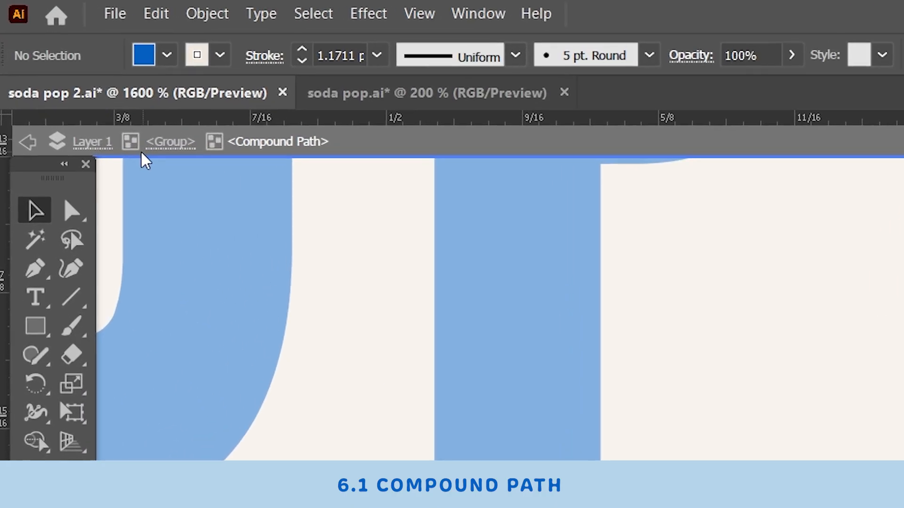
pyautogui.click(152, 145)
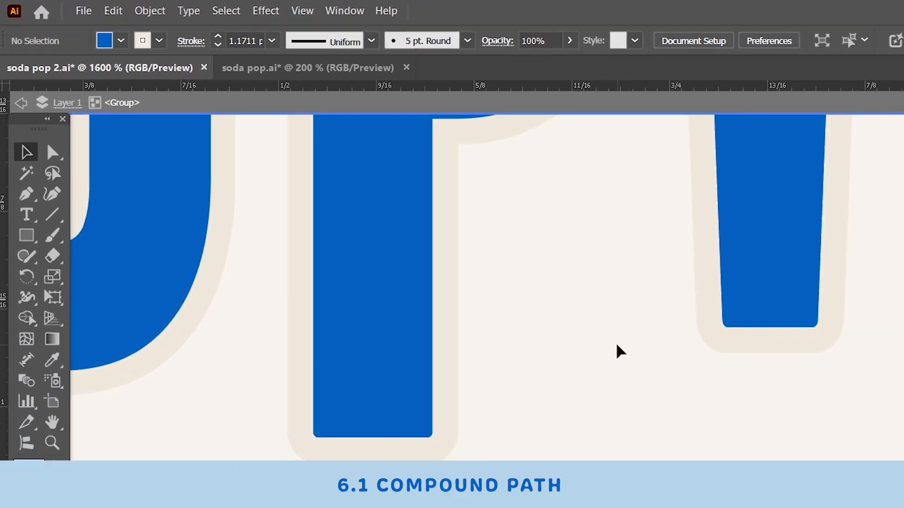
pyautogui.hotkey('ctrl', '-')
pyautogui.hotkey('ctrl', '-')
pyautogui.hotkey('ctrl', '-')
pyautogui.hotkey('ctrl', '-')
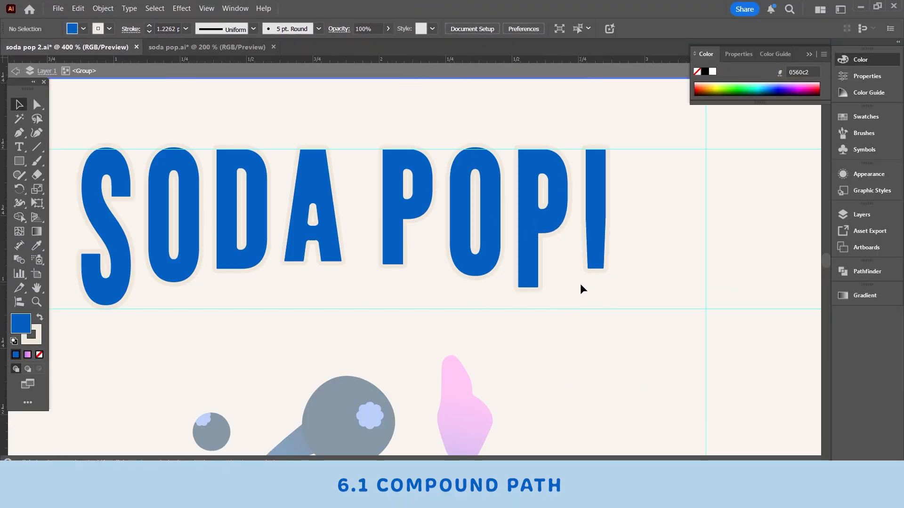
# Step: Paste the berry inside the lettering group and place it beneath the exclamation mark's stem, resting on the lower guide
pyautogui.hotkey('ctrl', 'v')
pyautogui.moveTo(404, 261); pyautogui.dragTo(592, 298)
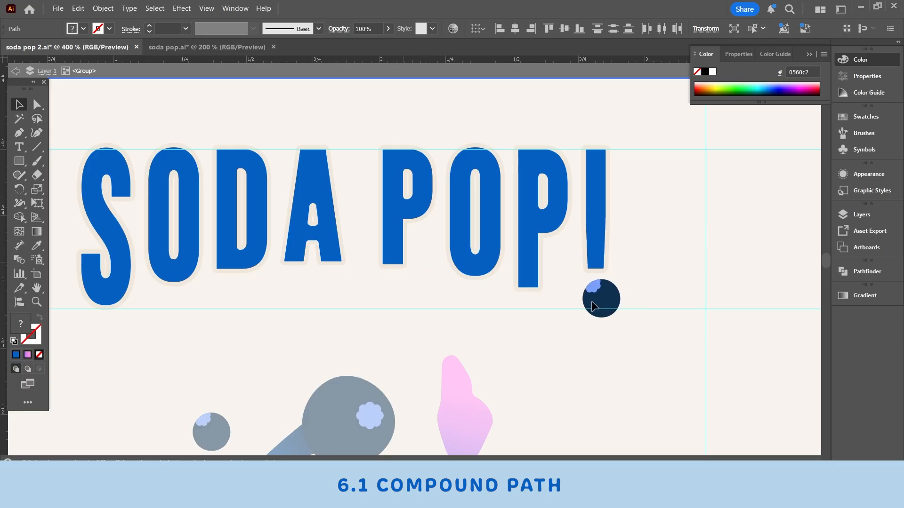
pyautogui.scroll(-3, 620, 296)
pyautogui.hscroll(-2, 619, 297)
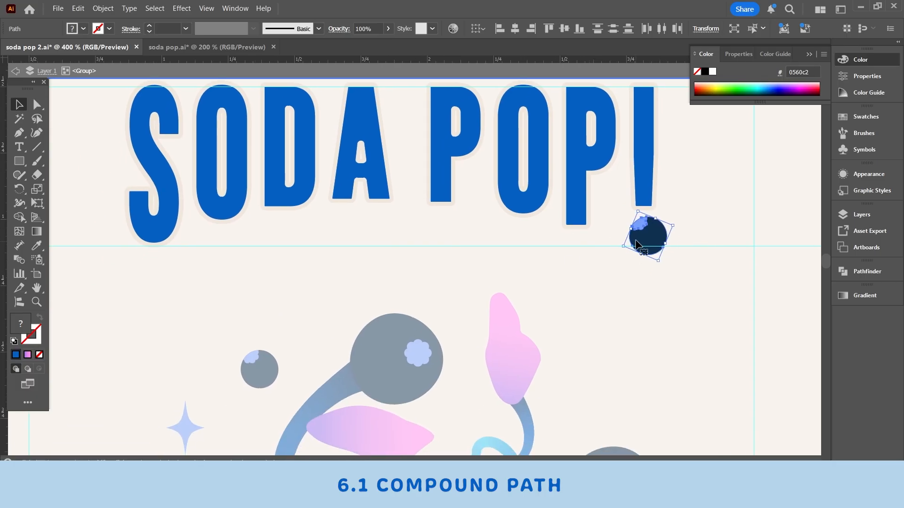
pyautogui.click(37, 302)
pyautogui.click(622, 240)
pyautogui.click(529, 248)
pyautogui.click(421, 259)
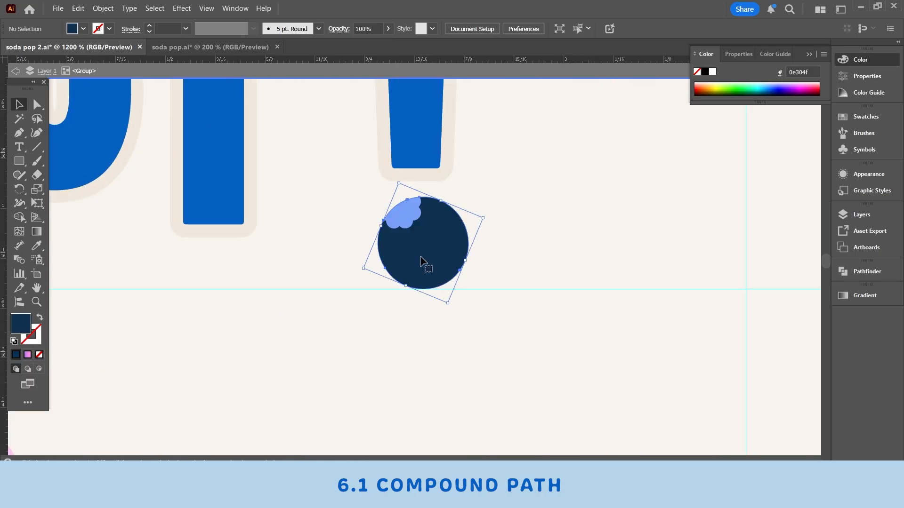
# Step: Set the fill colour of the berry's dark circle to 659ec9
pyautogui.doubleClick(21, 324)
pyautogui.write('659ec9')
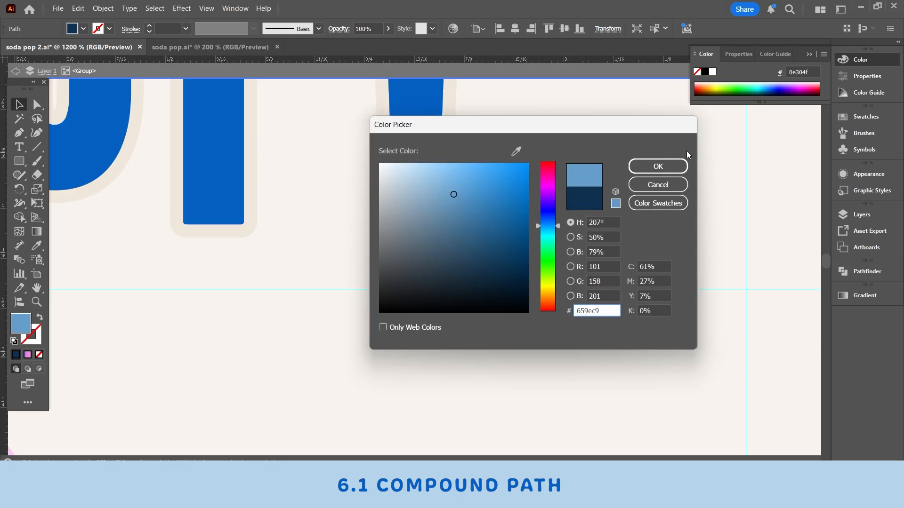
pyautogui.click(658, 166)
pyautogui.click(550, 212)
pyautogui.moveTo(550, 212); pyautogui.dragTo(721, 306)
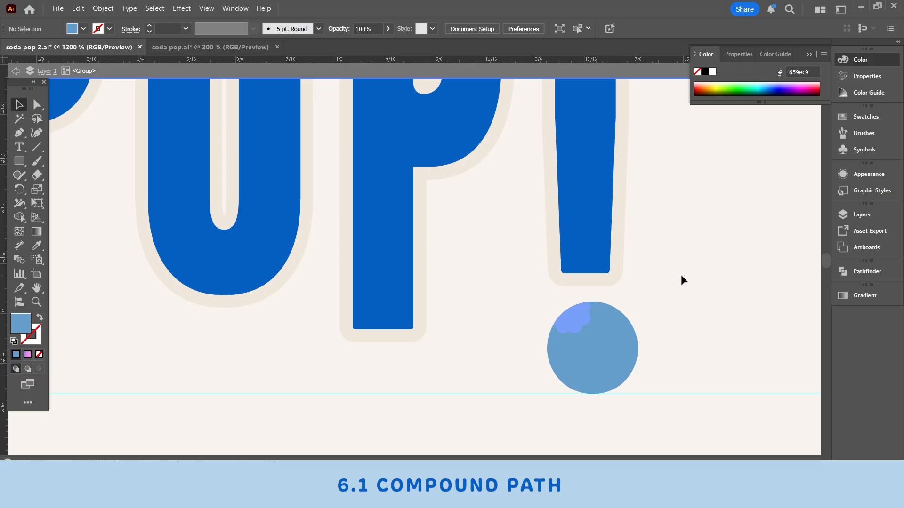
# Step: Recolour the berry's circle with the lettering's blue, 0560c2, sampled from the exclamation mark's stem
pyautogui.click(593, 355)
pyautogui.press('i')
pyautogui.click(574, 173)
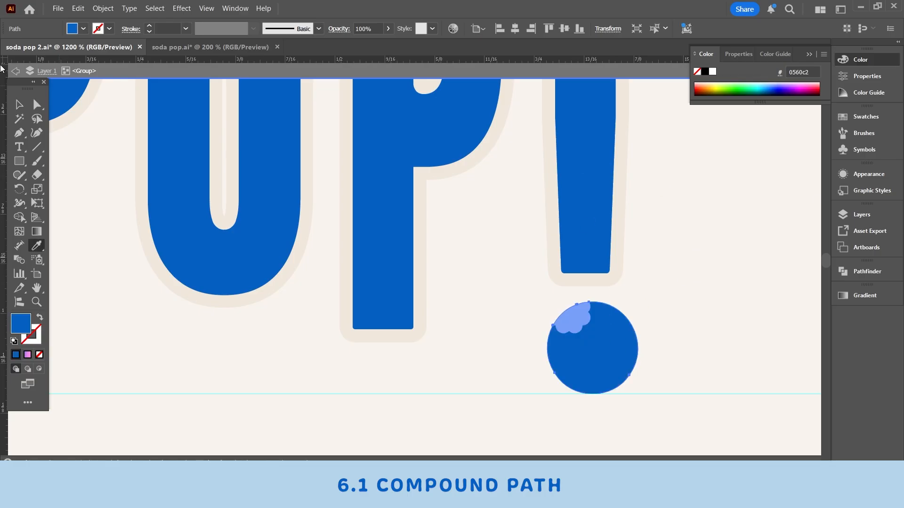
# Step: Recolour the berry's scalloped highlight with the cream f0e8dd sampled from the lettering's outline
pyautogui.click(20, 99)
pyautogui.click(586, 314)
pyautogui.click(37, 246)
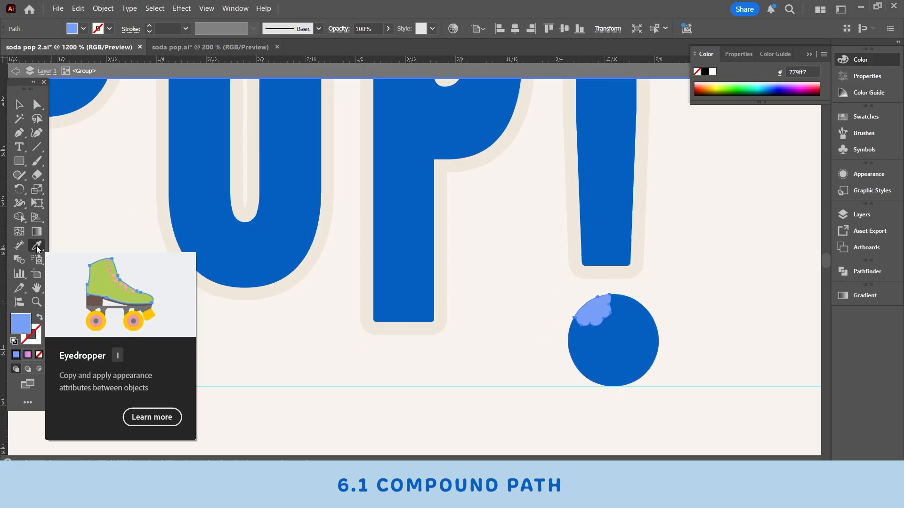
pyautogui.click(302, 336)
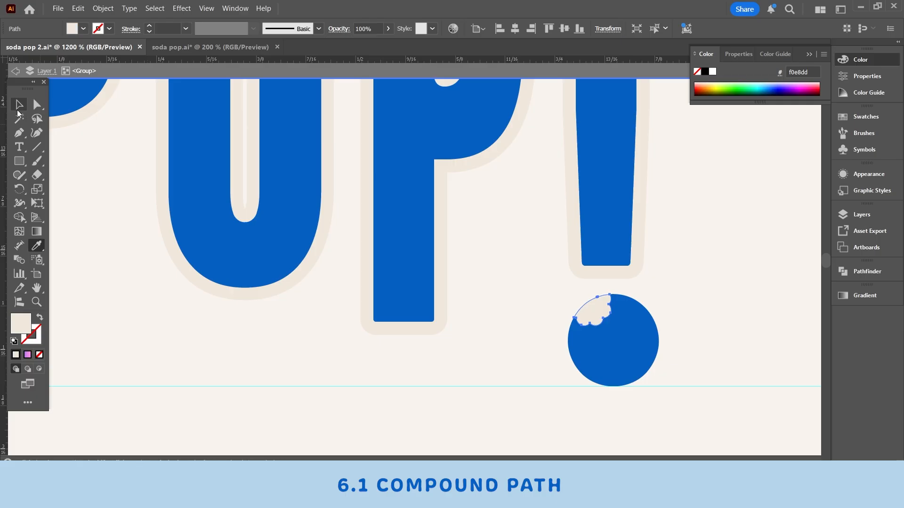
# Step: Select the whole berry and rotate it so the cream highlight sits at the circle's upper right
pyautogui.click(20, 105)
pyautogui.scroll(1, 692, 320)
pyautogui.hotkey('ctrl', 'a')
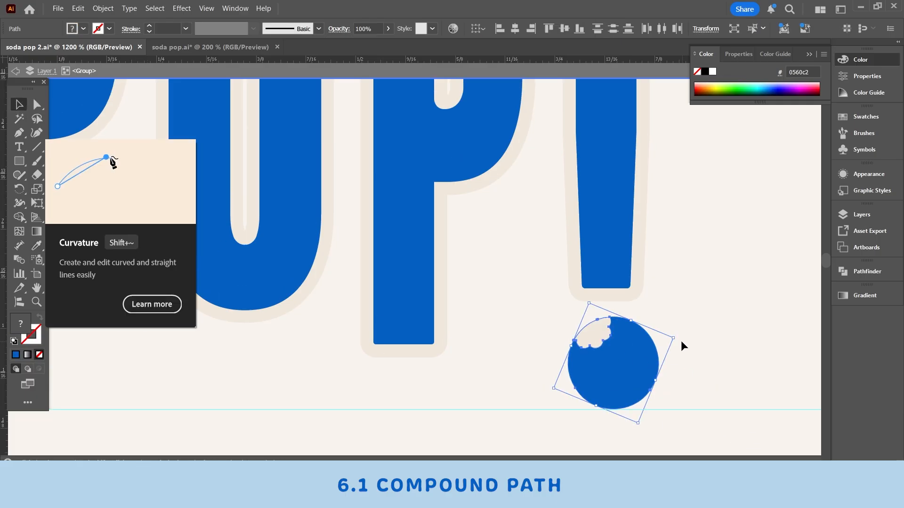
pyautogui.moveTo(661, 397); pyautogui.dragTo(642, 414)
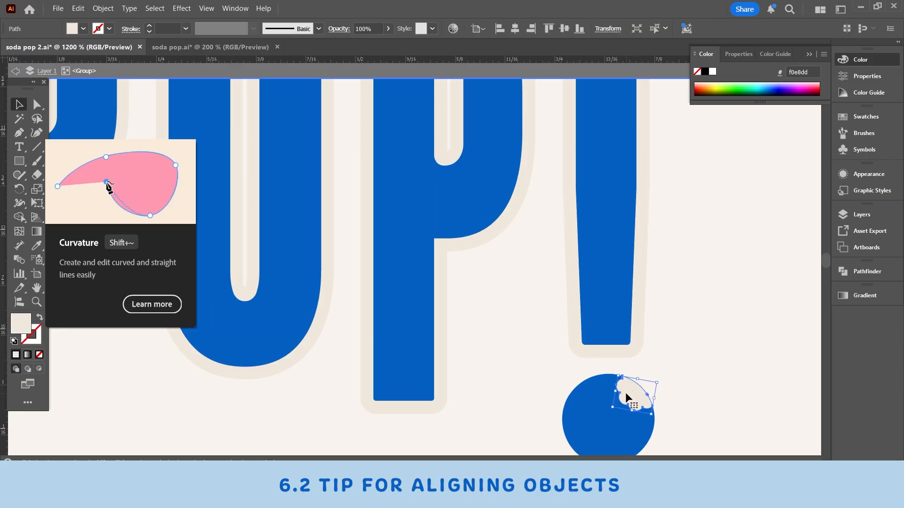
# Step: Group the berry's cream highlight with its blue circle
pyautogui.moveTo(625, 392); pyautogui.dragTo(580, 310)
pyautogui.keyDown('shift'); pyautogui.click(561, 317); pyautogui.keyUp('shift')
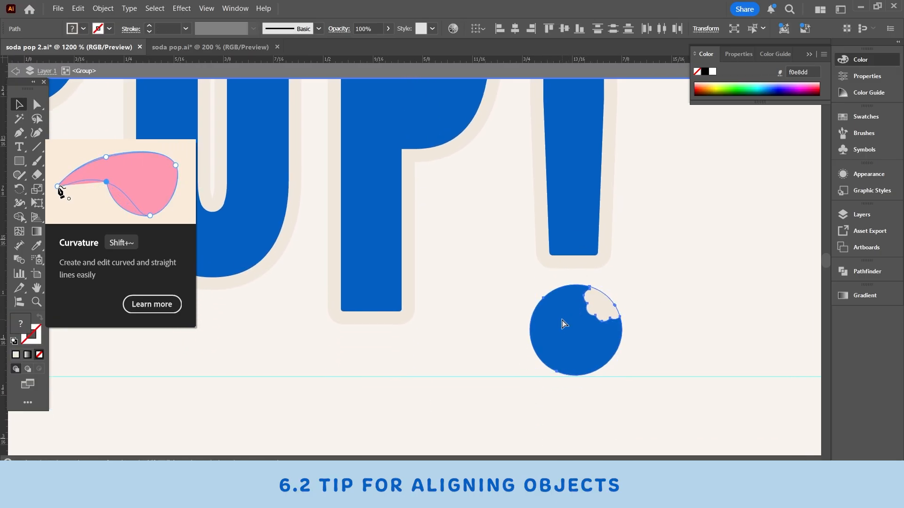
pyautogui.hotkey('ctrl', 'g')
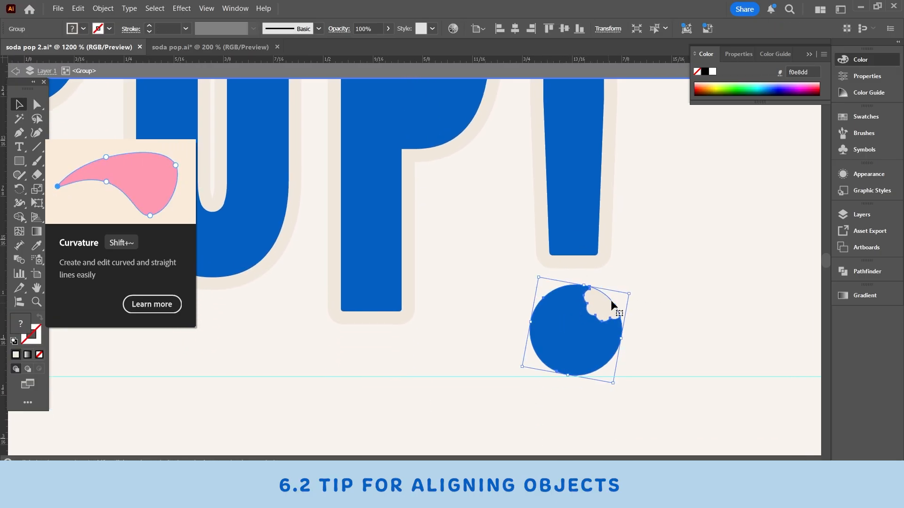
# Step: Try to centre the berry horizontally on the exclamation mark's stem with the stem as key object, and undo it
pyautogui.keyDown('shift'); pyautogui.click(578, 191); pyautogui.keyUp('shift')
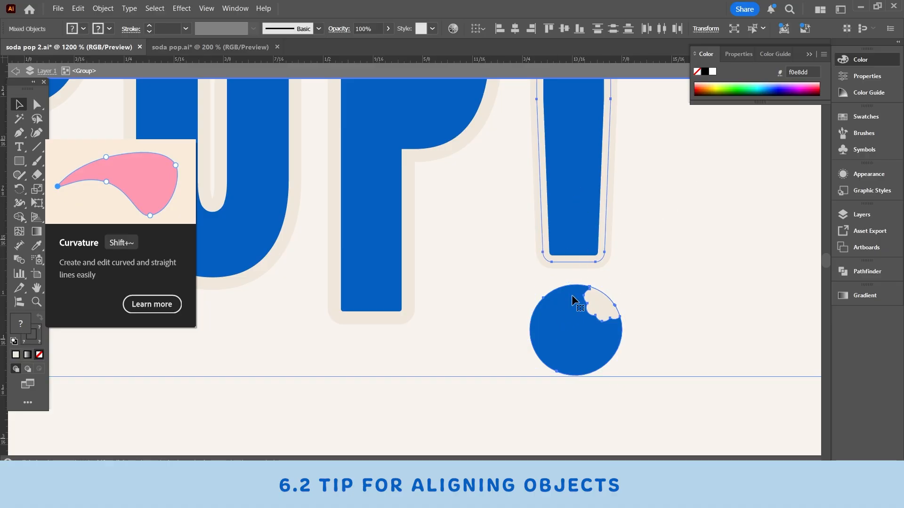
pyautogui.click(572, 153)
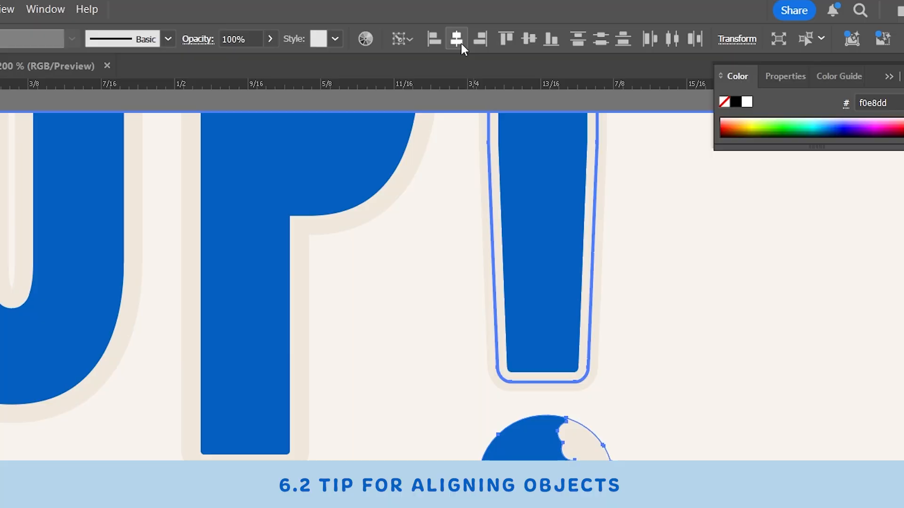
pyautogui.click(515, 31)
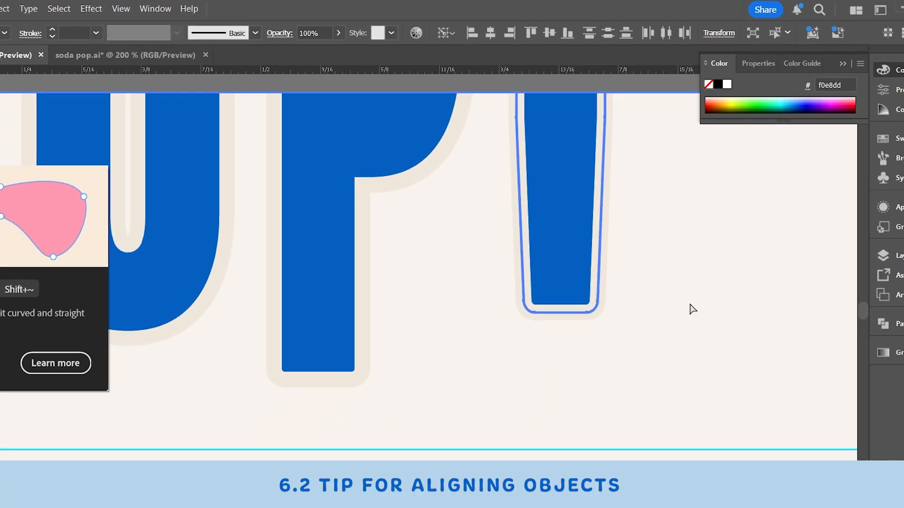
pyautogui.click(721, 379)
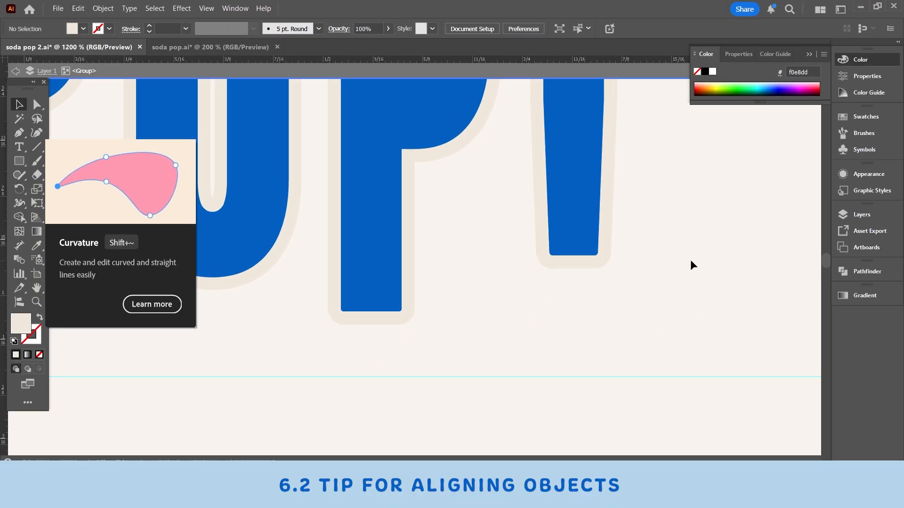
pyautogui.hotkey('ctrl', 'z')
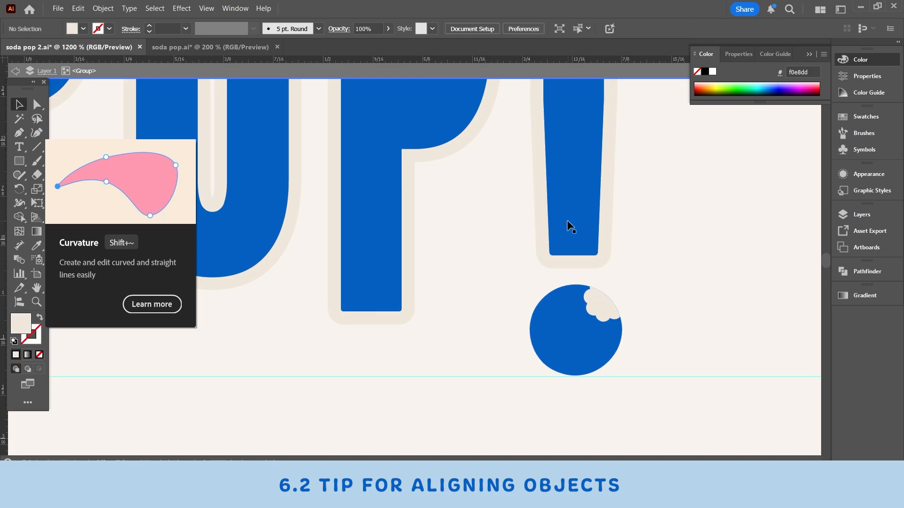
# Step: Remove the horizontal guide beneath the berry from inside the exclamation mark's compound path, and return to the lettering group
pyautogui.doubleClick(577, 225)
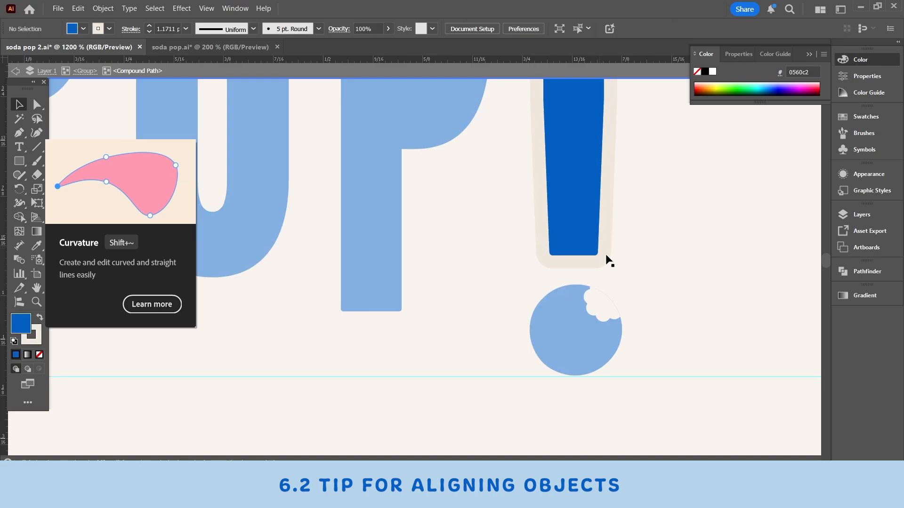
pyautogui.moveTo(670, 329); pyautogui.dragTo(740, 438)
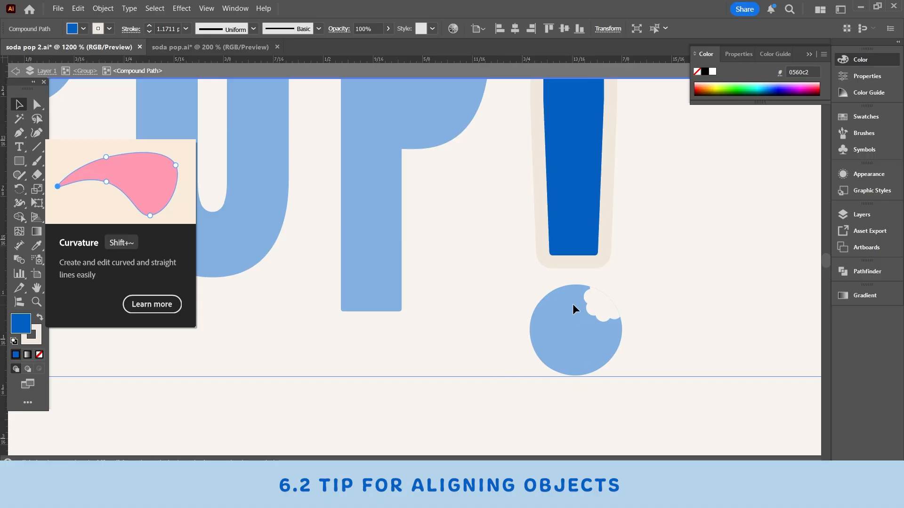
pyautogui.click(708, 322)
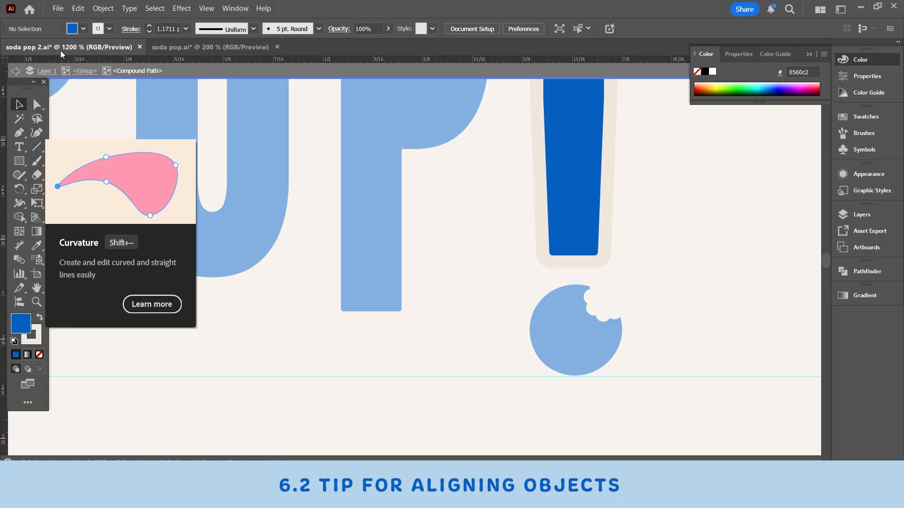
pyautogui.doubleClick(520, 163)
pyautogui.doubleClick(586, 170)
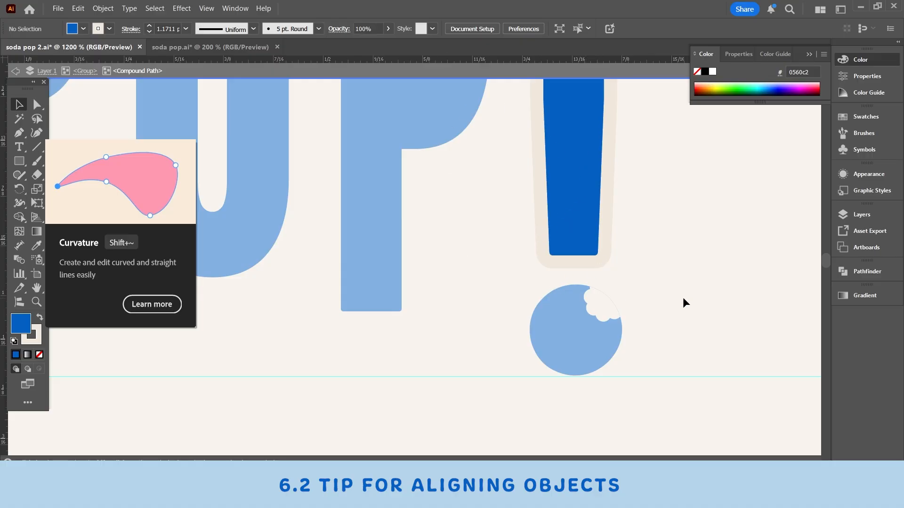
pyautogui.moveTo(447, 306); pyautogui.dragTo(564, 422)
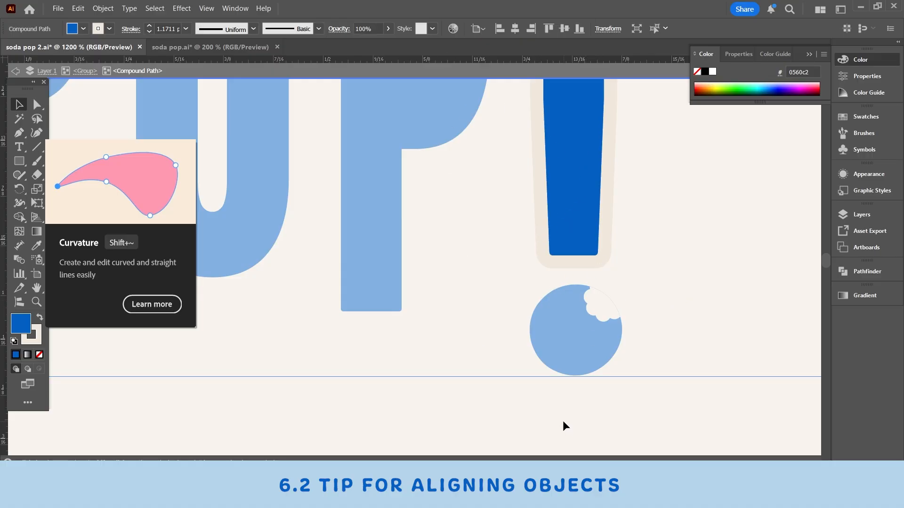
pyautogui.click(539, 428)
pyautogui.doubleClick(451, 186)
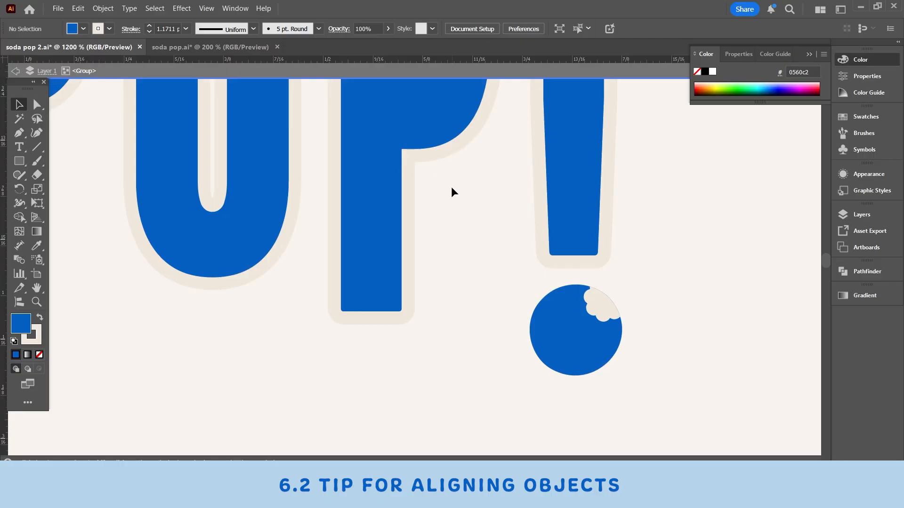
# Step: Align the berry and the exclamation mark's stem on their horizontal centres
pyautogui.click(589, 339)
pyautogui.keyDown('shift'); pyautogui.click(586, 182); pyautogui.keyUp('shift')
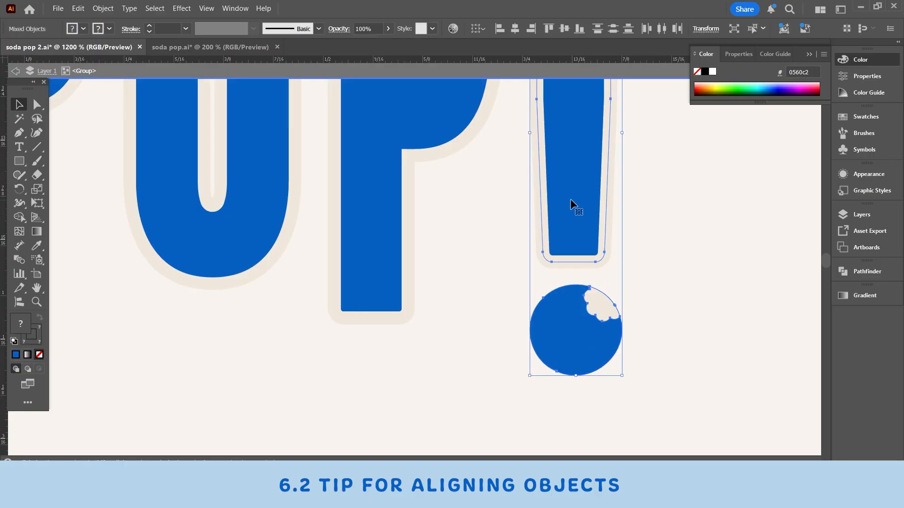
pyautogui.click(516, 28)
pyautogui.click(716, 332)
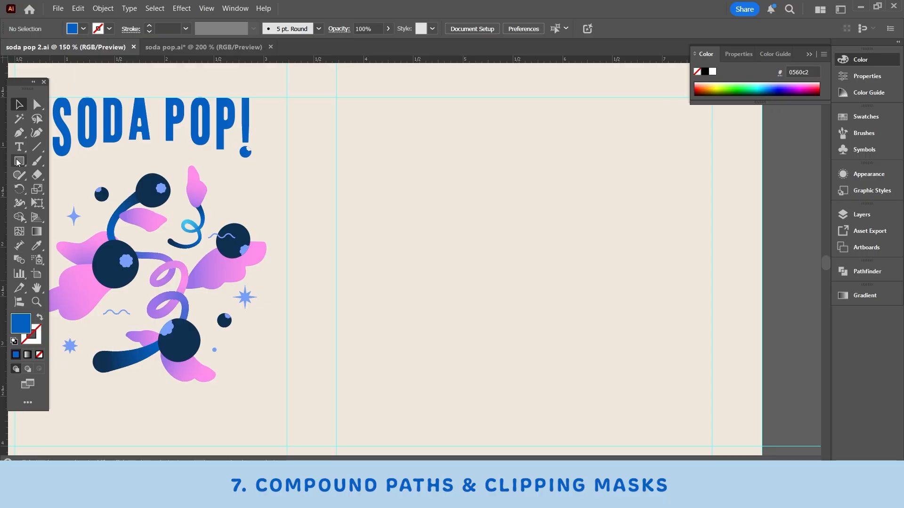
# Step: Draw a small blue rectangle on the empty artboard area beside the artwork, with a larger blue rectangle next to it
pyautogui.click(18, 163)
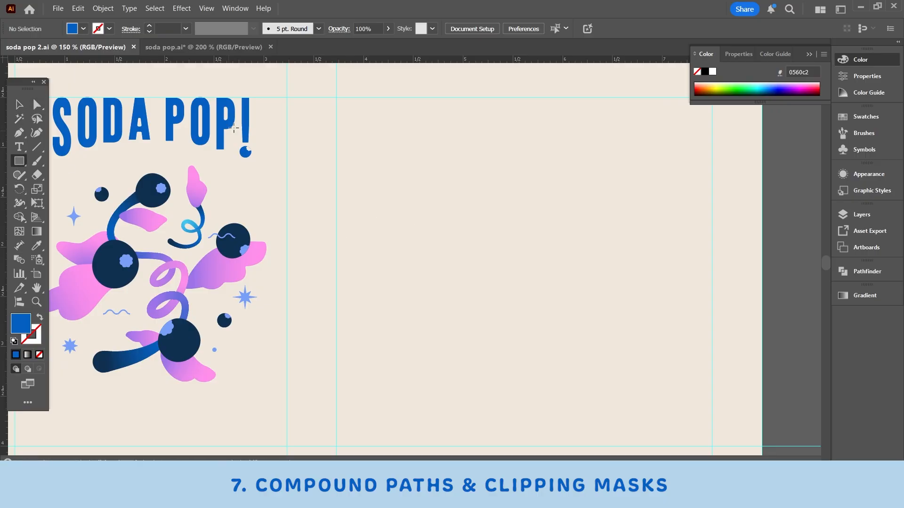
pyautogui.moveTo(366, 160); pyautogui.dragTo(415, 220)
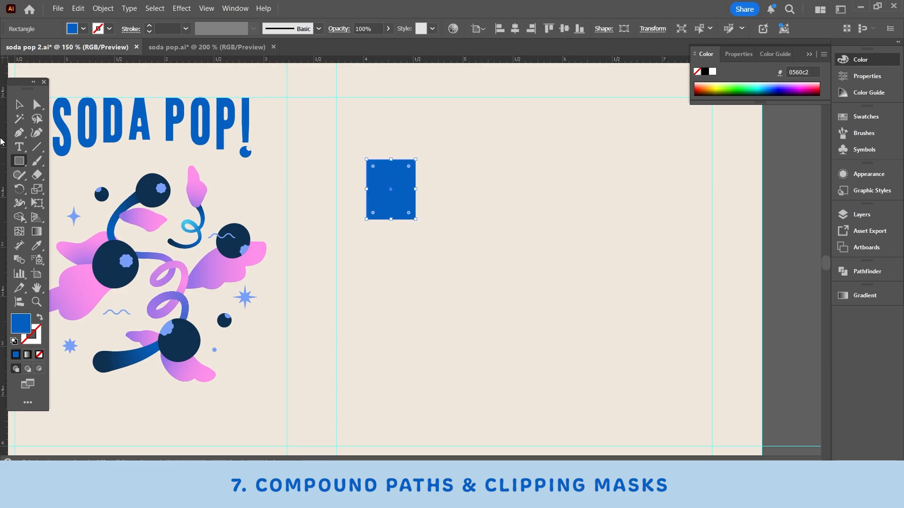
pyautogui.press('v')
pyautogui.scroll(-2, 603, 223)
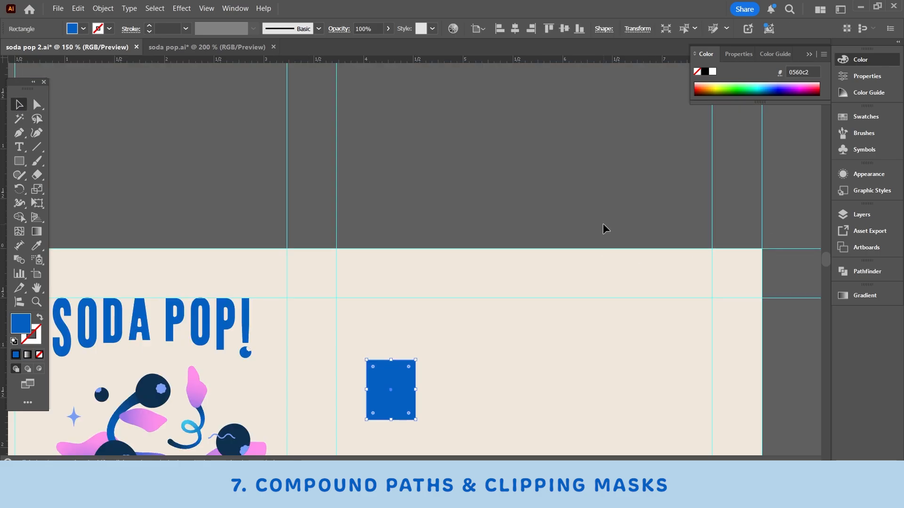
pyautogui.scroll(4, 371, 198)
pyautogui.click(354, 206)
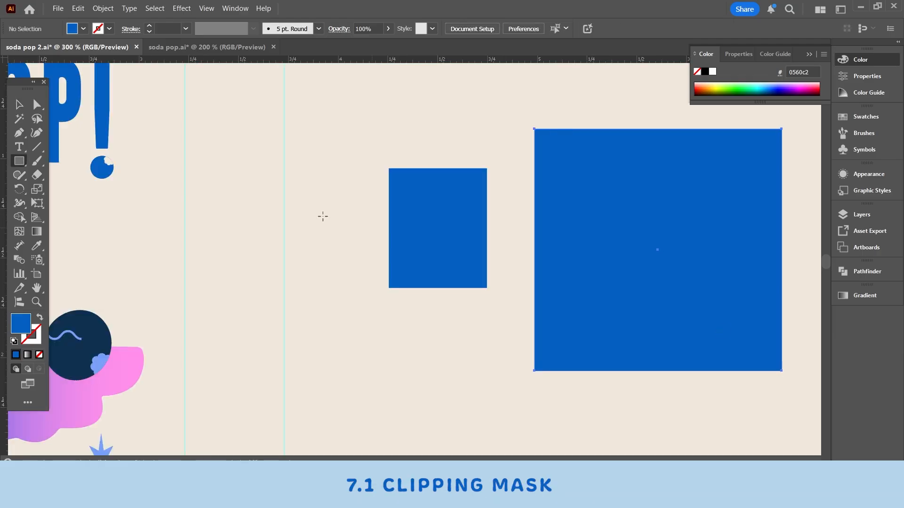
# Step: Fill the larger rectangle with the white-to-black linear gradient
pyautogui.click(655, 248)
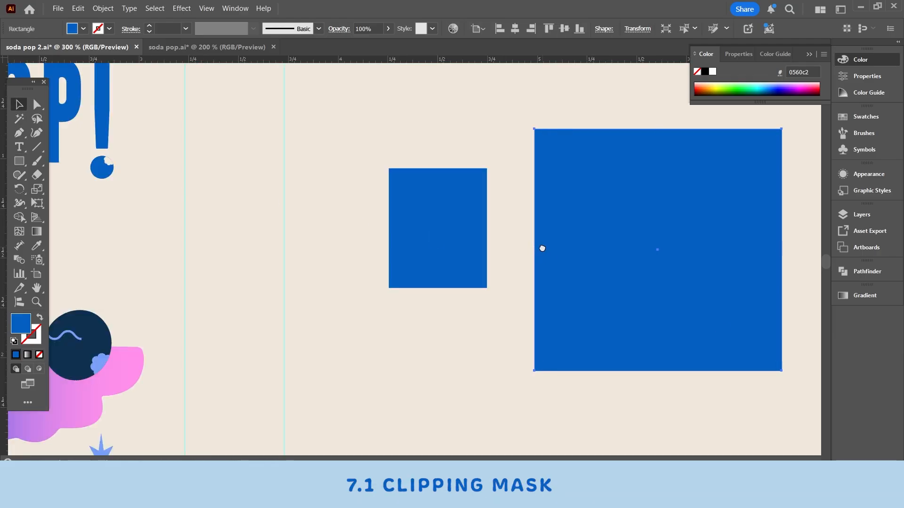
pyautogui.moveTo(541, 249); pyautogui.dragTo(526, 251)
pyautogui.hotkey('ctrl', 'F9')
pyautogui.click(708, 311)
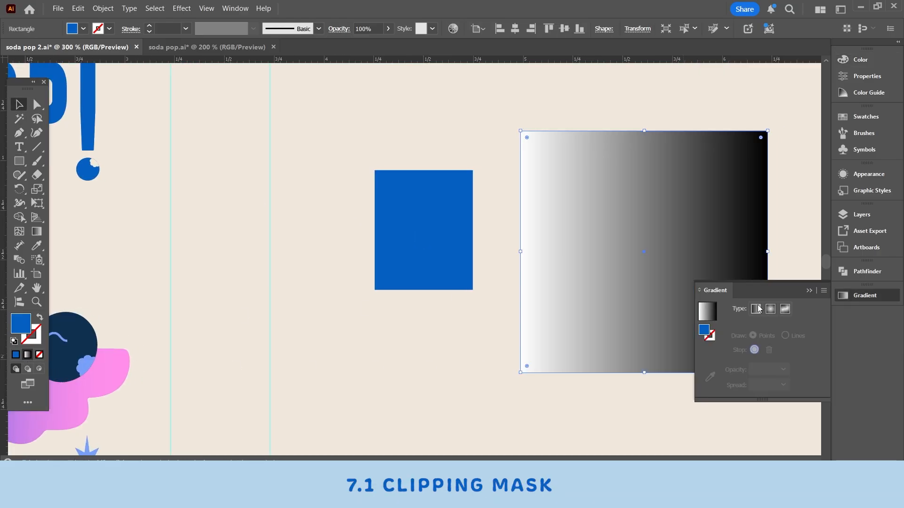
# Step: Fill the larger rectangle with the purple-to-pink gradient sampled from the pink shape in the artwork
pyautogui.hscroll(-3, 167, 244)
pyautogui.click(35, 246)
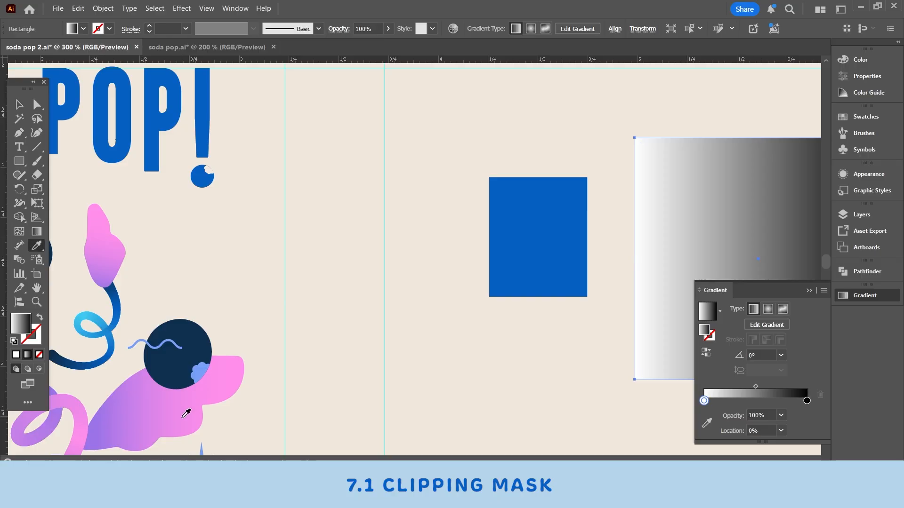
pyautogui.click(185, 410)
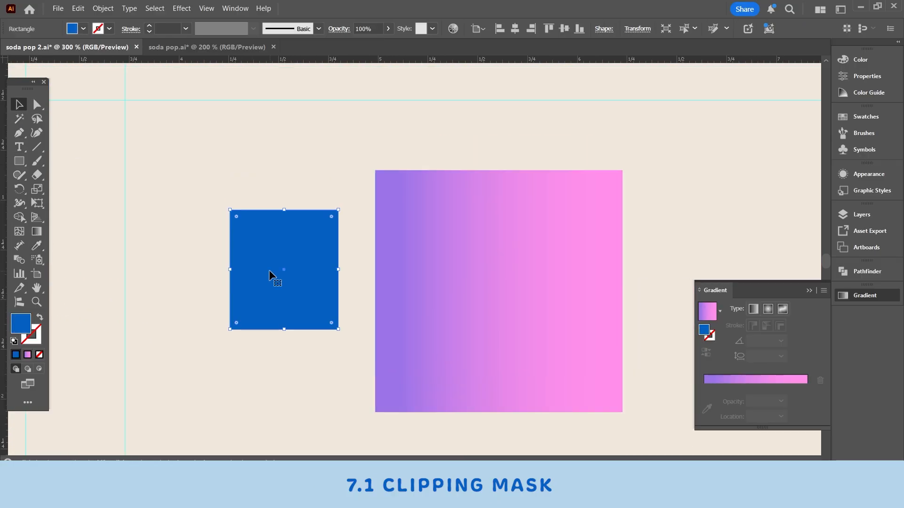
# Step: Place the blue rectangle in front of the gradient rectangle and use it as a clipping mask for the gradient
pyautogui.moveTo(270, 270); pyautogui.dragTo(459, 267)
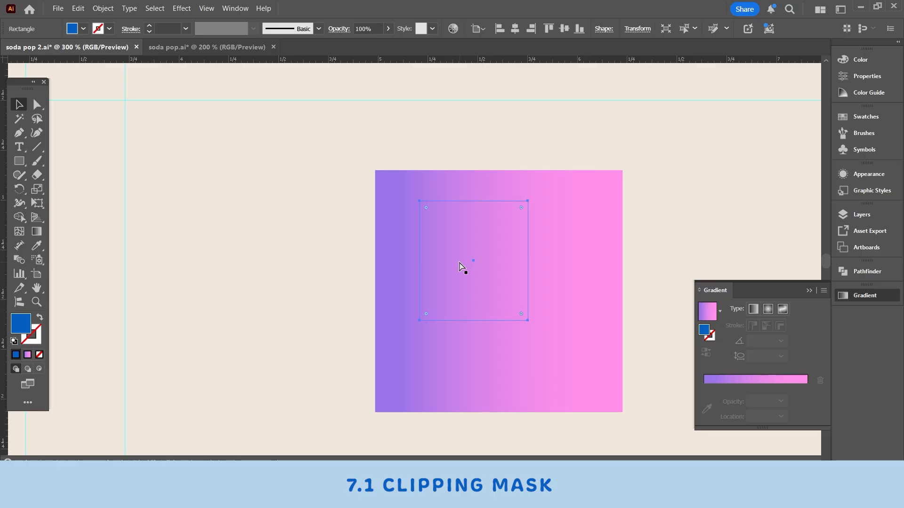
pyautogui.hotkey('ctrl', 'shift', ']')
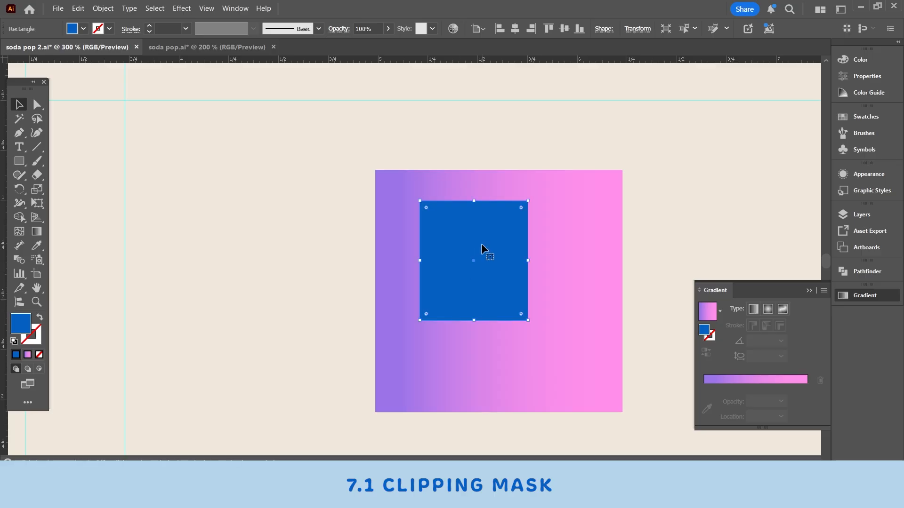
pyautogui.keyDown('shift'); pyautogui.click(401, 199); pyautogui.keyUp('shift')
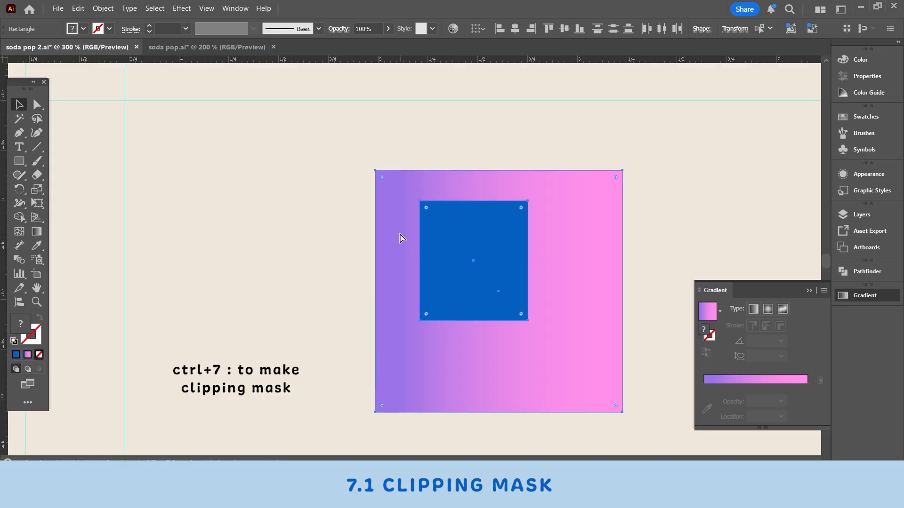
pyautogui.hotkey('ctrl', '7')
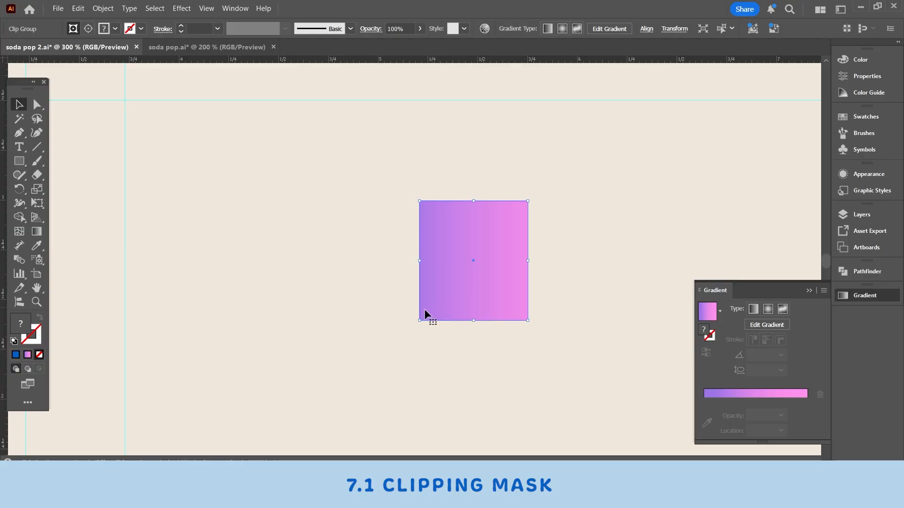
# Step: Isolate the clip group and reshape the mask rectangle so it is wider and shorter
pyautogui.doubleClick(484, 226)
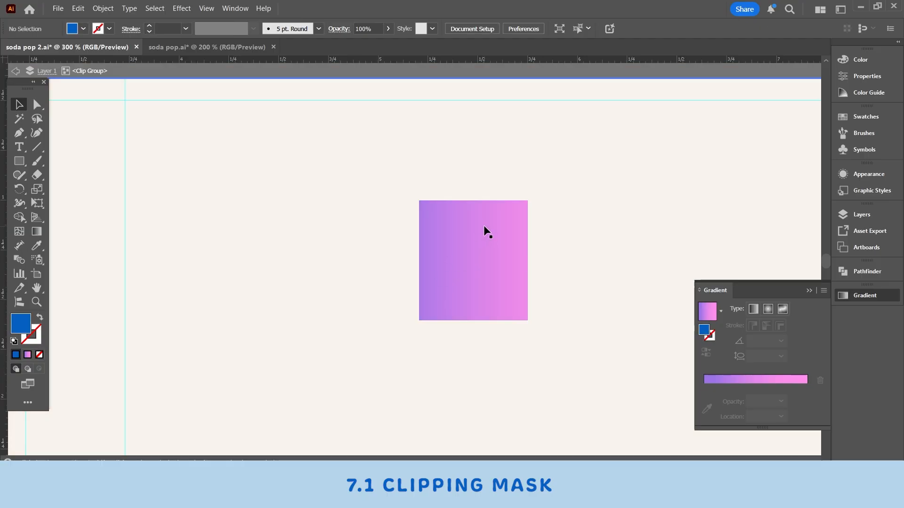
pyautogui.click(528, 260)
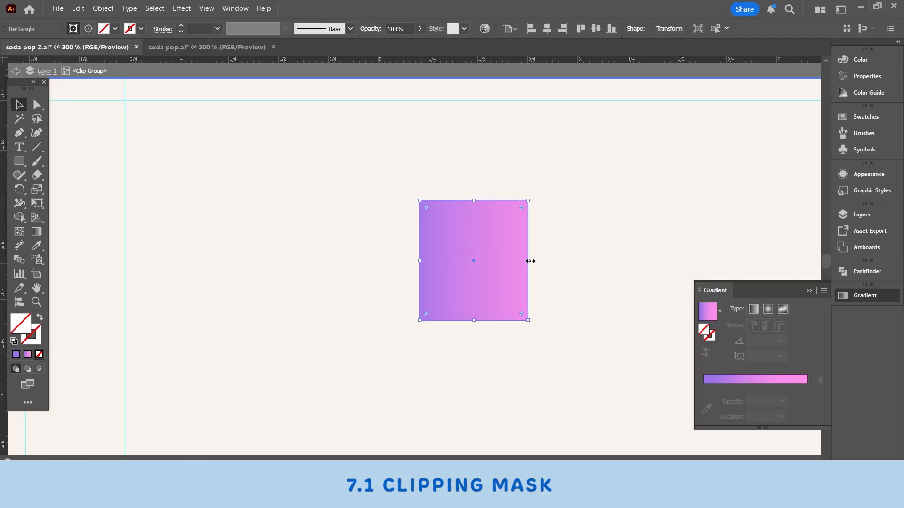
pyautogui.moveTo(529, 261); pyautogui.dragTo(584, 261)
pyautogui.moveTo(505, 320); pyautogui.dragTo(506, 287)
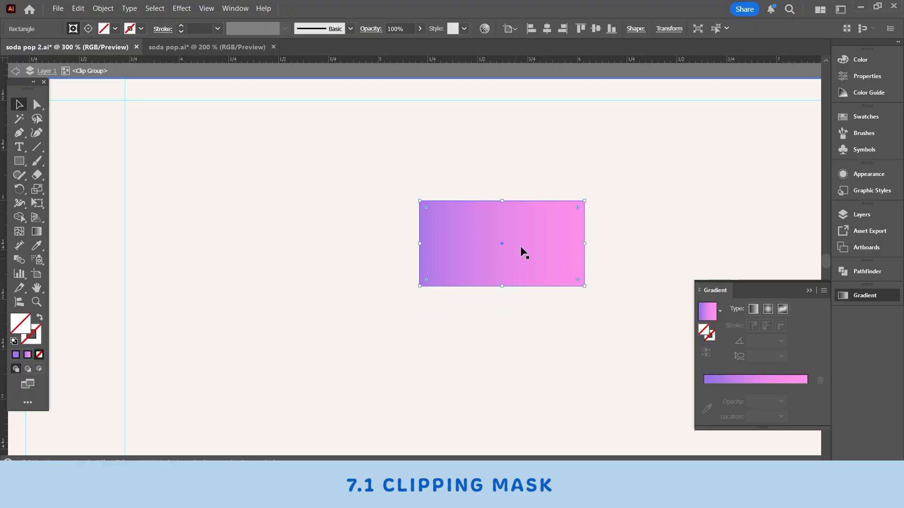
# Step: Reposition the gradient rectangle inside the mask and leave the clip group
pyautogui.click(549, 280)
pyautogui.moveTo(670, 327); pyautogui.dragTo(504, 299)
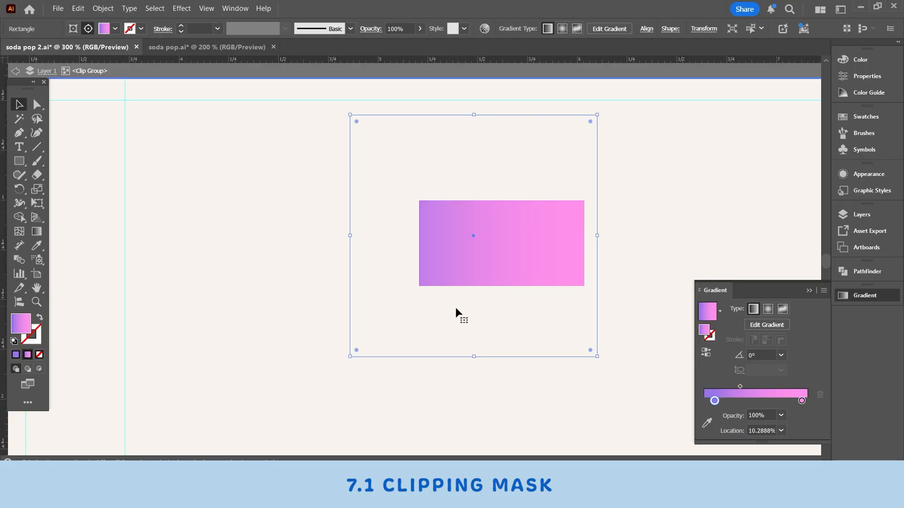
pyautogui.moveTo(460, 317); pyautogui.dragTo(496, 317)
pyautogui.click(740, 244)
pyautogui.click(555, 67)
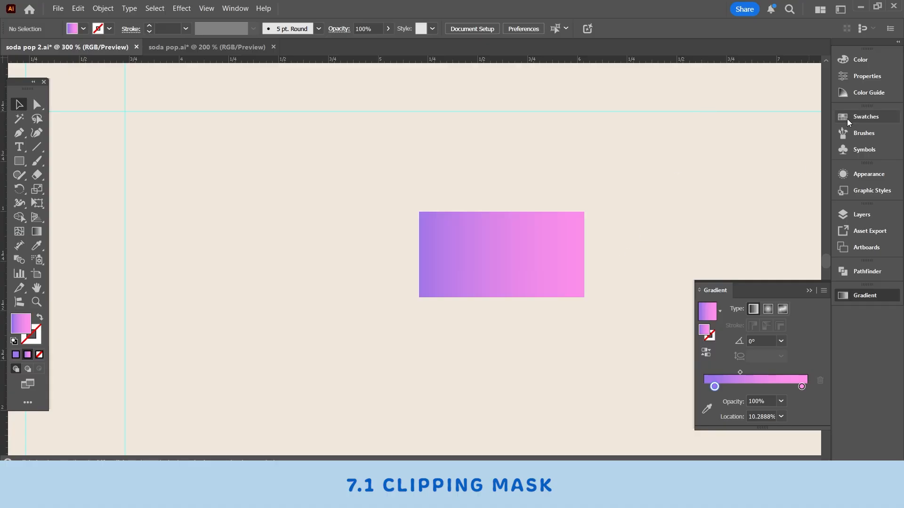
# Step: Release the clipping mask from the gradient rectangle and clear the selection
pyautogui.scroll(-1, 527, 269)
pyautogui.scroll(2, 479, 268)
pyautogui.click(478, 268)
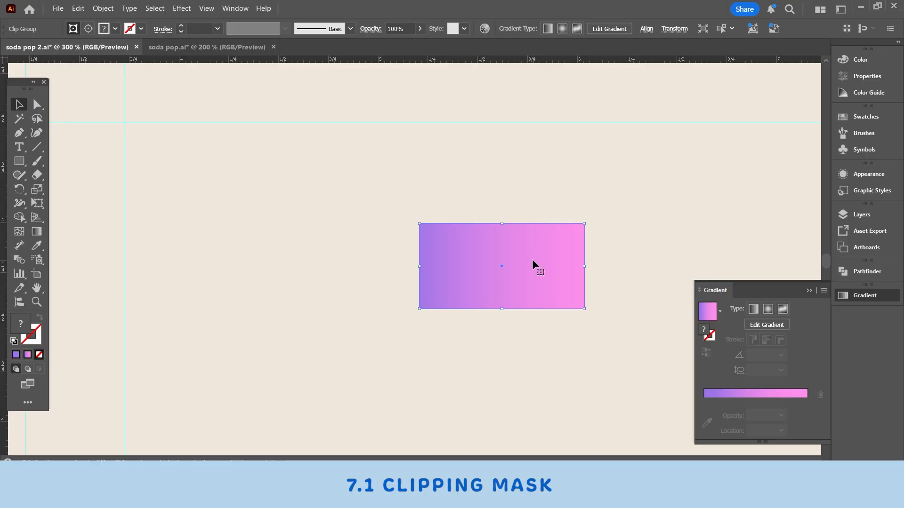
pyautogui.rightClick(532, 259)
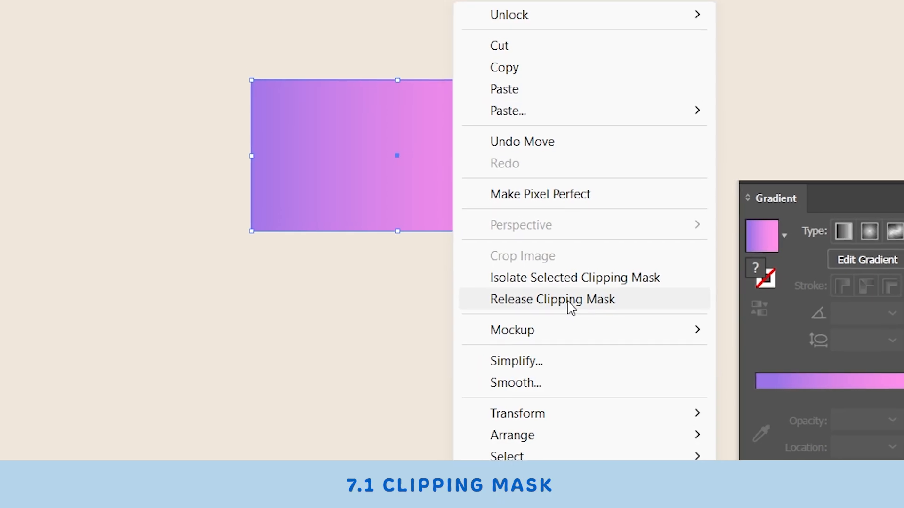
pyautogui.click(568, 300)
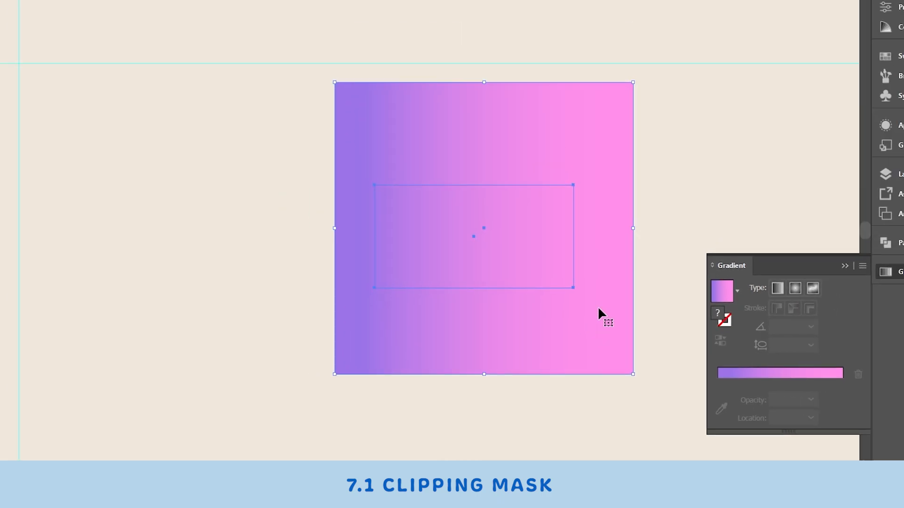
pyautogui.click(680, 247)
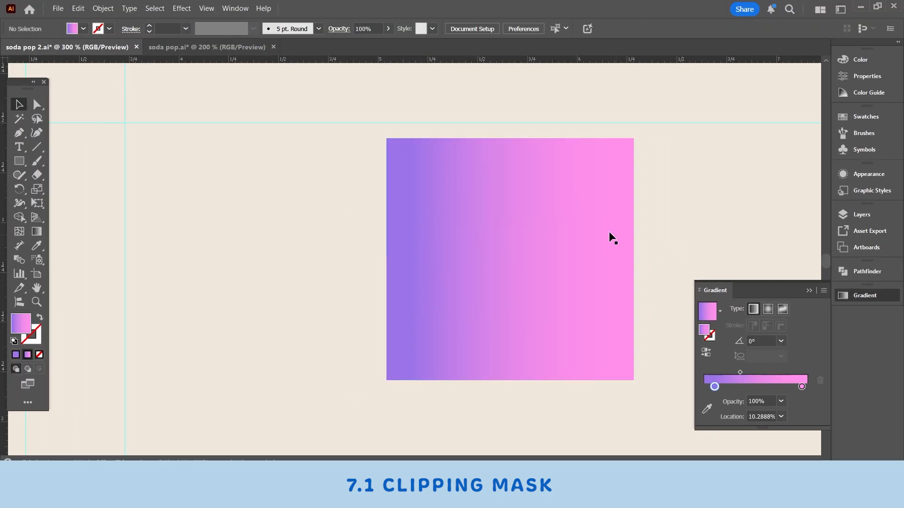
pyautogui.click(539, 224)
pyautogui.click(764, 196)
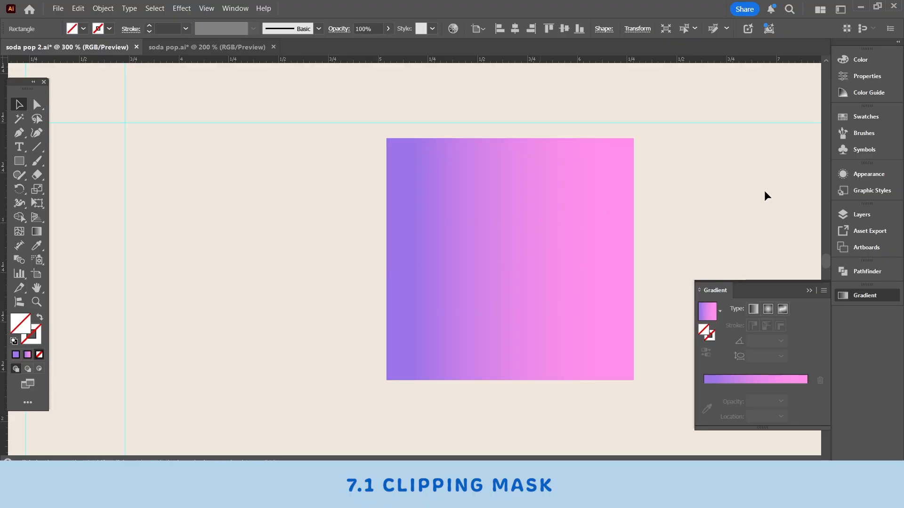
pyautogui.click(603, 245)
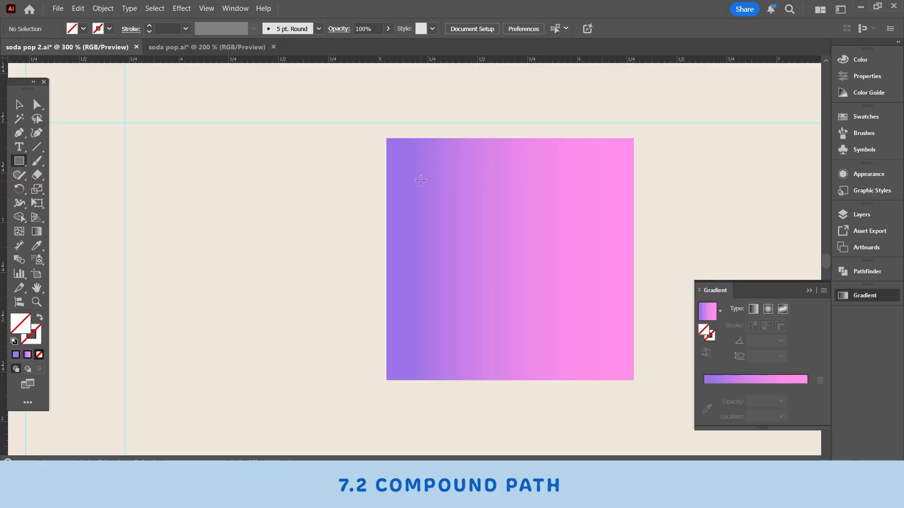
# Step: Draw a small square over the gradient rectangle and copy it into a two-by-two grid of white (ffffff) squares
pyautogui.moveTo(425, 179); pyautogui.dragTo(481, 237)
pyautogui.press('v')
pyautogui.moveTo(439, 206); pyautogui.dragTo(506, 262)
pyautogui.keyDown('shift'); pyautogui.click(452, 207); pyautogui.keyUp('shift')
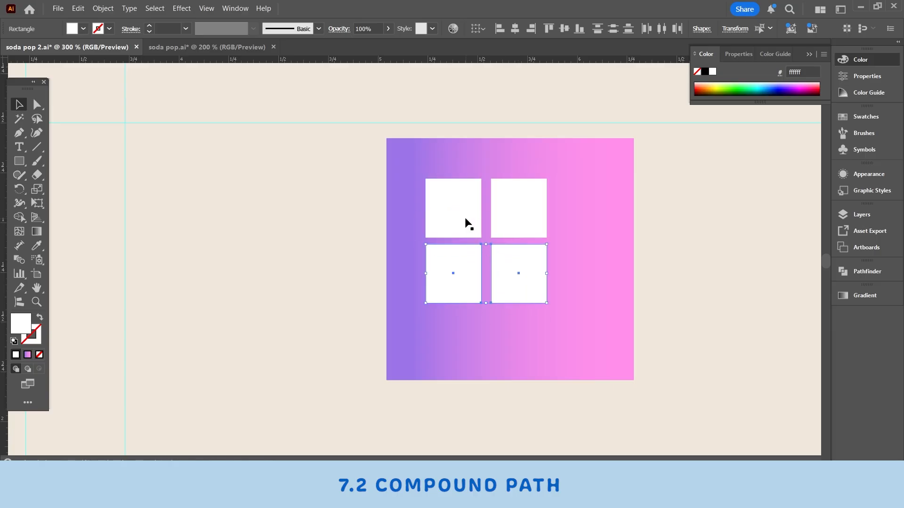
pyautogui.keyDown('shift'); pyautogui.click(468, 223); pyautogui.keyUp('shift')
pyautogui.keyDown('shift'); pyautogui.click(512, 210); pyautogui.keyUp('shift')
pyautogui.click(705, 253)
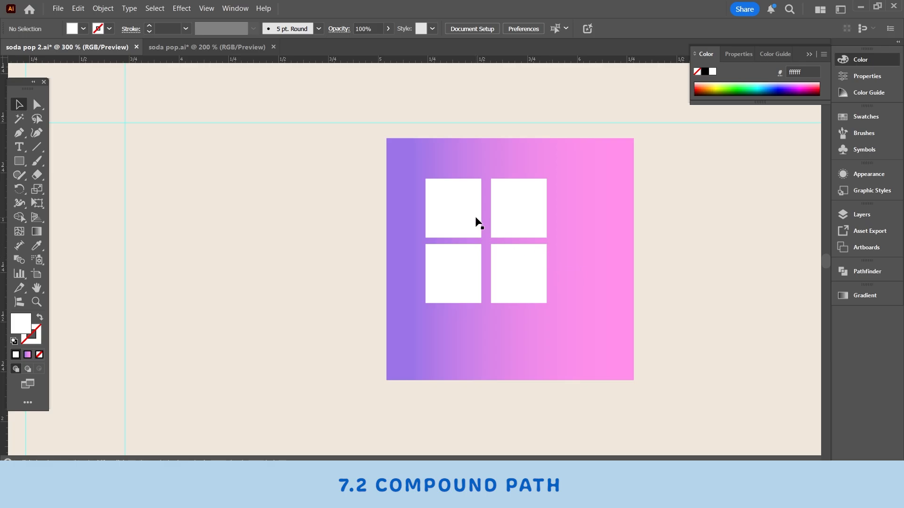
# Step: Try to clip the gradient rectangle with the four separate white squares, and undo the clipping mask
pyautogui.click(441, 216)
pyautogui.keyDown('shift'); pyautogui.click(461, 269); pyautogui.keyUp('shift')
pyautogui.keyDown('shift'); pyautogui.click(533, 273); pyautogui.keyUp('shift')
pyautogui.keyDown('shift'); pyautogui.click(538, 204); pyautogui.keyUp('shift')
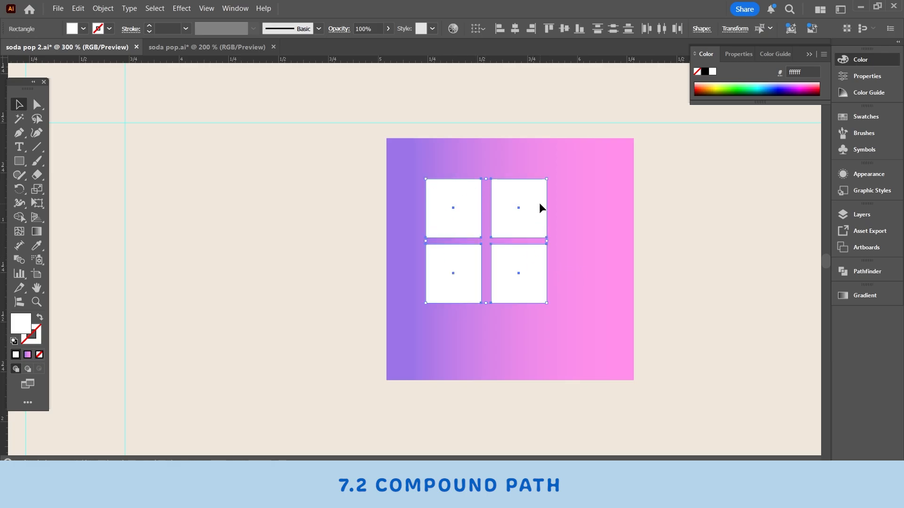
pyautogui.keyDown('shift'); pyautogui.click(598, 177); pyautogui.keyUp('shift')
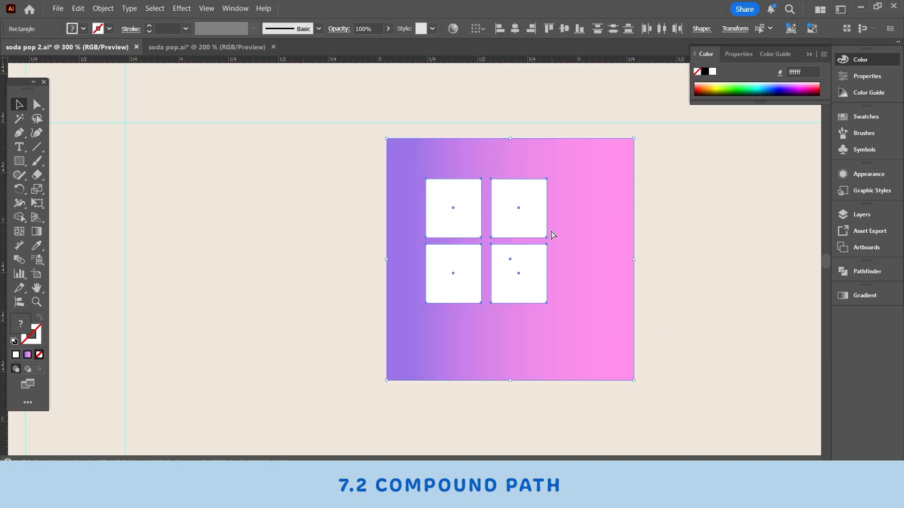
pyautogui.hotkey('ctrl', '7')
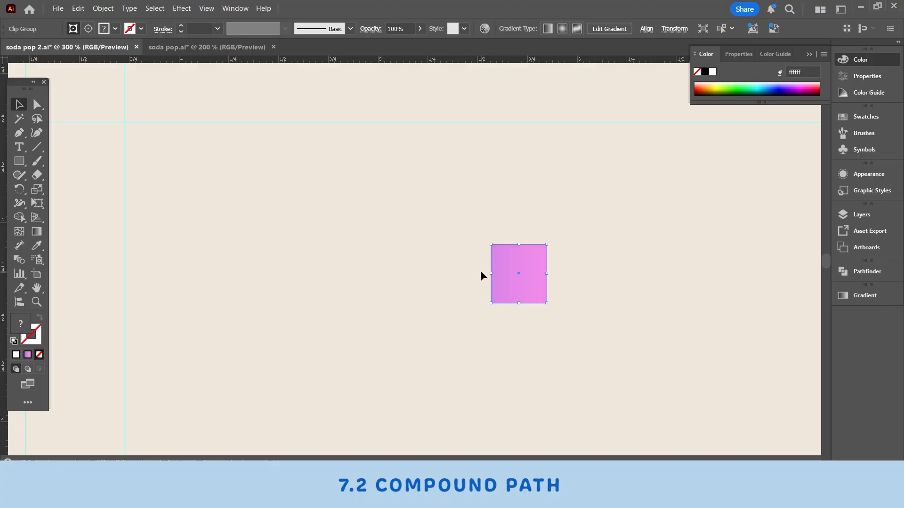
pyautogui.hotkey('ctrl', 'z')
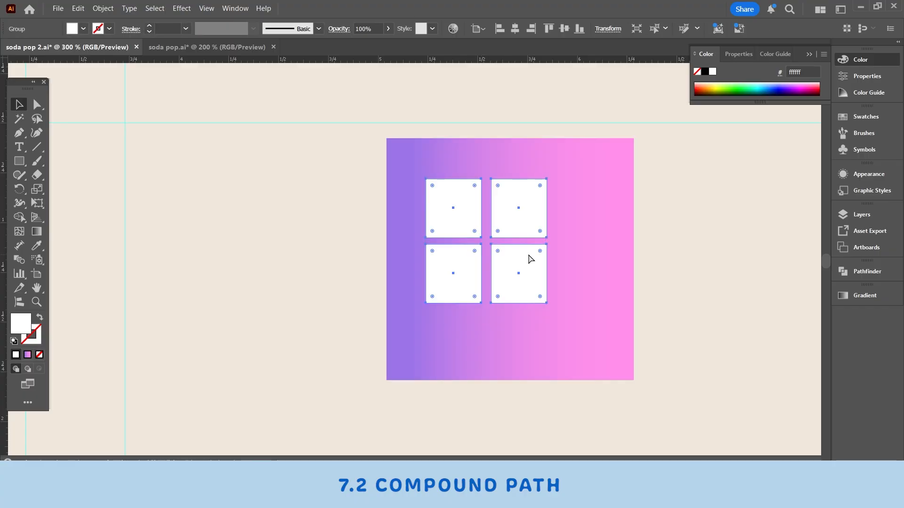
# Step: Try to clip the gradient rectangle with the four squares as a group, and undo the attempt
pyautogui.hotkey('ctrl', 'shift', 'a')
pyautogui.hotkey('ctrl', 'a')
pyautogui.hotkey('ctrl', '7')
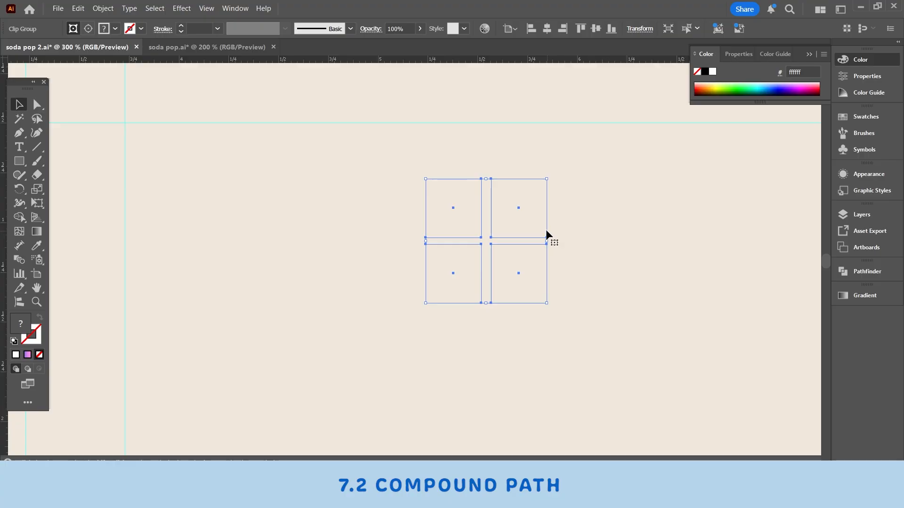
pyautogui.click(618, 217)
pyautogui.moveTo(617, 218); pyautogui.dragTo(467, 133)
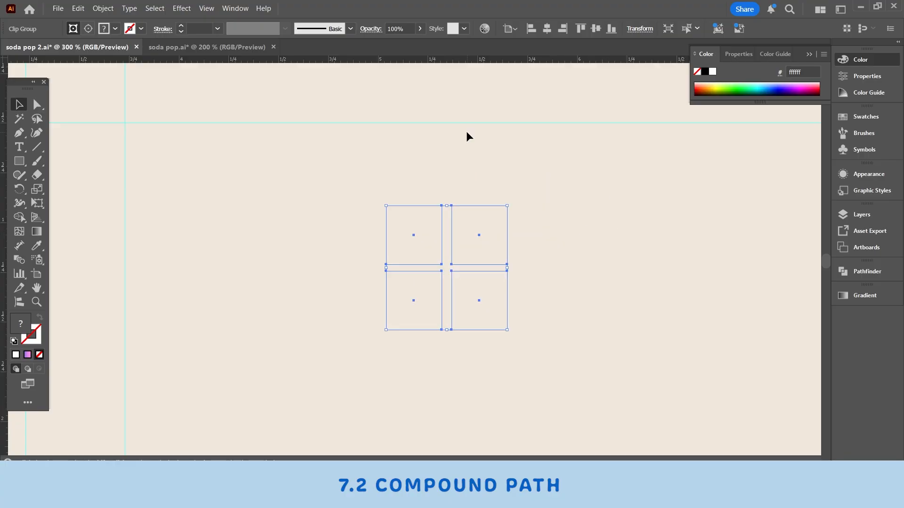
pyautogui.hotkey('ctrl', 'z')
pyautogui.hotkey('ctrl', 'z')
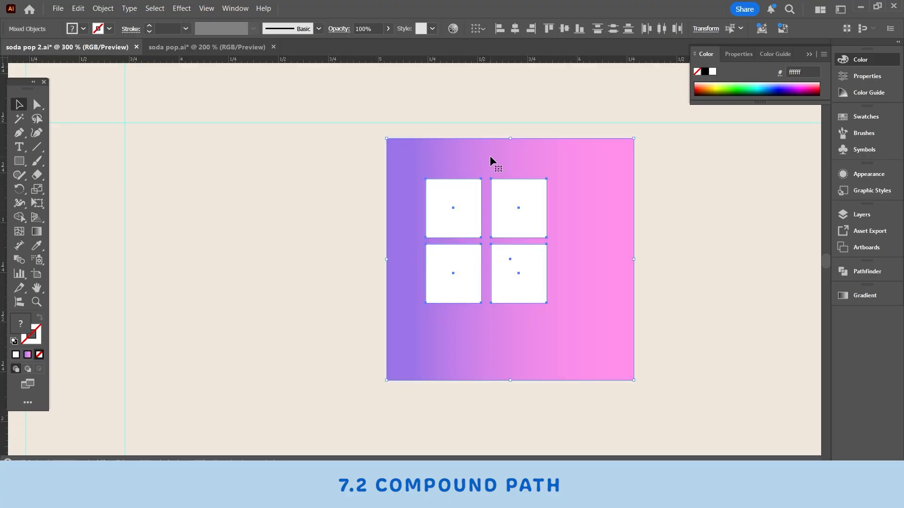
# Step: Ungroup the four white squares and nudge the right-hand pair slightly left to narrow the vertical gap
pyautogui.click(769, 265)
pyautogui.click(524, 294)
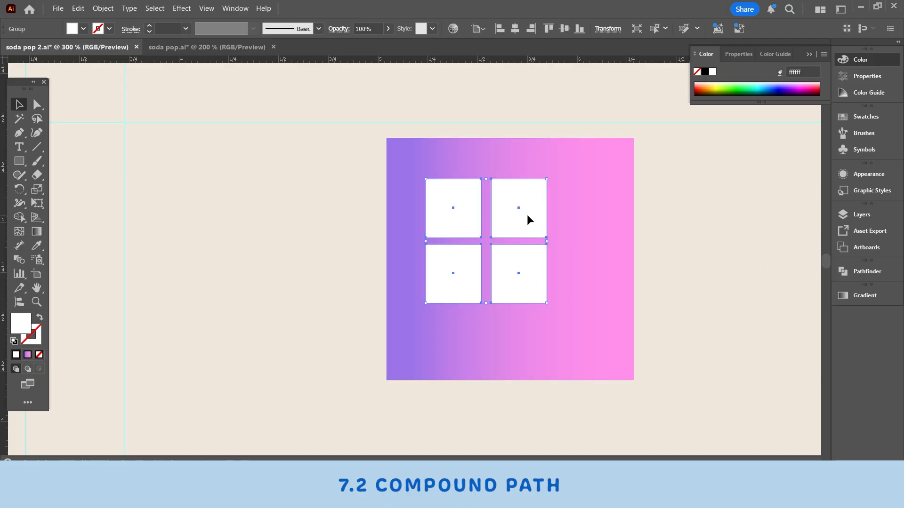
pyautogui.rightClick(525, 273)
pyautogui.click(569, 286)
pyautogui.click(669, 286)
pyautogui.click(508, 271)
pyautogui.keyDown('shift'); pyautogui.click(524, 227); pyautogui.keyUp('shift')
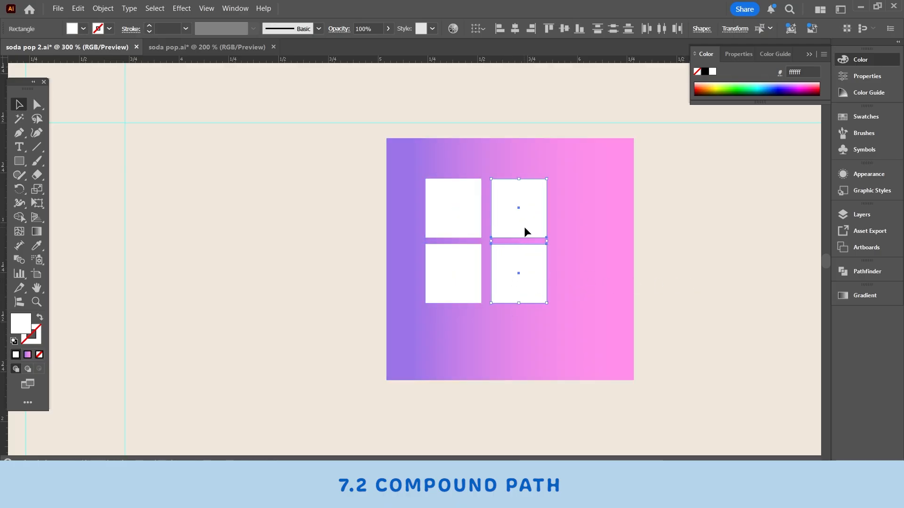
pyautogui.press('Left')
# Step: Combine the four white squares into one compound path
pyautogui.click(459, 214)
pyautogui.keyDown('shift'); pyautogui.click(517, 217); pyautogui.keyUp('shift')
pyautogui.keyDown('shift'); pyautogui.click(516, 288); pyautogui.keyUp('shift')
pyautogui.keyDown('shift'); pyautogui.click(460, 283); pyautogui.keyUp('shift')
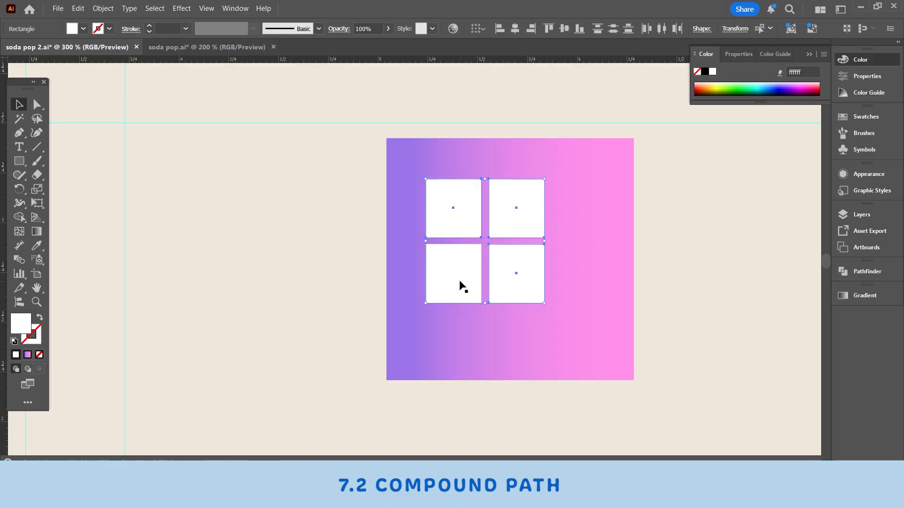
pyautogui.rightClick(503, 210)
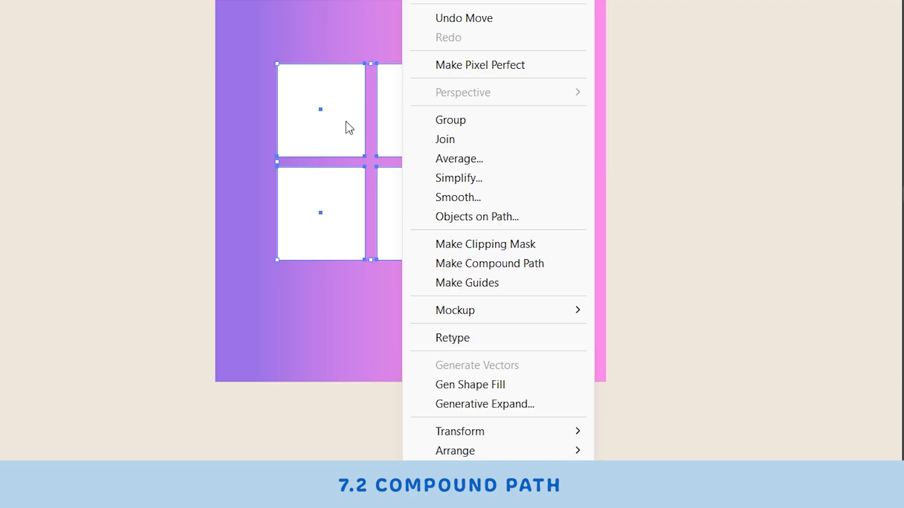
pyautogui.click(348, 127)
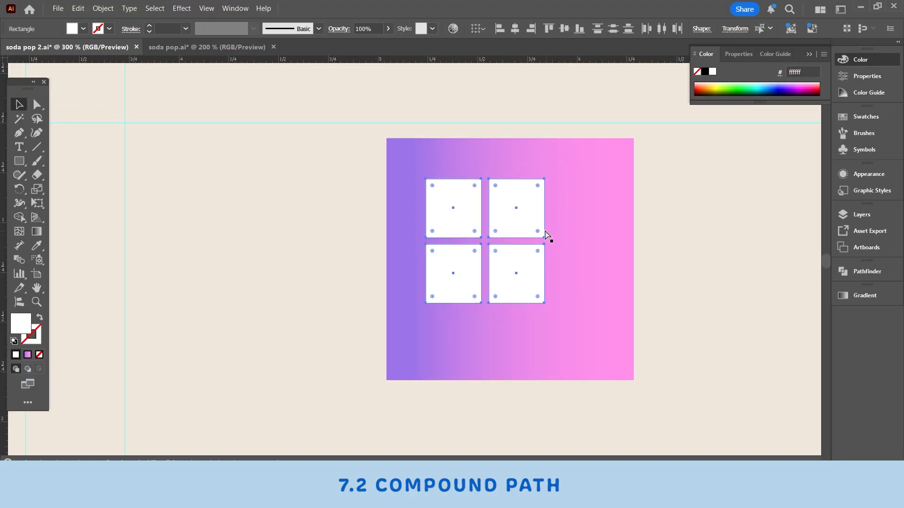
# Step: Clip the gradient rectangle with the compound path of four squares, and deselect it
pyautogui.click(565, 214)
pyautogui.hotkey('ctrl', 'z')
pyautogui.hotkey('ctrl', 'z')
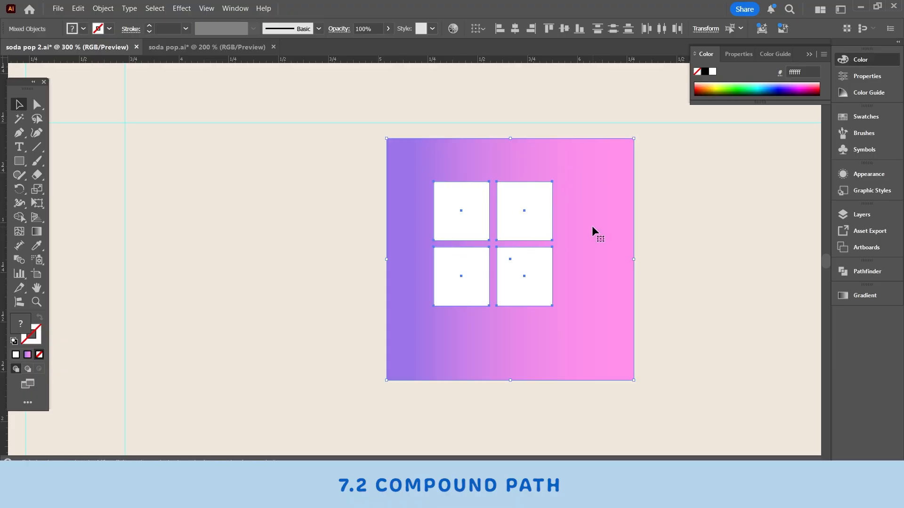
pyautogui.hotkey('ctrl', '7')
pyautogui.click(791, 210)
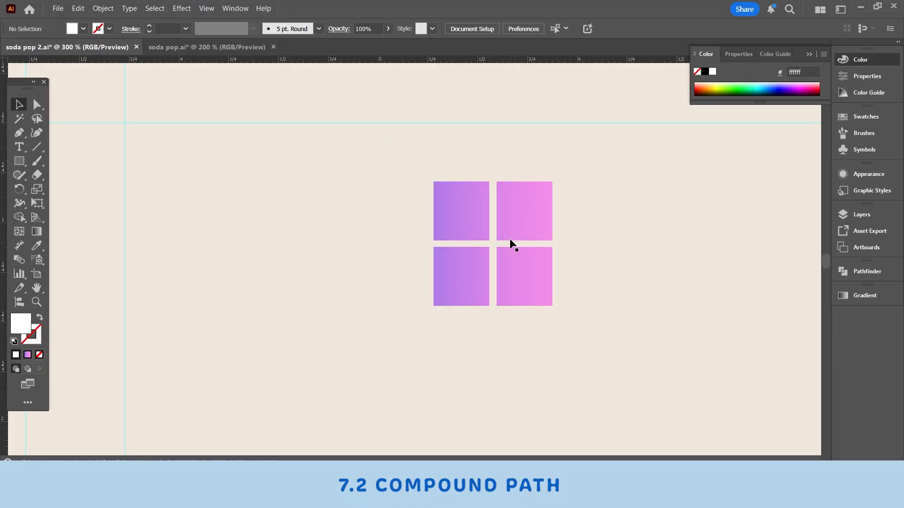
# Step: Move the upper-right square up and to the right inside the compound clipping path, and leave isolation
pyautogui.doubleClick(554, 202)
pyautogui.click(575, 193)
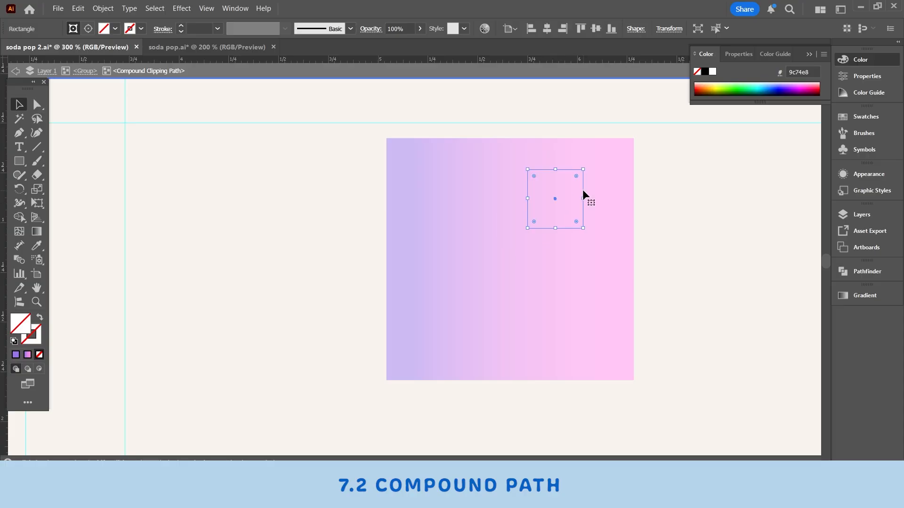
pyautogui.doubleClick(531, 107)
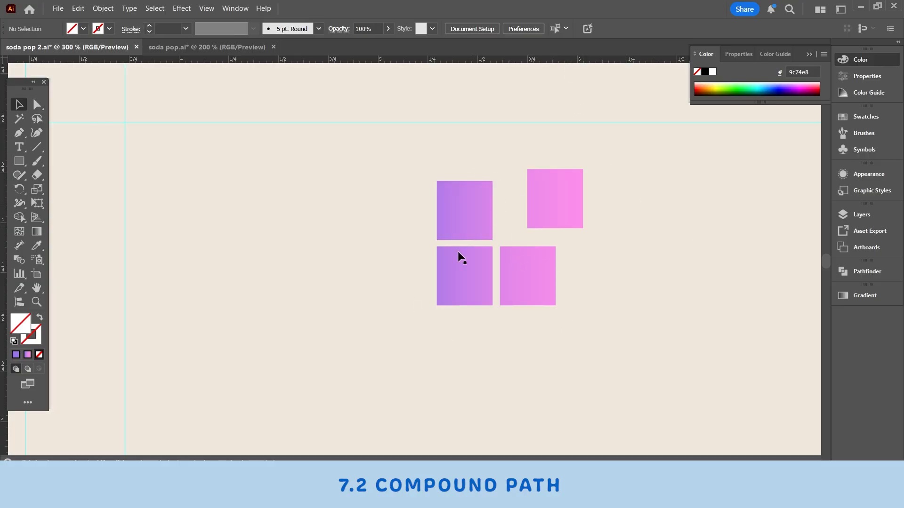
pyautogui.click(458, 254)
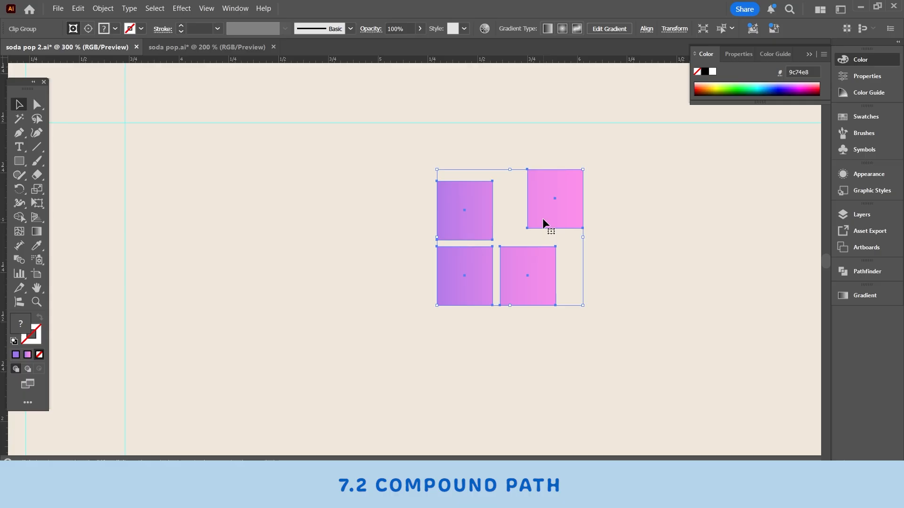
pyautogui.click(510, 211)
pyautogui.click(513, 269)
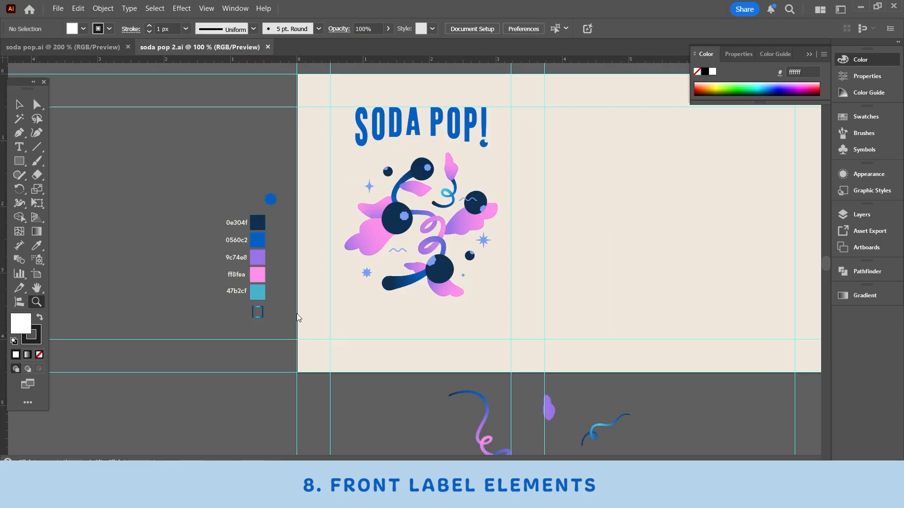
# Step: Set the rectangle tool's fill to the blue 0560c2 sampled from the palette, with no stroke
pyautogui.click(390, 272)
pyautogui.click(329, 246)
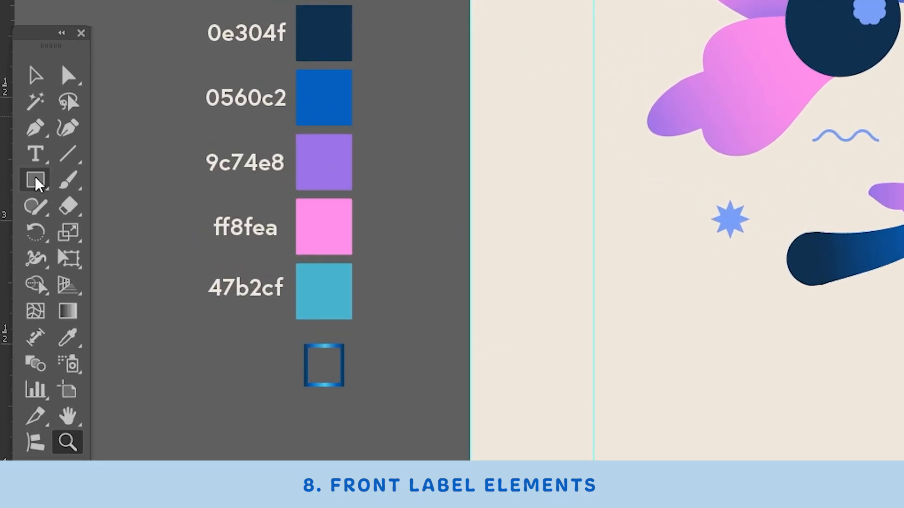
pyautogui.click(36, 183)
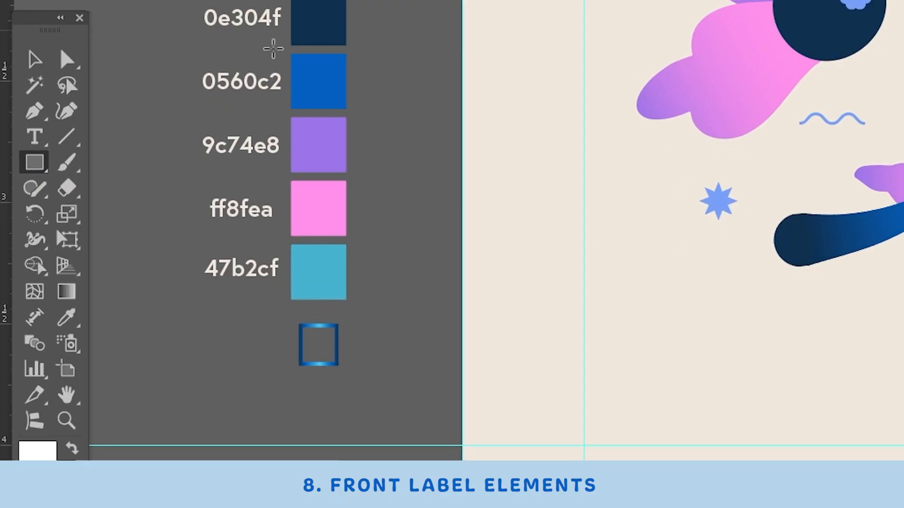
pyautogui.click(67, 488)
pyautogui.click(71, 507)
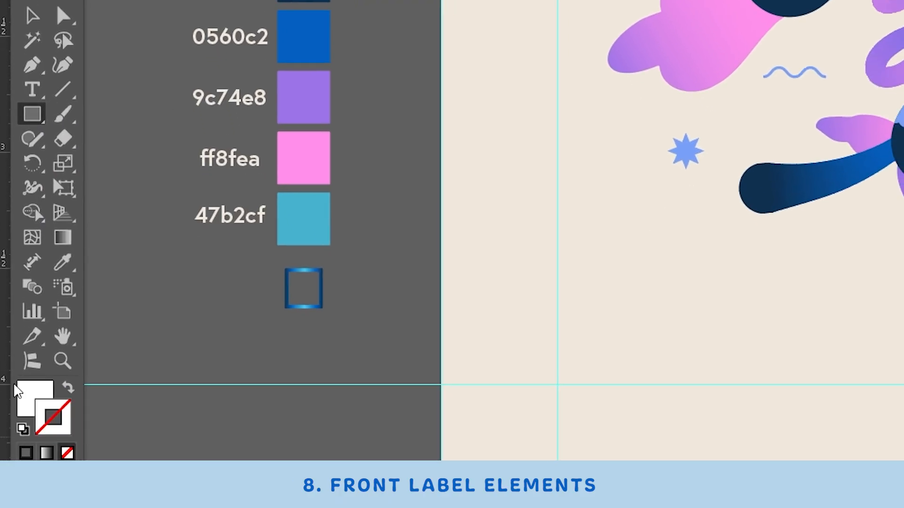
pyautogui.click(17, 391)
pyautogui.click(62, 262)
pyautogui.click(304, 30)
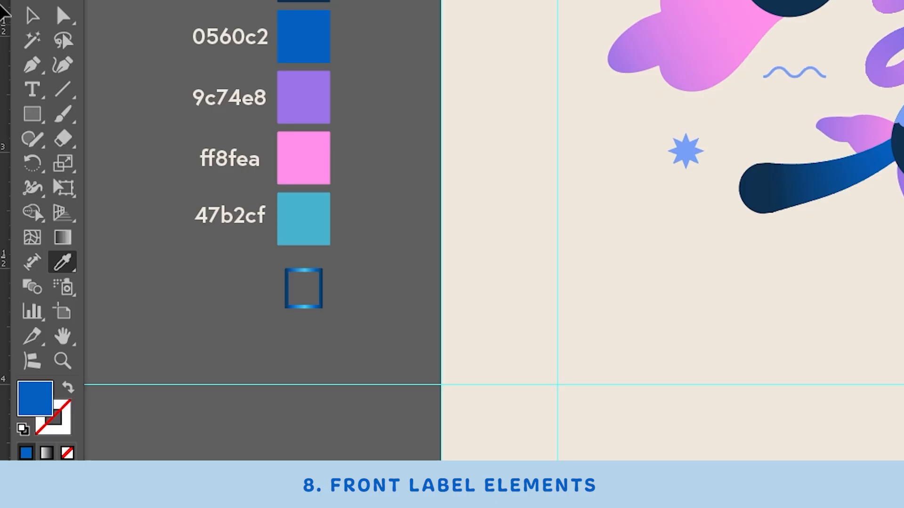
# Step: Draw a tall, narrow blue rectangle below the cherry illustration and fully round all its corners
pyautogui.click(30, 16)
pyautogui.scroll(1, 228, 180)
pyautogui.scroll(-2, 228, 180)
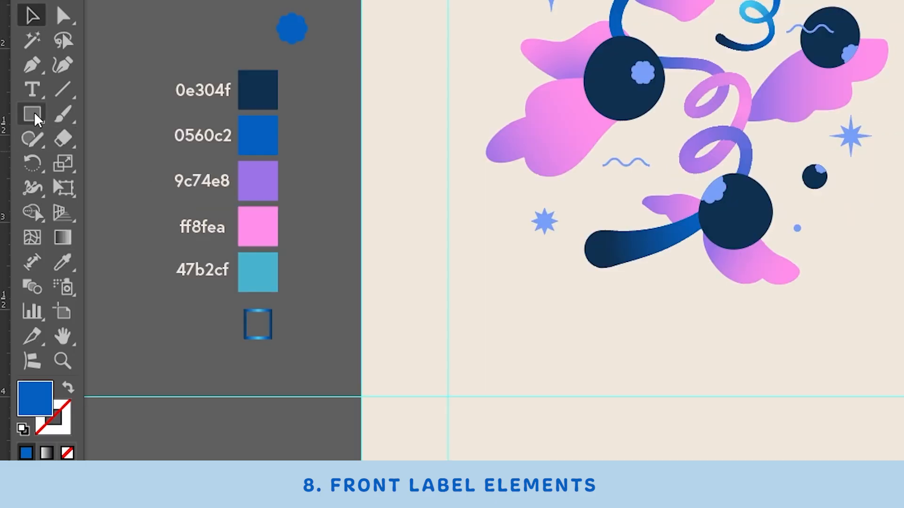
pyautogui.click(37, 120)
pyautogui.moveTo(315, 276); pyautogui.dragTo(349, 393)
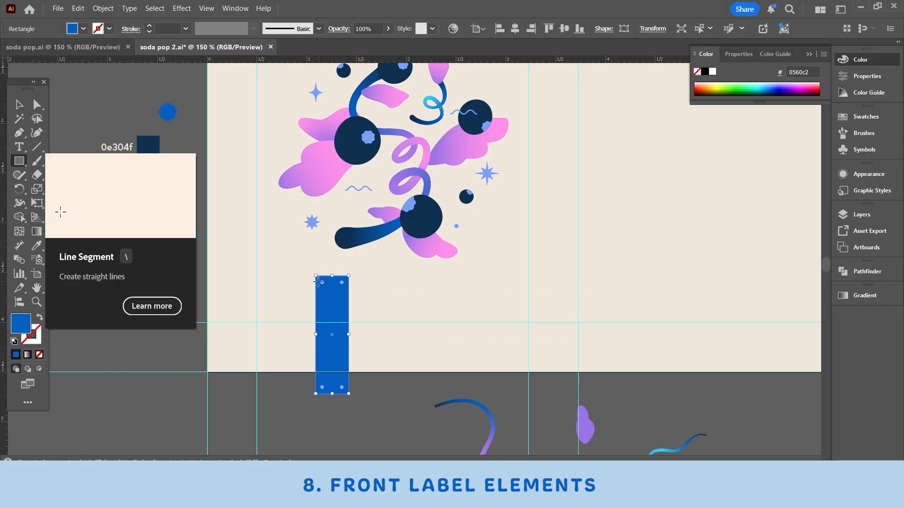
pyautogui.moveTo(322, 282); pyautogui.dragTo(383, 373)
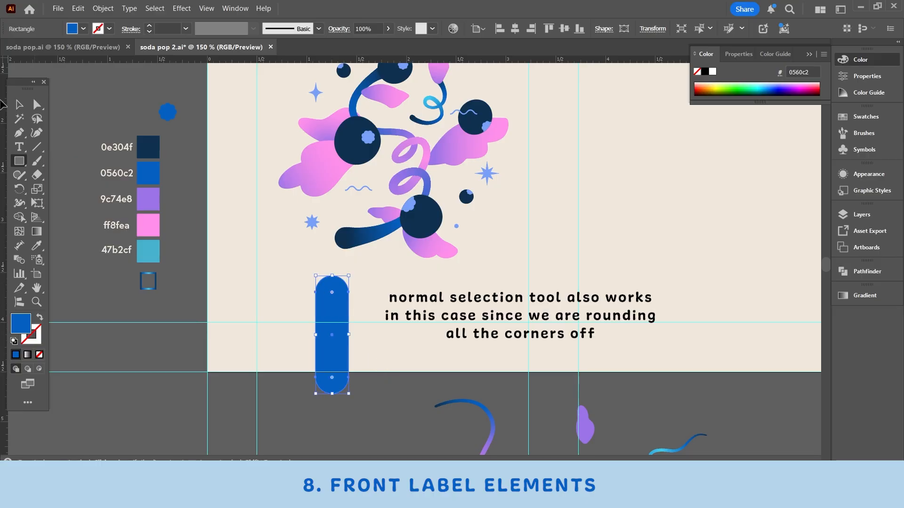
# Step: Move the rounded bar slightly left, lengthen it, and place a slightly overlapping copy beside it on the right
pyautogui.click(20, 104)
pyautogui.click(365, 410)
pyautogui.moveTo(321, 336); pyautogui.dragTo(308, 346)
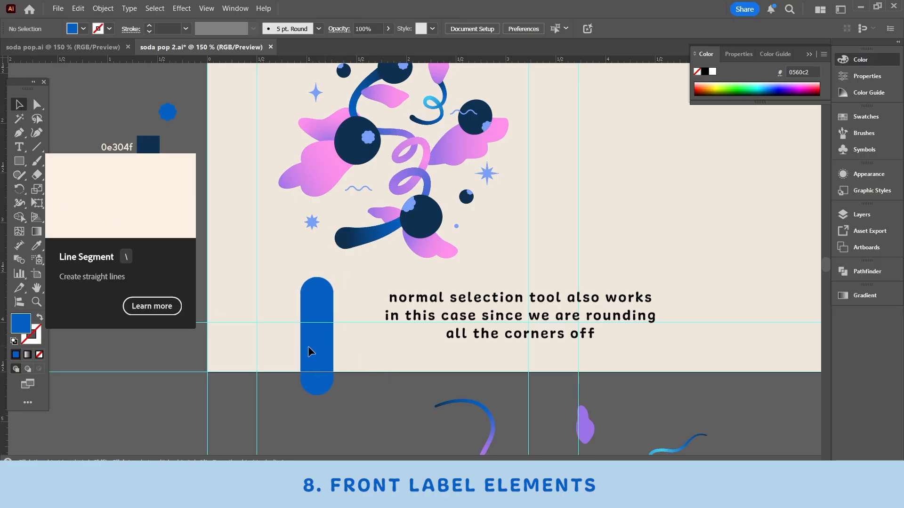
pyautogui.click(308, 347)
pyautogui.moveTo(317, 396); pyautogui.dragTo(340, 384)
pyautogui.click(383, 409)
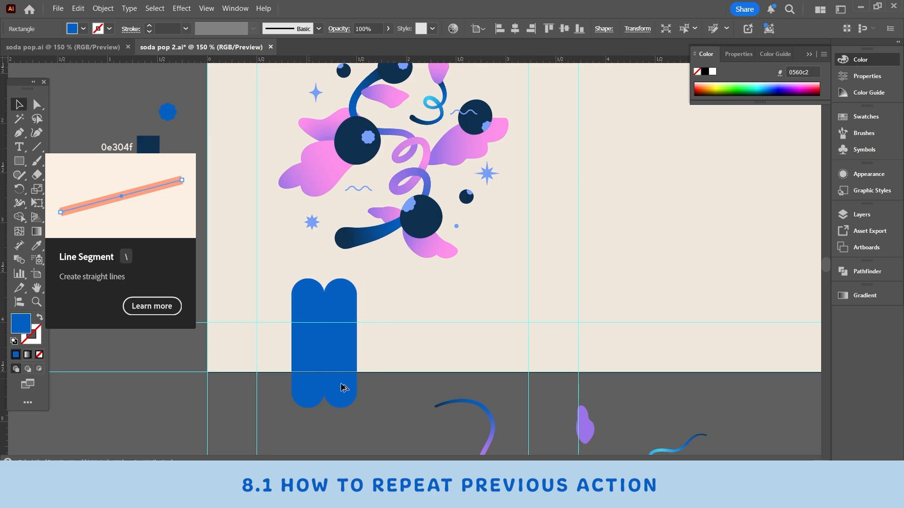
pyautogui.moveTo(342, 388); pyautogui.dragTo(343, 388)
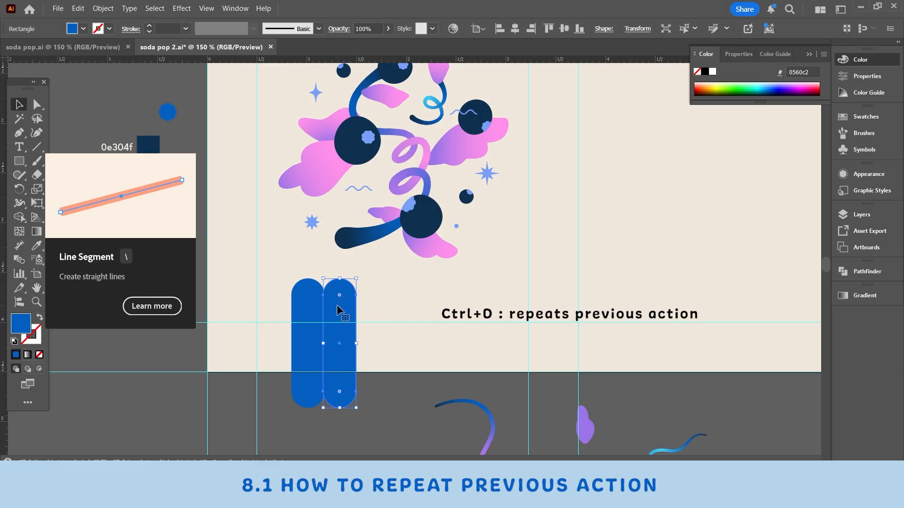
# Step: Repeat the duplication until seven overlapping rounded bars stand in a row
pyautogui.hotkey('ctrl', 'd')
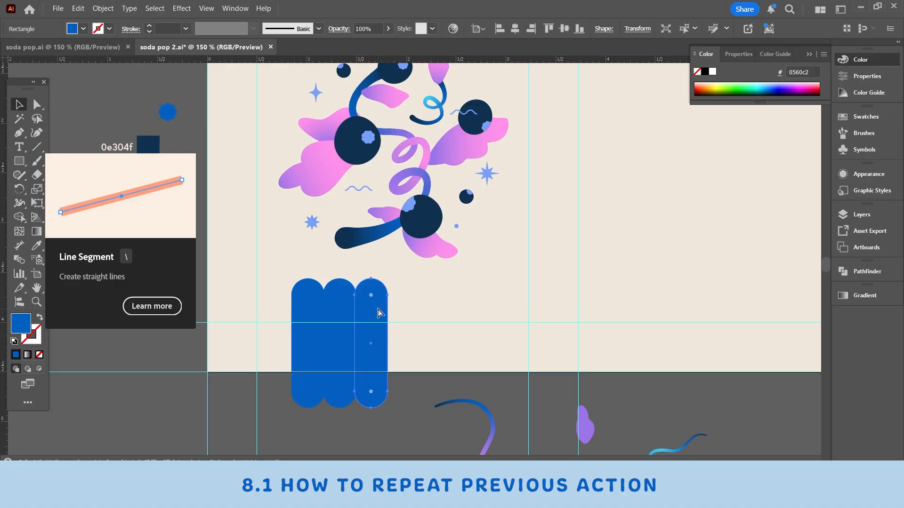
pyautogui.hotkey('ctrl', 'd')
pyautogui.hotkey('ctrl', 'd')
pyautogui.hotkey('ctrl', 'd')
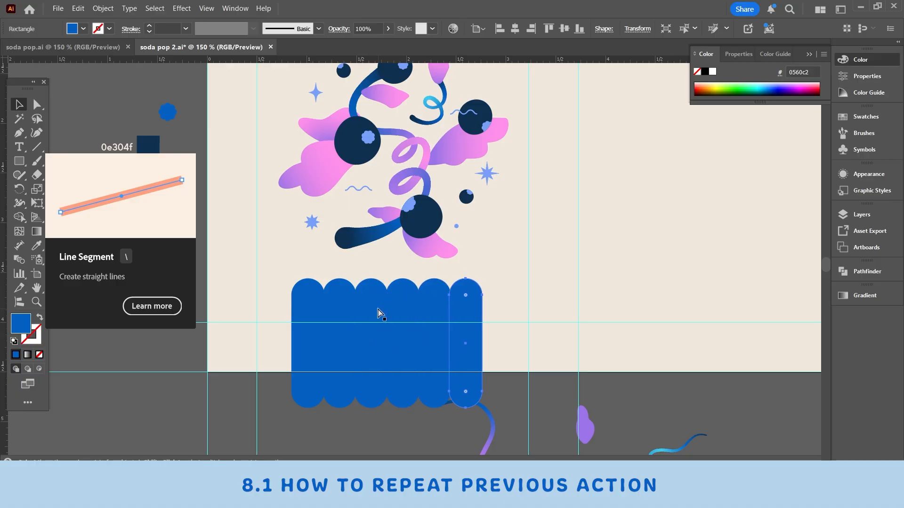
pyautogui.hotkey('ctrl', 'd')
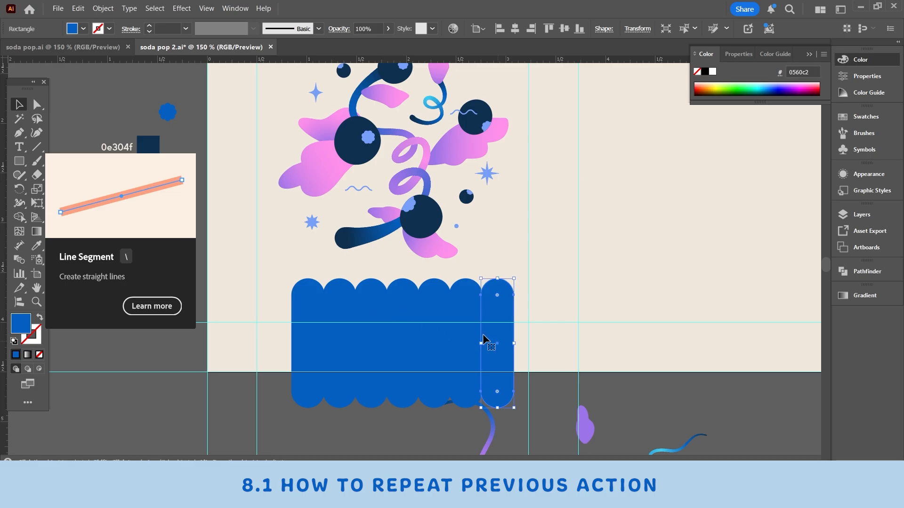
# Step: Select all seven rounded bars and merge them into one scalloped shape with the Shape Builder tool
pyautogui.keyDown('shift'); pyautogui.click(459, 300); pyautogui.keyUp('shift')
pyautogui.keyDown('shift'); pyautogui.click(433, 300); pyautogui.keyUp('shift')
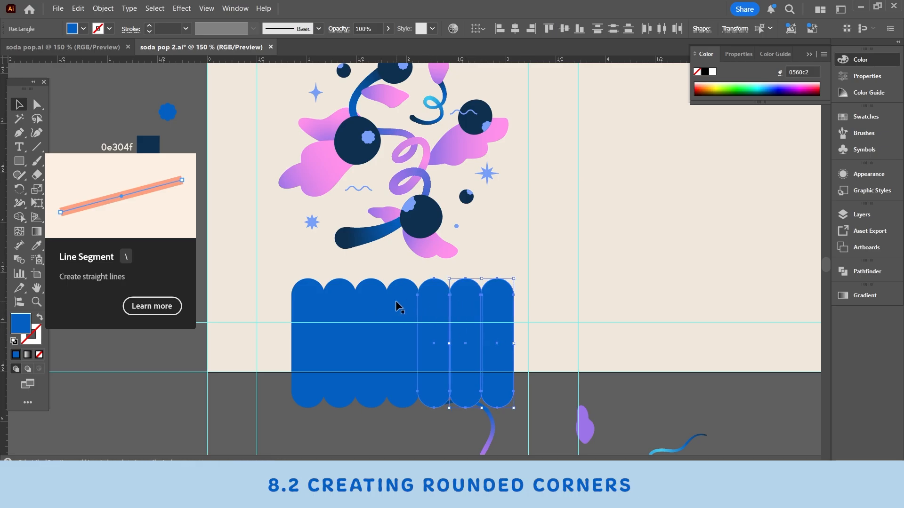
pyautogui.keyDown('shift'); pyautogui.click(400, 300); pyautogui.keyUp('shift')
pyautogui.keyDown('shift'); pyautogui.click(363, 302); pyautogui.keyUp('shift')
pyautogui.keyDown('shift'); pyautogui.click(329, 301); pyautogui.keyUp('shift')
pyautogui.keyDown('shift'); pyautogui.click(307, 301); pyautogui.keyUp('shift')
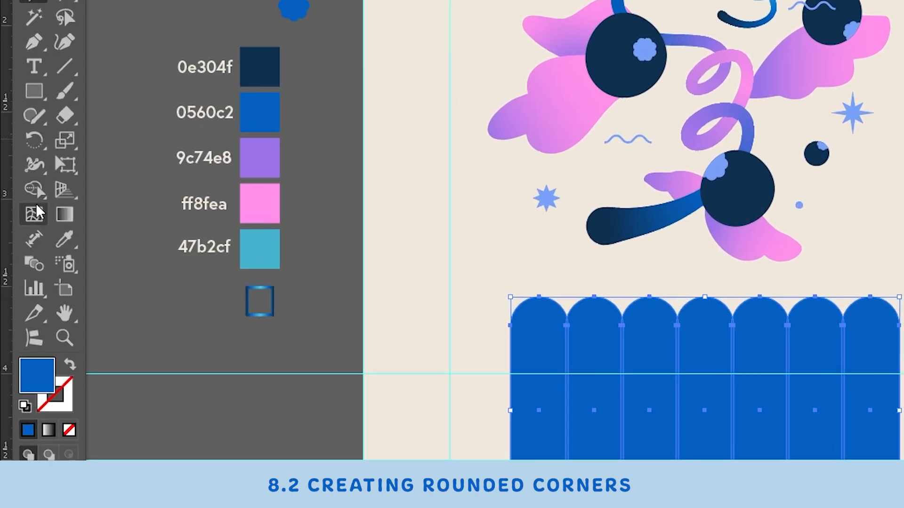
pyautogui.hotkey('shift', 'm')
pyautogui.moveTo(552, 410)
pyautogui.mouseDown()
pyautogui.moveTo(718, 430)
pyautogui.moveTo(868, 430)
pyautogui.mouseUp()
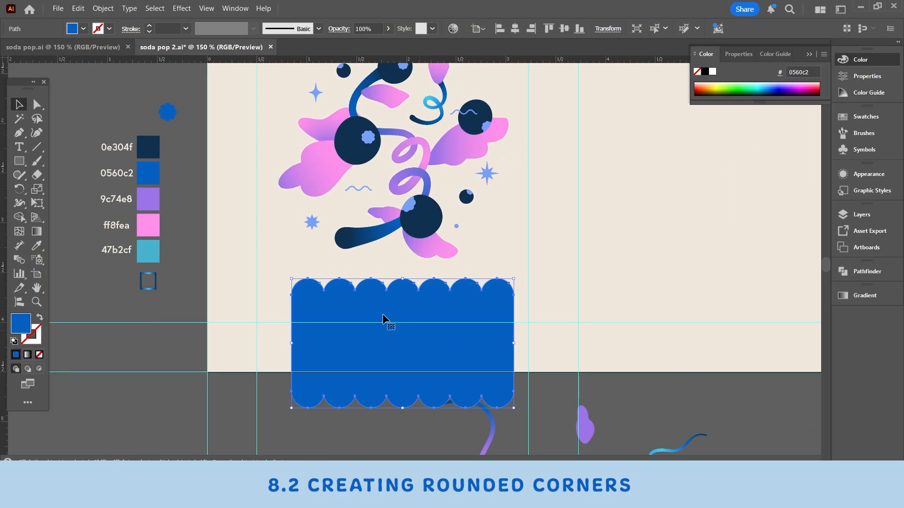
# Step: Round the inner corners between the scallops along the merged shape's top edge to a radius of 0.0431 in
pyautogui.click(24, 102)
pyautogui.click(37, 104)
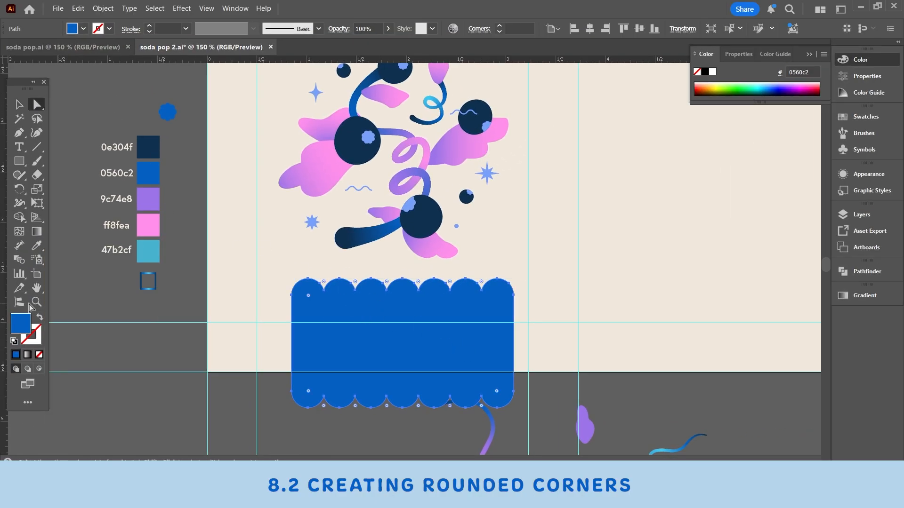
pyautogui.click(36, 302)
pyautogui.click(558, 319)
pyautogui.hotkey('ctrl', '+')
pyautogui.hotkey('ctrl', '+')
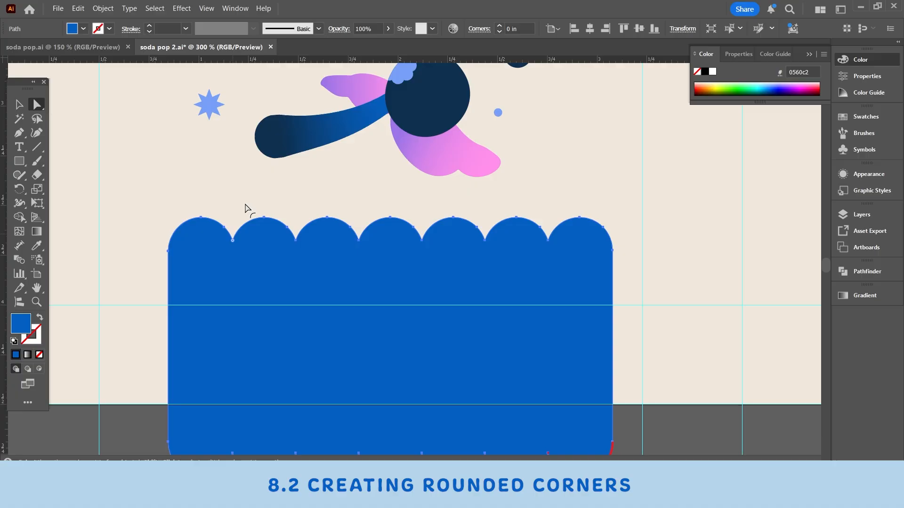
pyautogui.scroll(-2, 512, 252)
pyautogui.scroll(1, 513, 253)
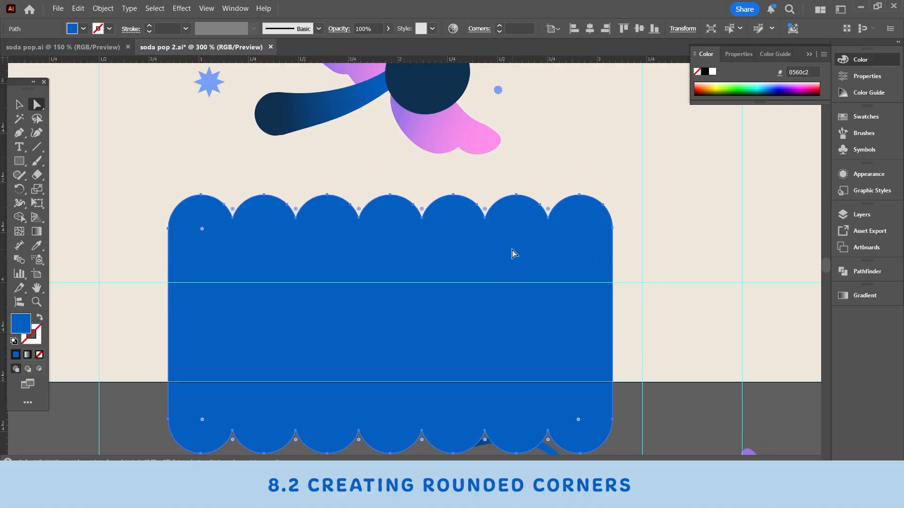
pyautogui.click(233, 218)
pyautogui.keyDown('shift'); pyautogui.click(295, 218); pyautogui.keyUp('shift')
pyautogui.keyDown('shift'); pyautogui.click(359, 218); pyautogui.keyUp('shift')
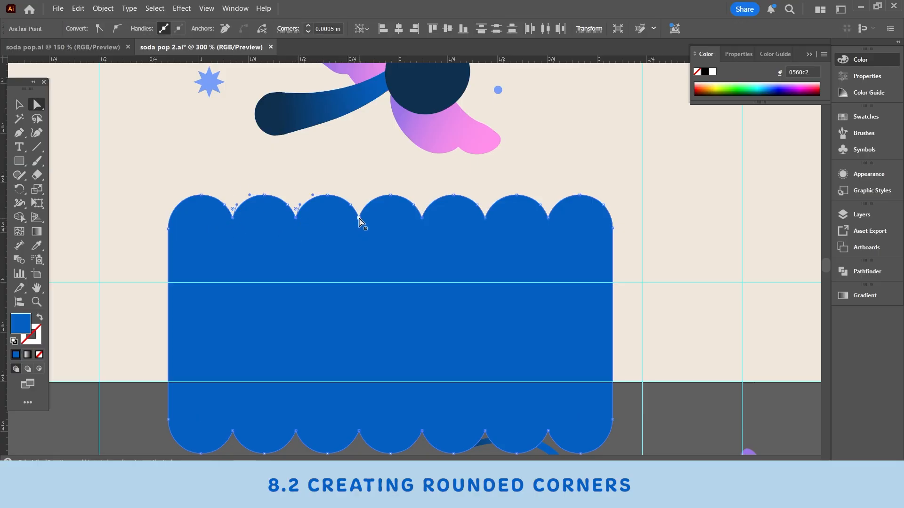
pyautogui.keyDown('shift'); pyautogui.click(422, 218); pyautogui.keyUp('shift')
pyautogui.keyDown('shift'); pyautogui.click(548, 218); pyautogui.keyUp('shift')
pyautogui.moveTo(552, 207); pyautogui.dragTo(549, 178)
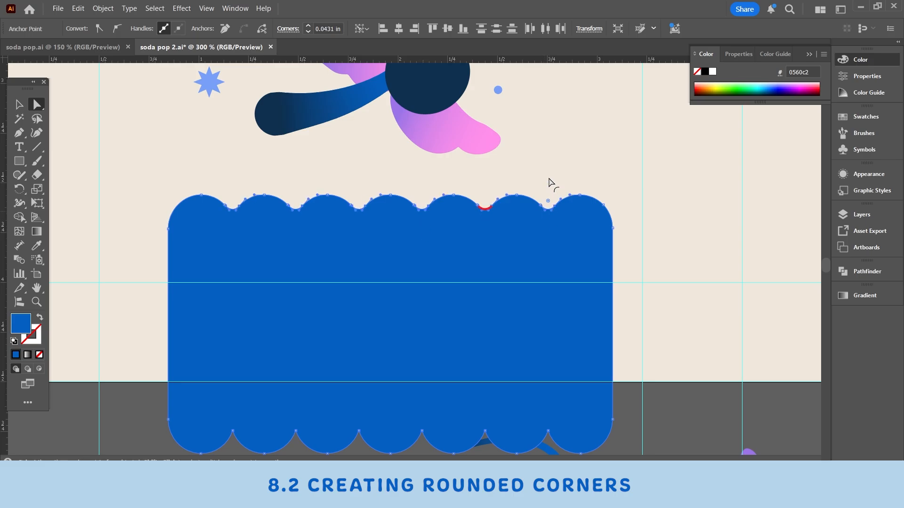
pyautogui.click(708, 370)
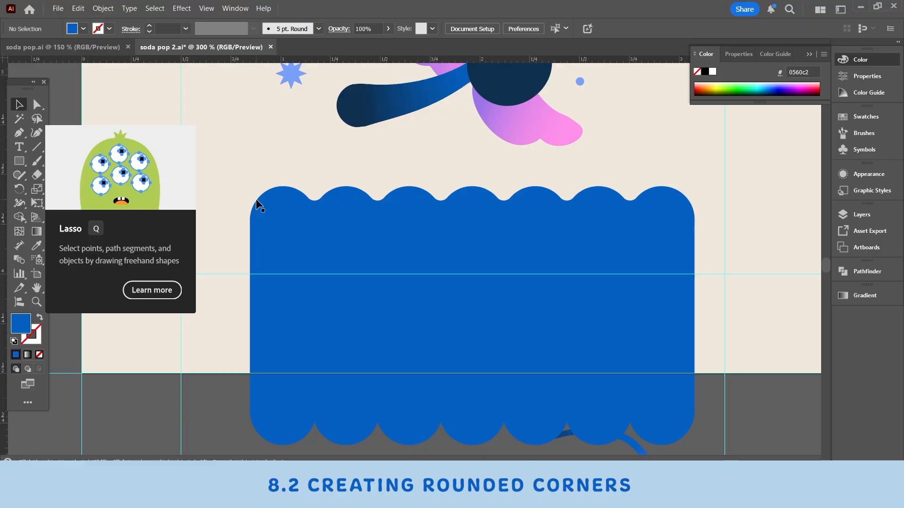
# Step: Apply the Smooth command to the scalloped blue shape's path
pyautogui.click(335, 206)
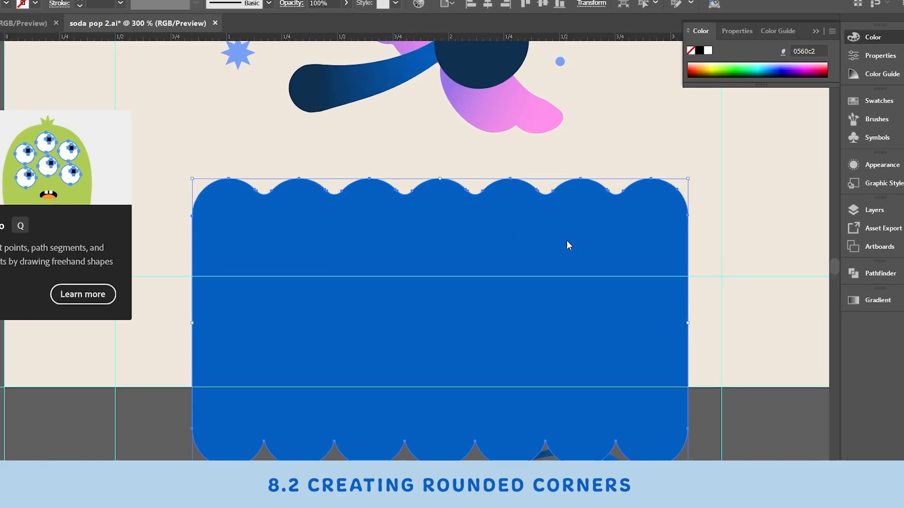
pyautogui.rightClick(588, 244)
pyautogui.click(532, 292)
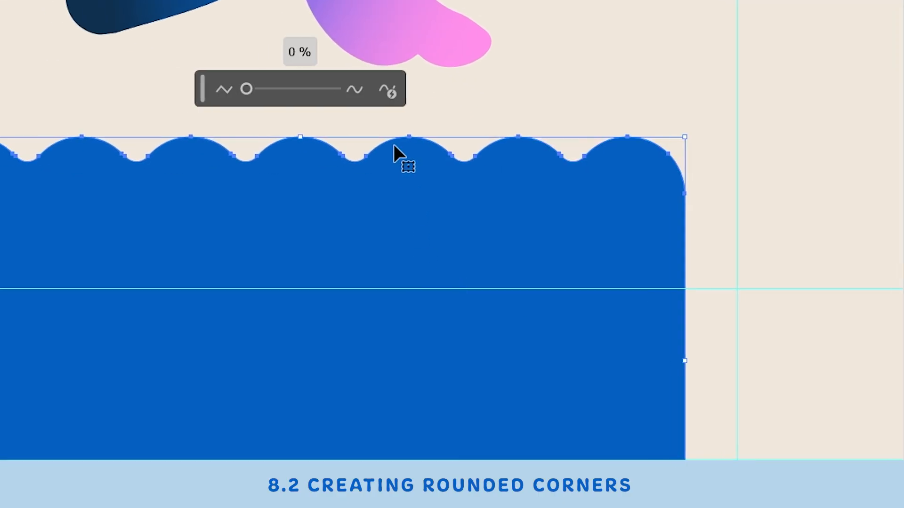
pyautogui.moveTo(398, 89); pyautogui.dragTo(406, 88)
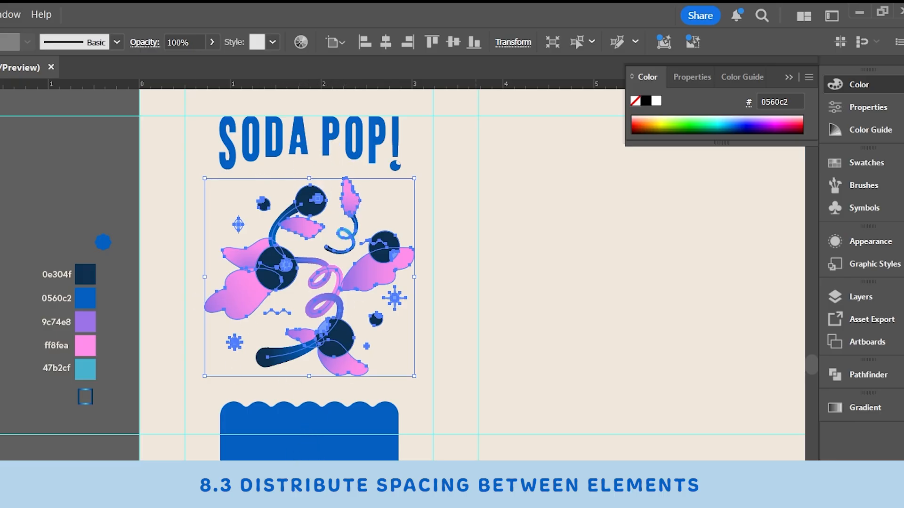
# Step: Distribute the vertical spacing evenly between the SODA POP! logo, the cherry illustration and the scalloped blue shape
pyautogui.keyDown('shift'); pyautogui.click(328, 127); pyautogui.keyUp('shift')
pyautogui.keyDown('shift'); pyautogui.click(264, 426); pyautogui.keyUp('shift')
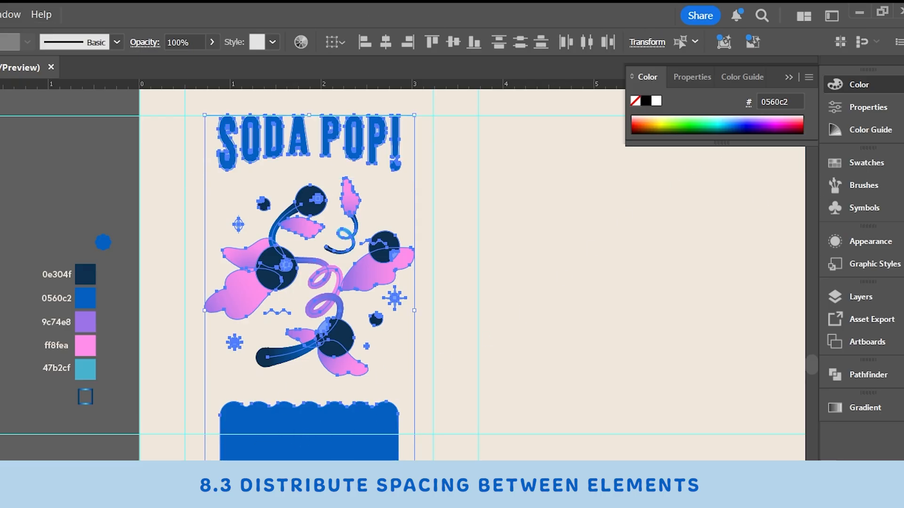
pyautogui.click(790, 76)
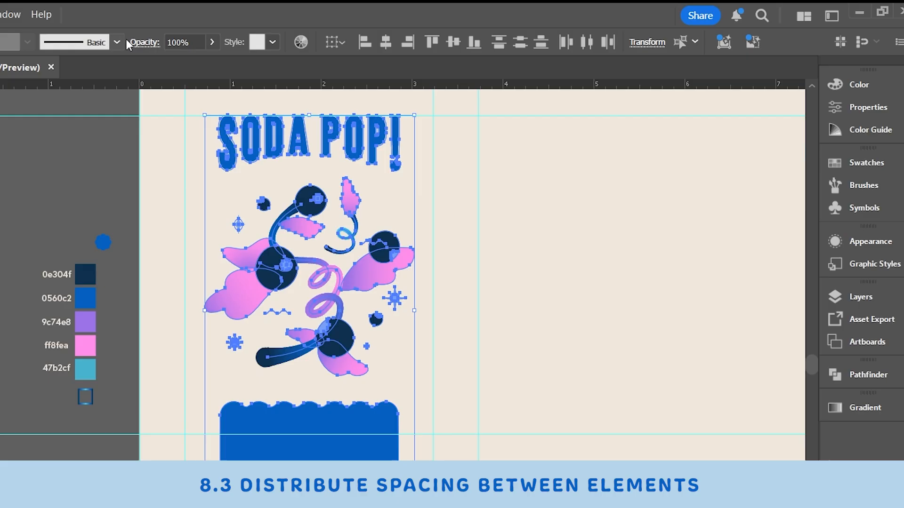
pyautogui.click(2, 14)
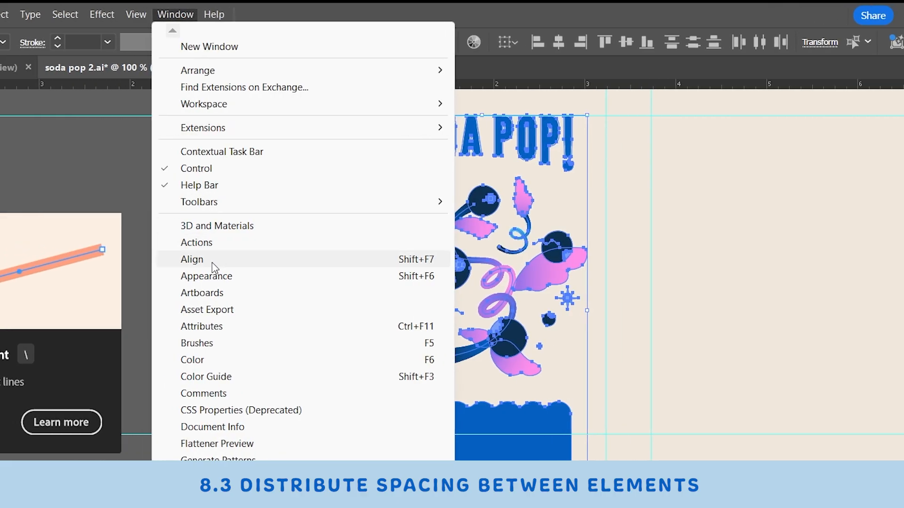
pyautogui.click(211, 262)
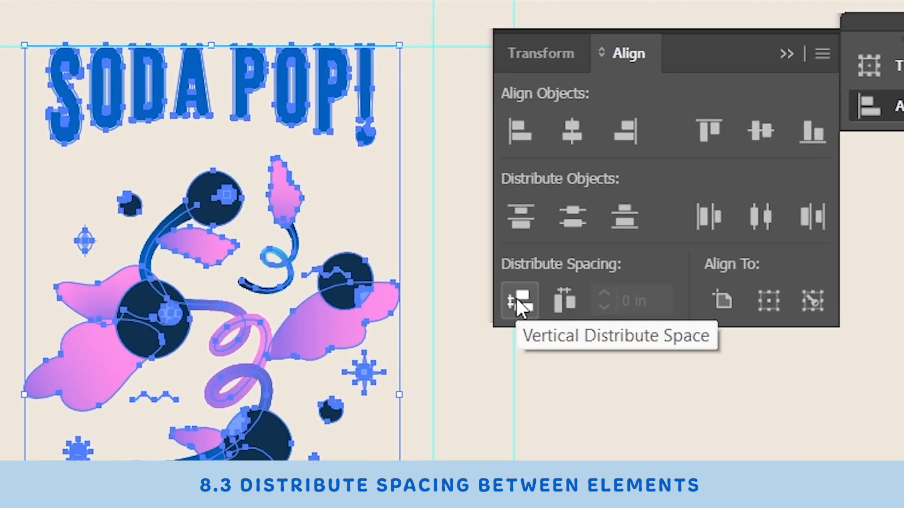
pyautogui.click(517, 301)
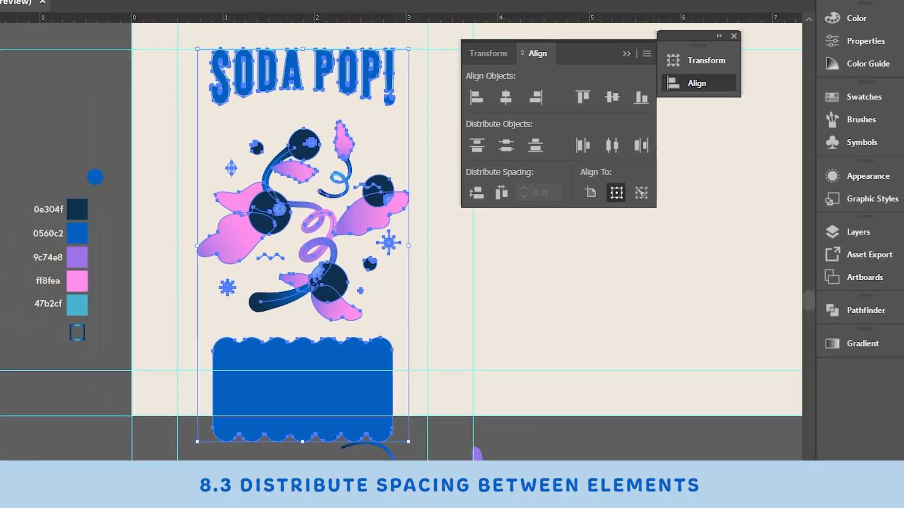
# Step: Deselect the label elements and preview the artboard in Trim View
pyautogui.hotkey('ctrl', 'shift', 'a')
pyautogui.click(313, 282)
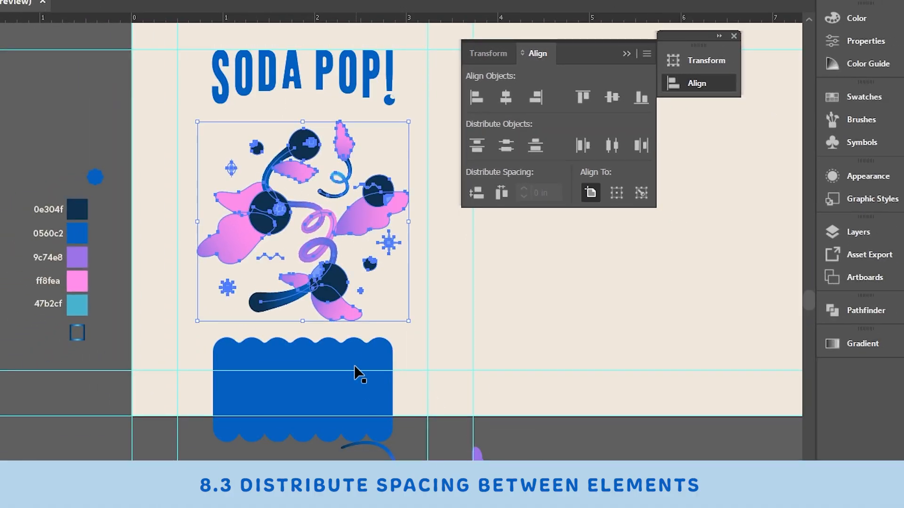
pyautogui.hotkey('ctrl', 'shift', 'a')
pyautogui.click(367, 92)
pyautogui.hotkey('ctrl', 'shift', 'a')
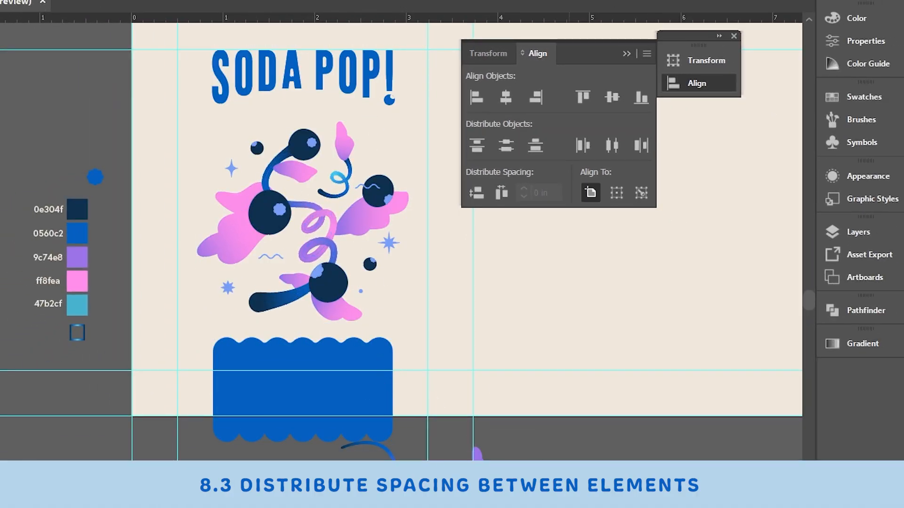
pyautogui.click(47, 58)
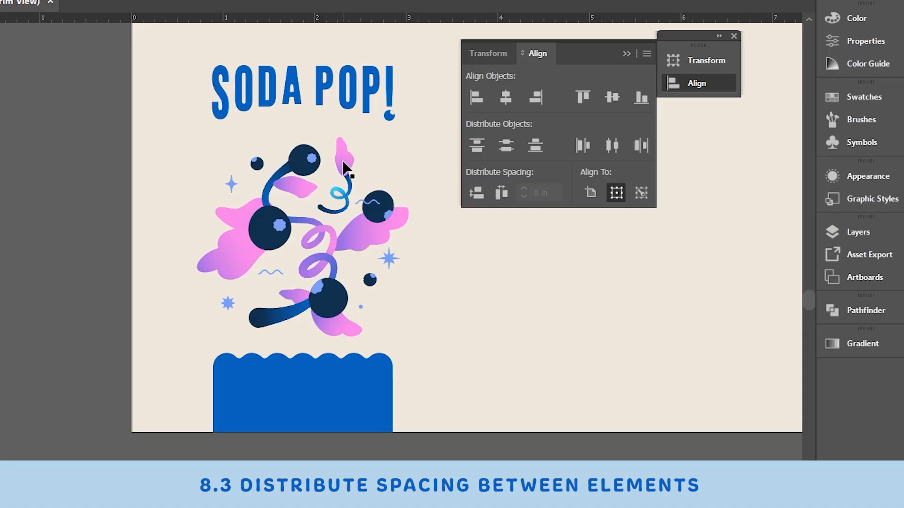
# Step: Draw a rectangle about 2.6 by 0.4 in over the SODA POP! logo and fill it with dark navy 00203d
pyautogui.click(231, 105)
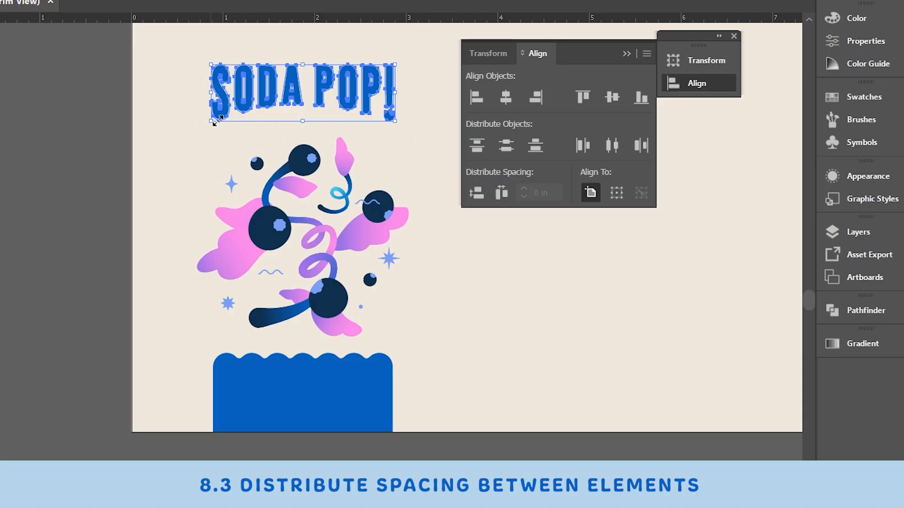
pyautogui.hotkey('ctrl', 'shift', 'a')
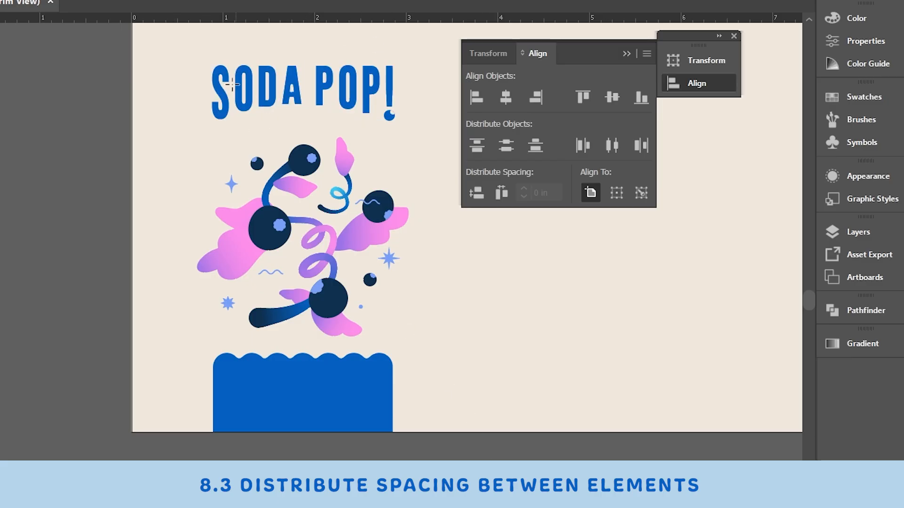
pyautogui.moveTo(164, 63); pyautogui.dragTo(403, 103)
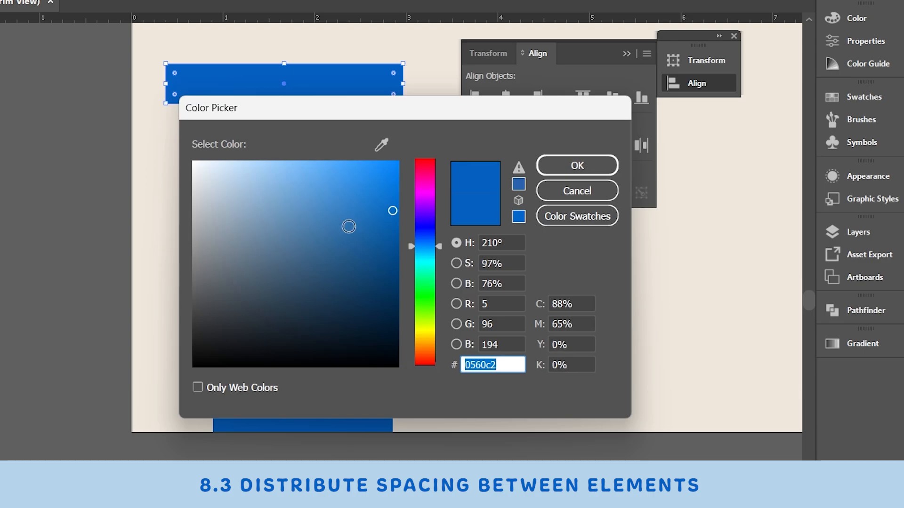
pyautogui.moveTo(383, 316); pyautogui.dragTo(404, 318)
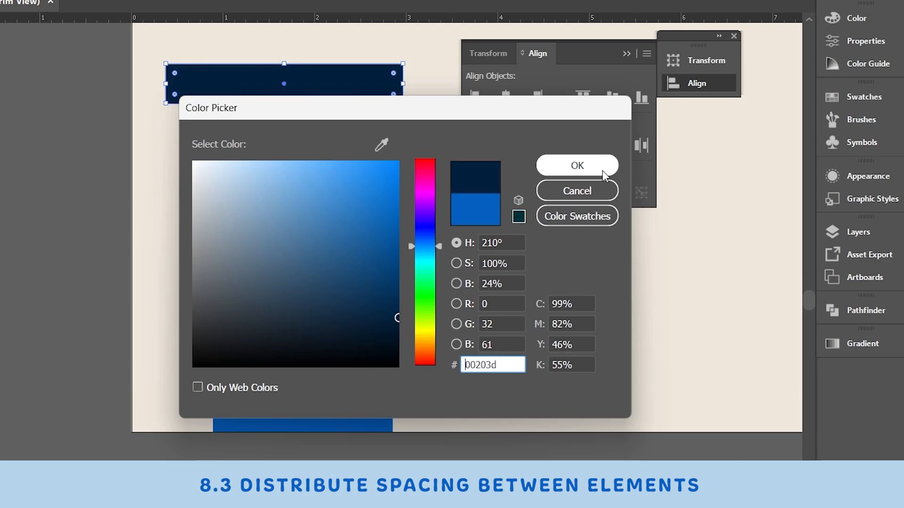
pyautogui.click(602, 173)
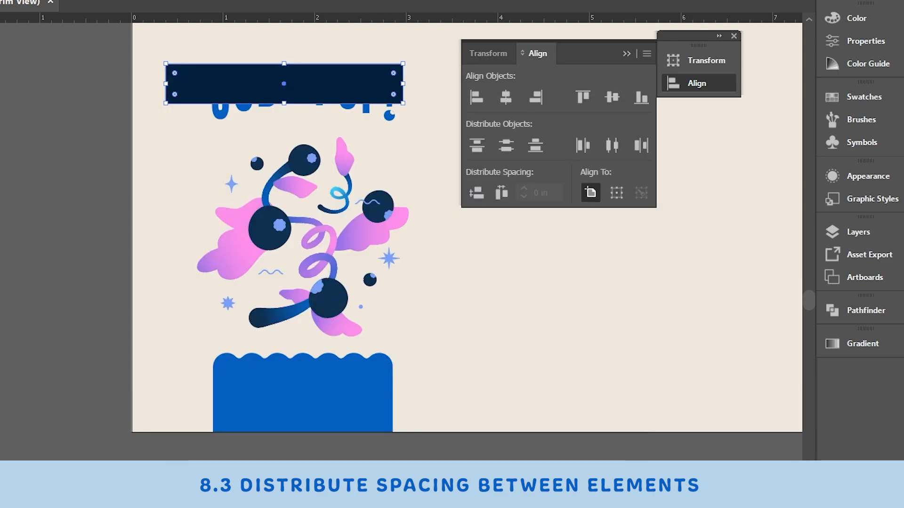
# Step: Swap the rectangle's fill and stroke, and fit the outline to the logo's top edge and the base of its middle letters
pyautogui.hotkey('shift', 'x')
pyautogui.moveTo(161, 161); pyautogui.dragTo(462, 292)
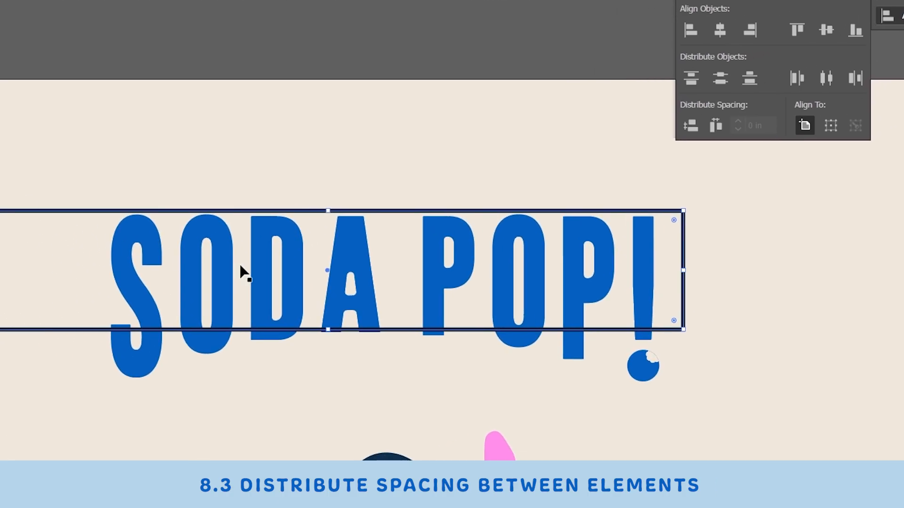
pyautogui.scroll(-3, 209, 278)
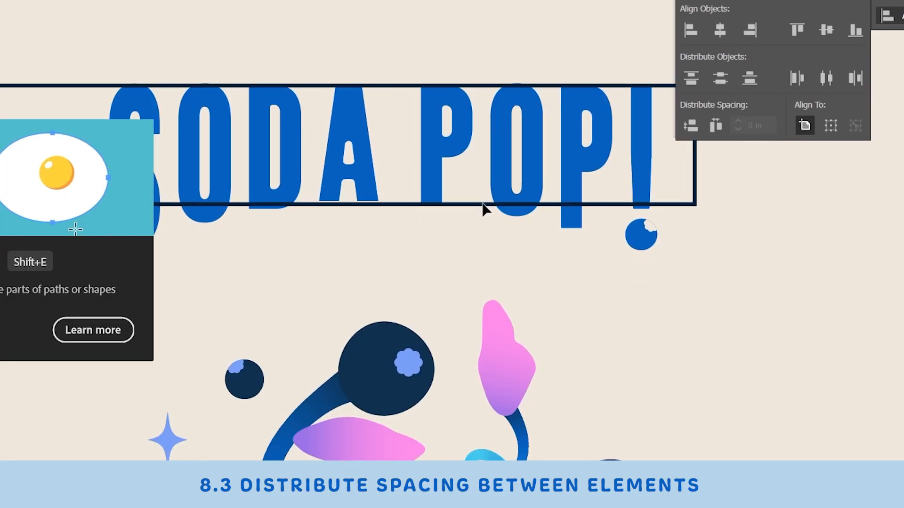
pyautogui.hotkey('ctrl', '-')
pyautogui.hotkey('ctrl', '-')
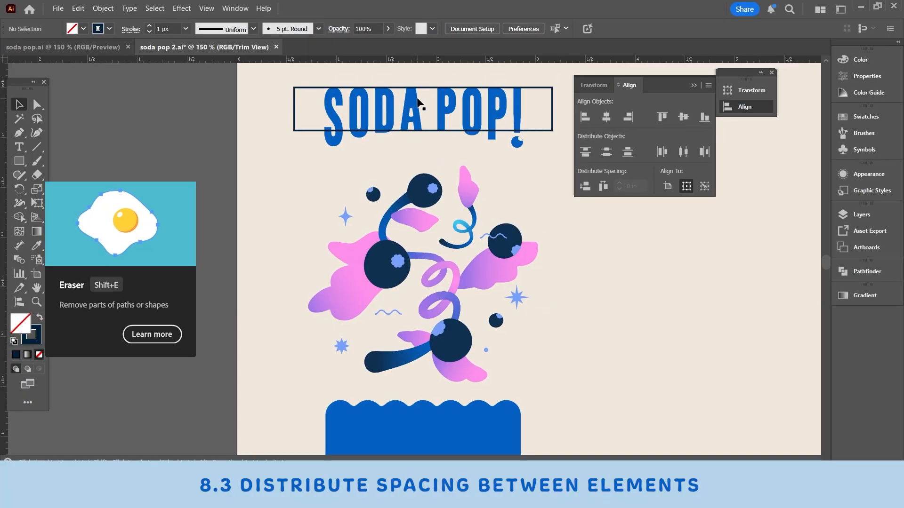
# Step: Distribute the vertical spacing evenly between the outlined rectangle, the cherry illustration and the scalloped blue shape
pyautogui.hotkey('ctrl', 'a')
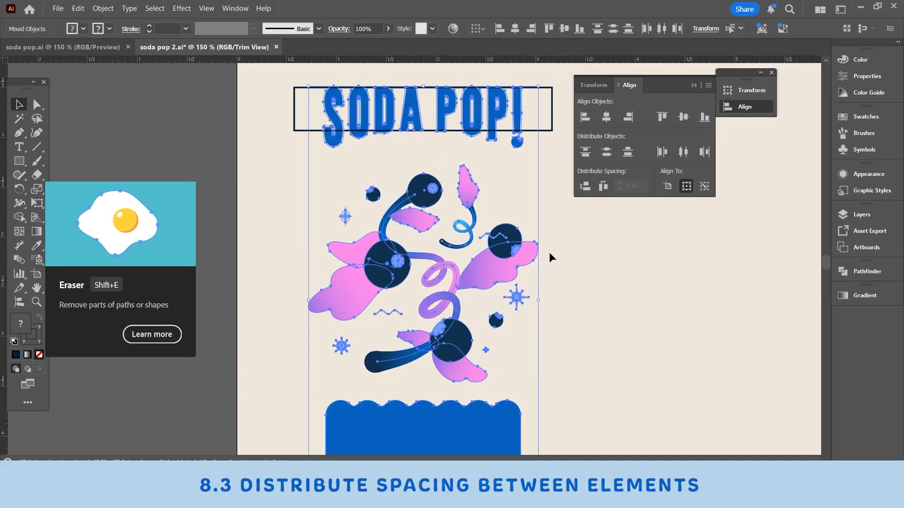
pyautogui.click(596, 279)
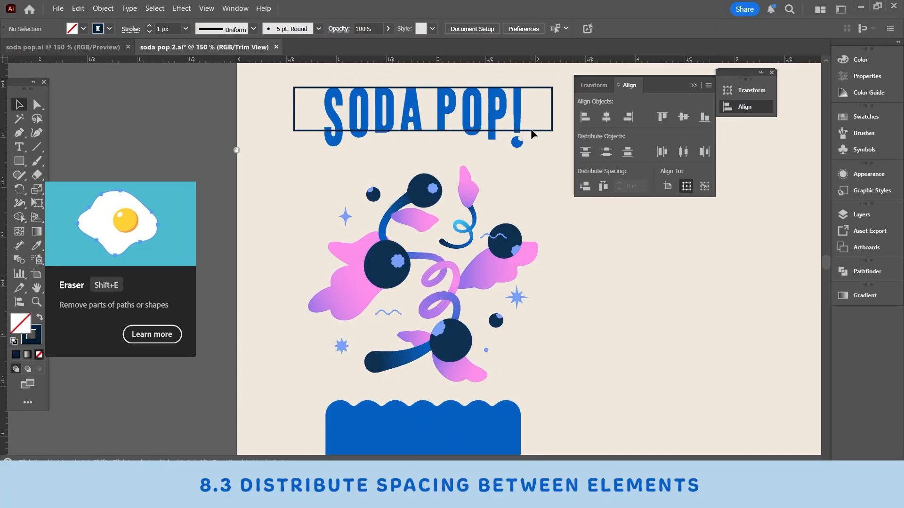
pyautogui.click(536, 137)
pyautogui.keyDown('shift'); pyautogui.click(491, 276); pyautogui.keyUp('shift')
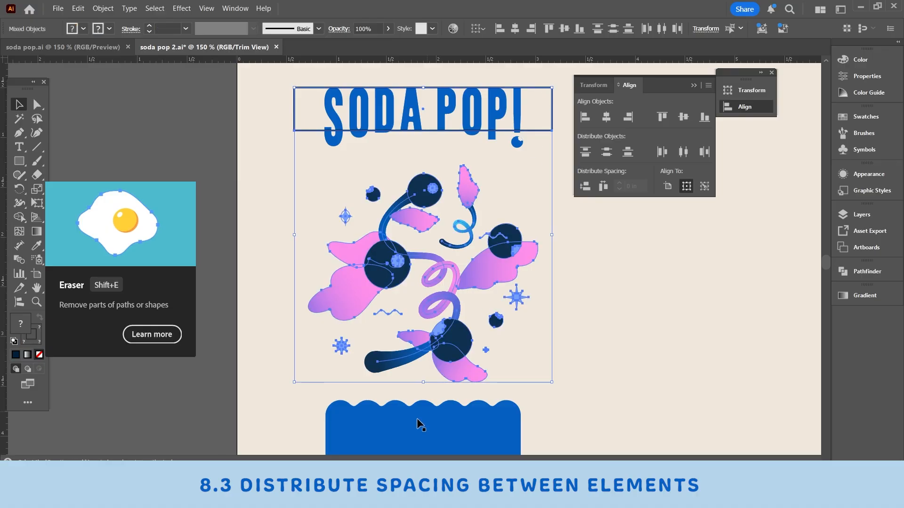
pyautogui.keyDown('shift'); pyautogui.click(417, 419); pyautogui.keyUp('shift')
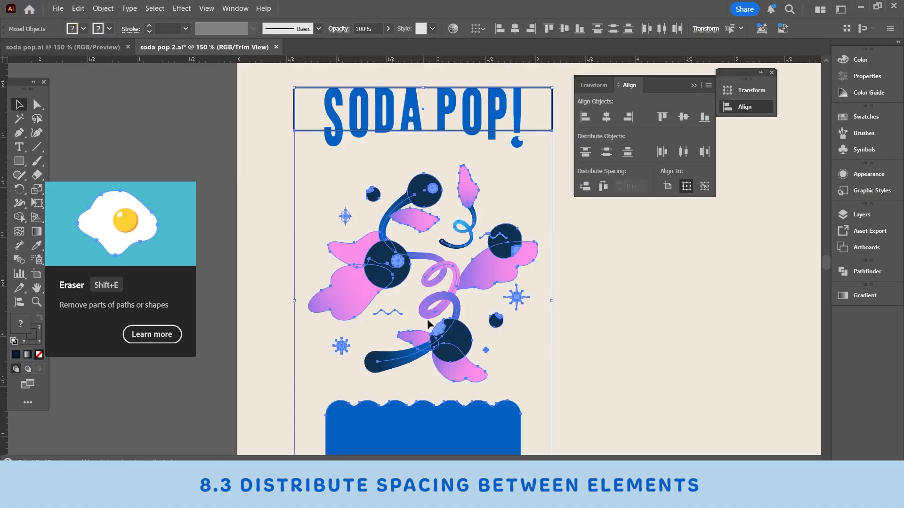
pyautogui.click(585, 186)
pyautogui.click(557, 197)
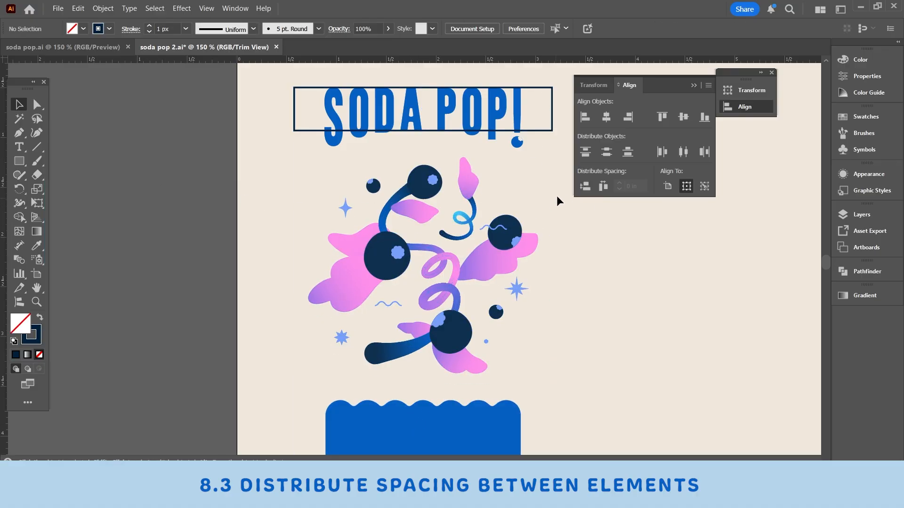
# Step: Move the outlined guide rectangle off the artboard, away from the SODA POP! logo
pyautogui.click(547, 130)
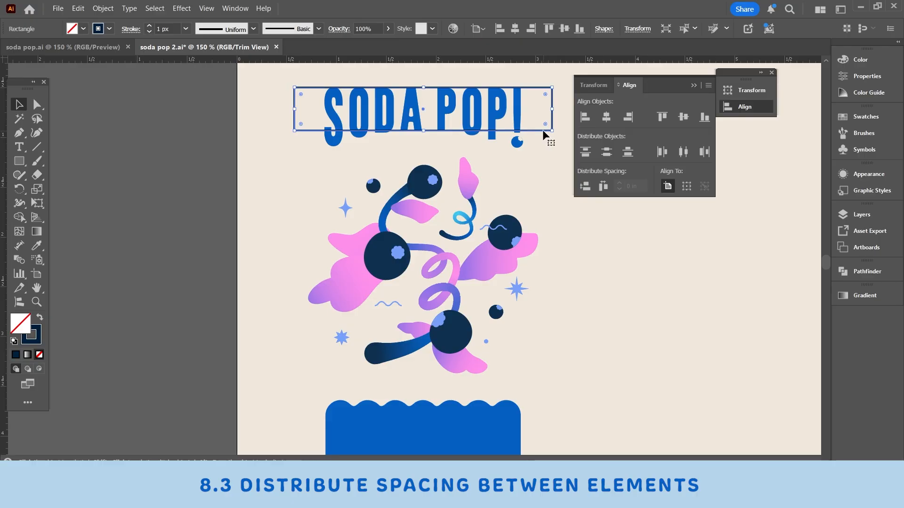
pyautogui.moveTo(542, 129); pyautogui.dragTo(167, 131)
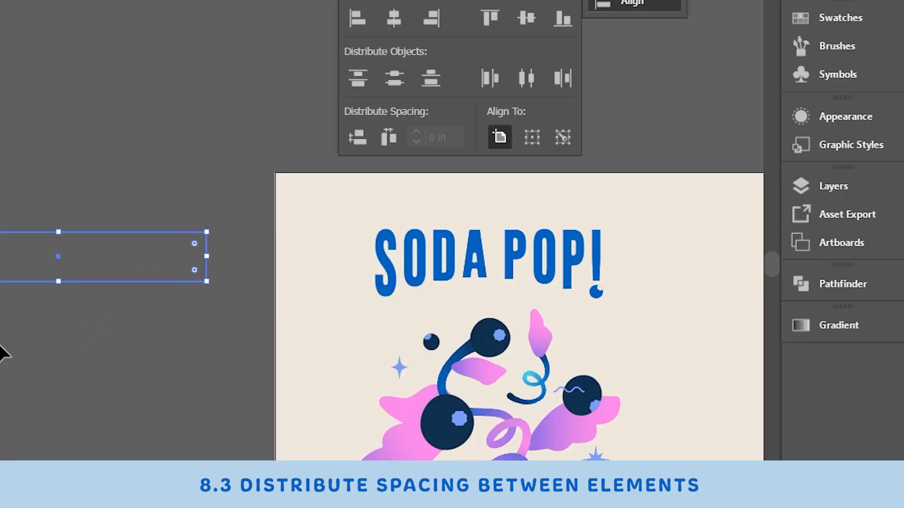
pyautogui.moveTo(189, 429); pyautogui.dragTo(103, 406)
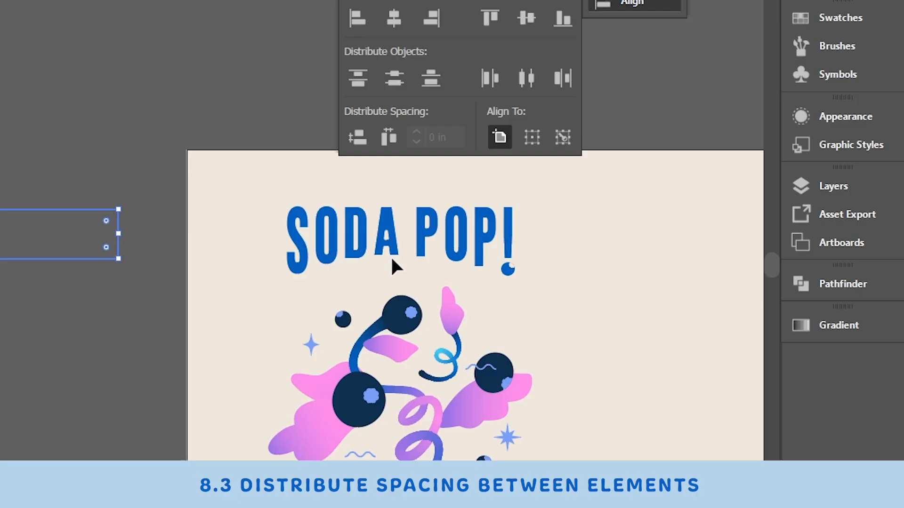
pyautogui.scroll(-3, 404, 285)
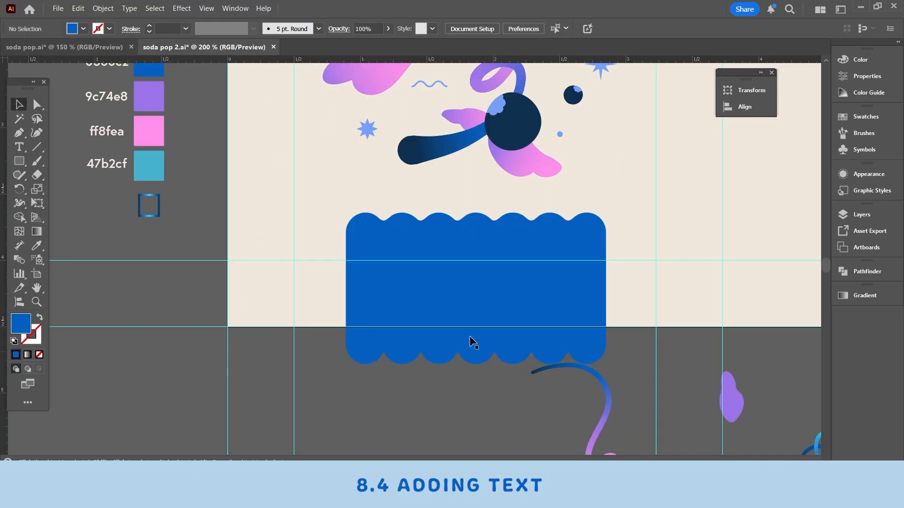
# Step: Add the text "blueberry blast" on the upper part of the scalloped blue shape
pyautogui.scroll(1, 409, 310)
pyautogui.press('t')
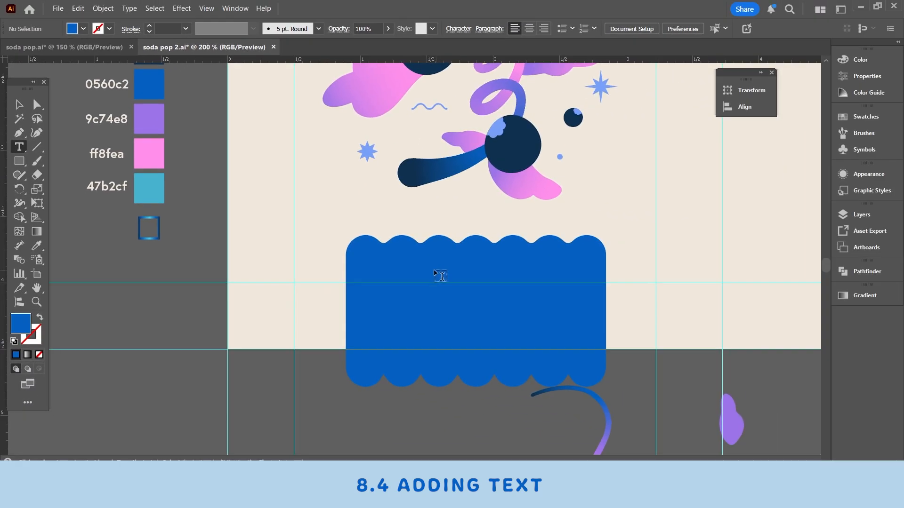
pyautogui.click(697, 368)
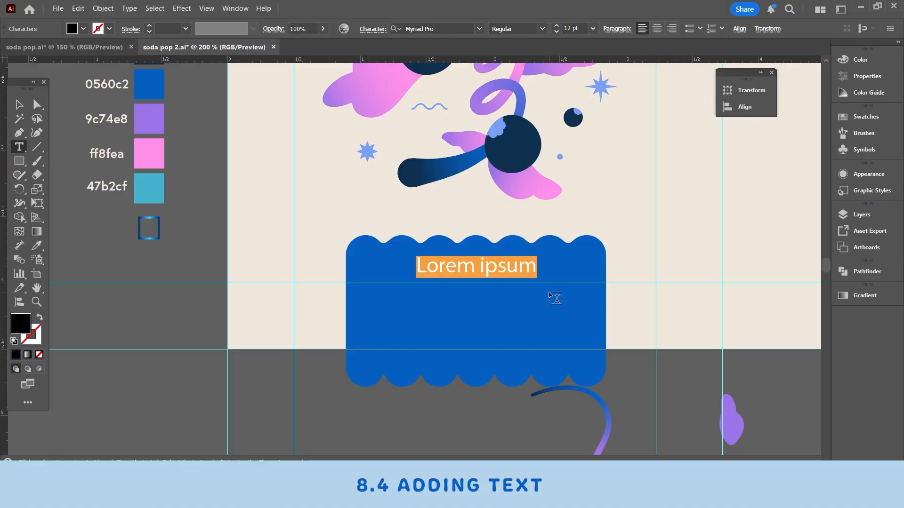
pyautogui.press('BackSpace')
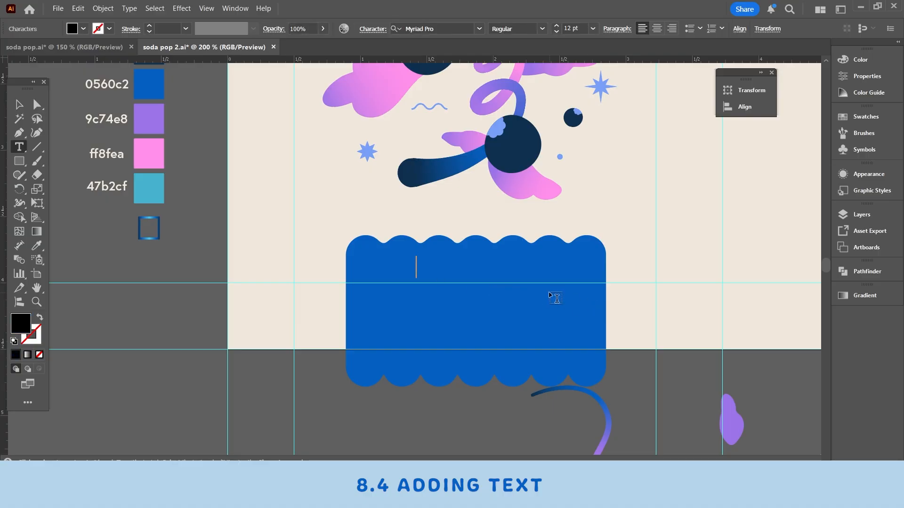
pyautogui.write('blueb')
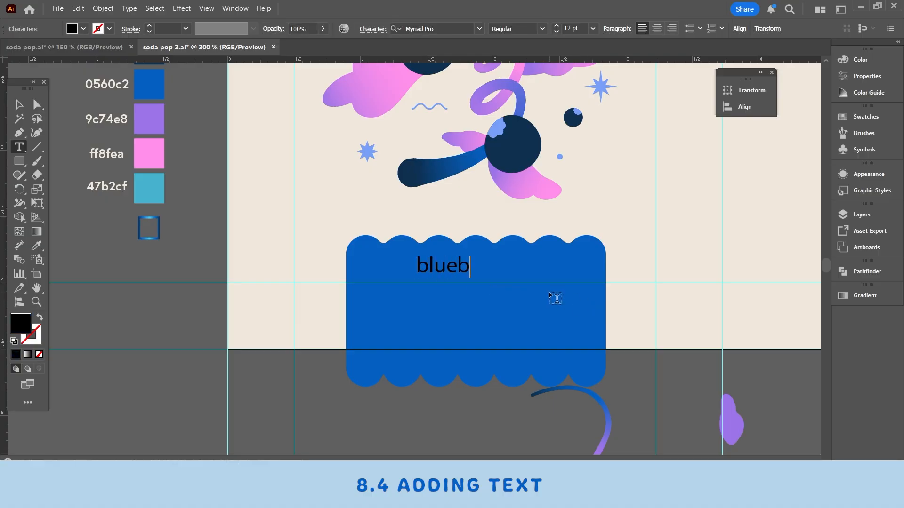
pyautogui.write('erry ')
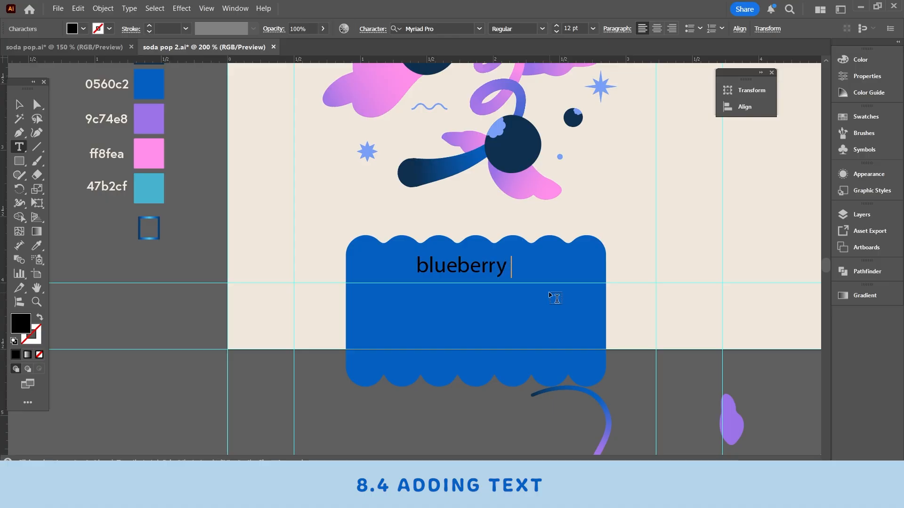
pyautogui.write('blast')
pyautogui.press('Escape')
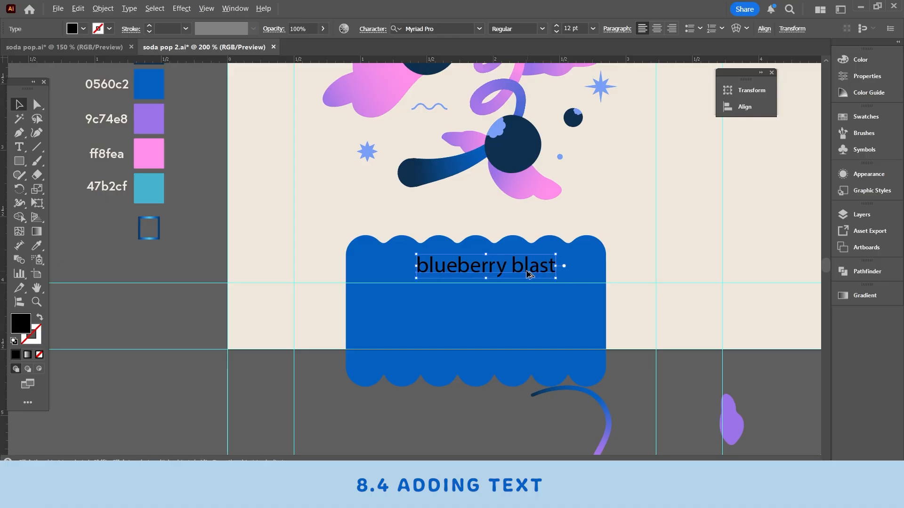
# Step: Duplicate the "blueberry blast" text directly below and change the copy to "12 fl oz 330 ml"
pyautogui.moveTo(528, 273); pyautogui.dragTo(525, 309)
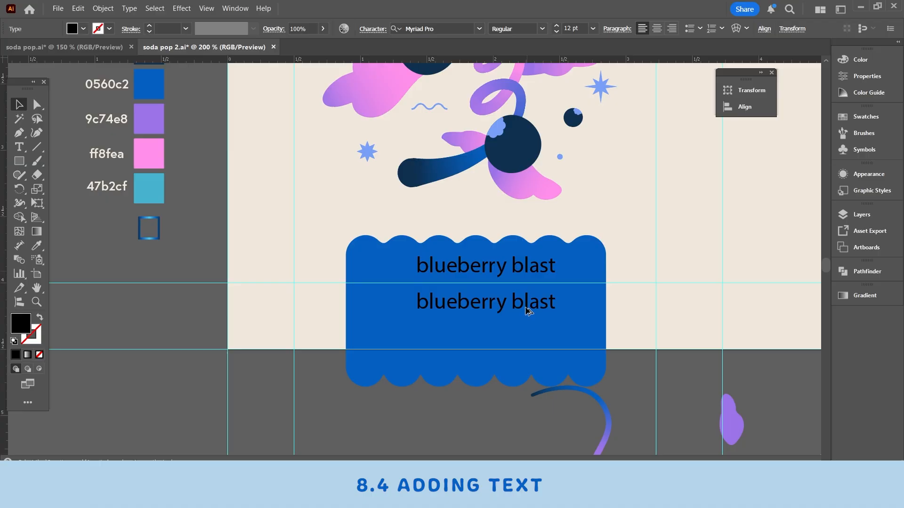
pyautogui.doubleClick(527, 306)
pyautogui.hotkey('ctrl', 'a')
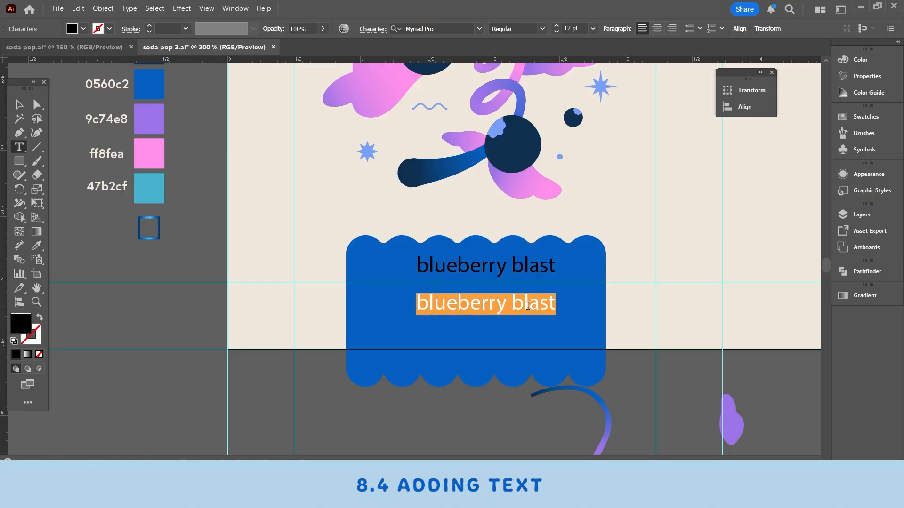
pyautogui.write('12 fl ')
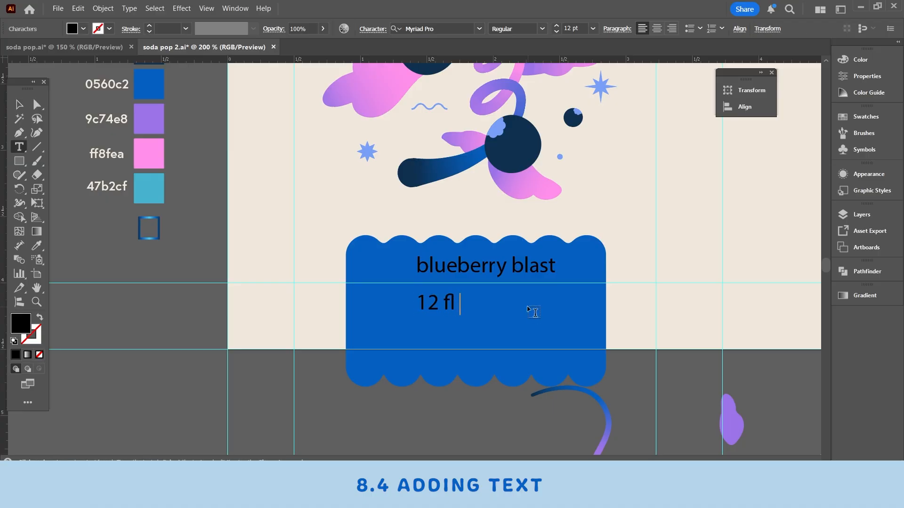
pyautogui.write('oz 330')
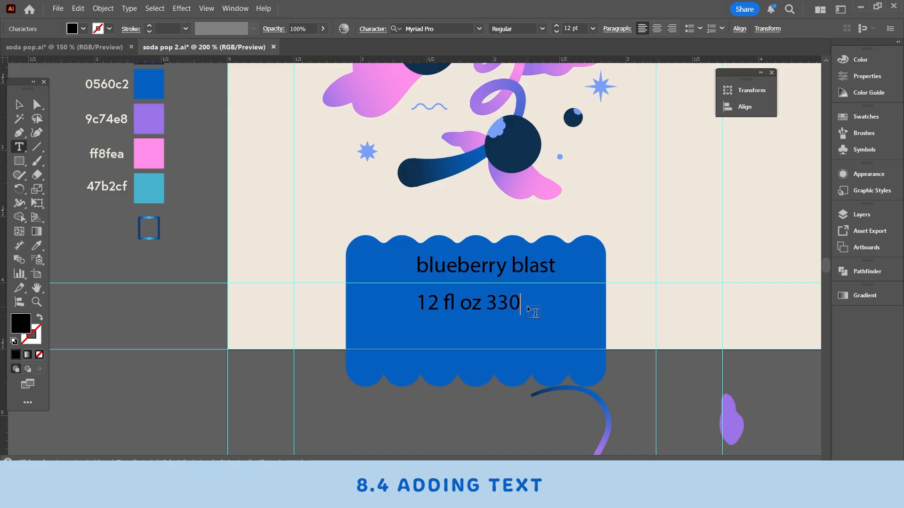
pyautogui.write(' ml')
pyautogui.press('Escape')
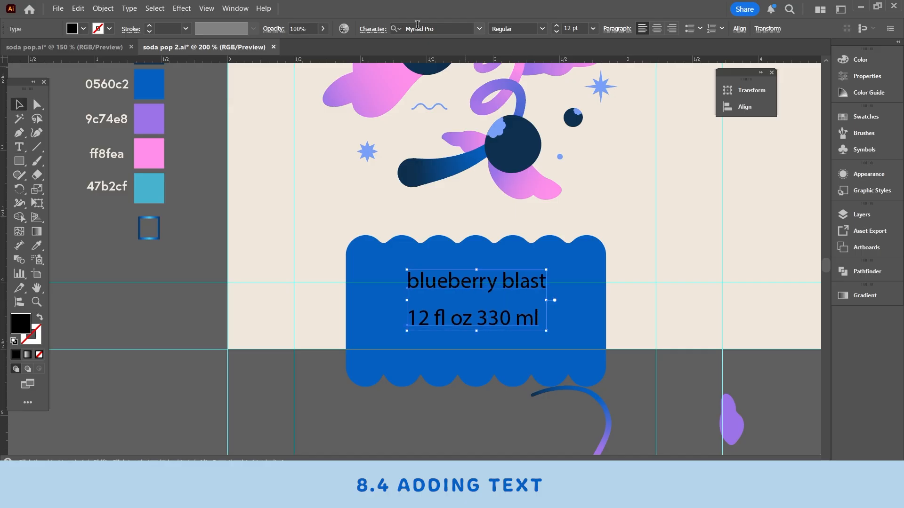
# Step: Set both text lines on the blue shape to the Freude font
pyautogui.click(451, 29)
pyautogui.press('BackSpace')
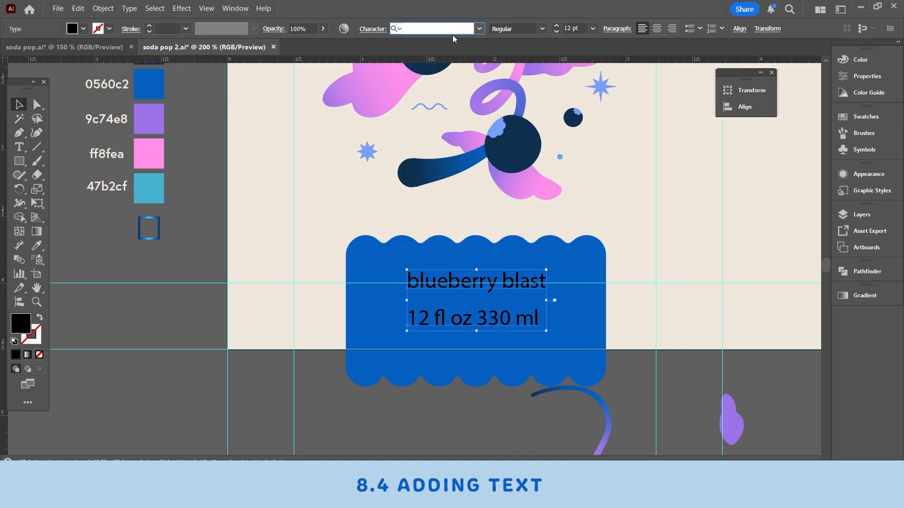
pyautogui.write('f')
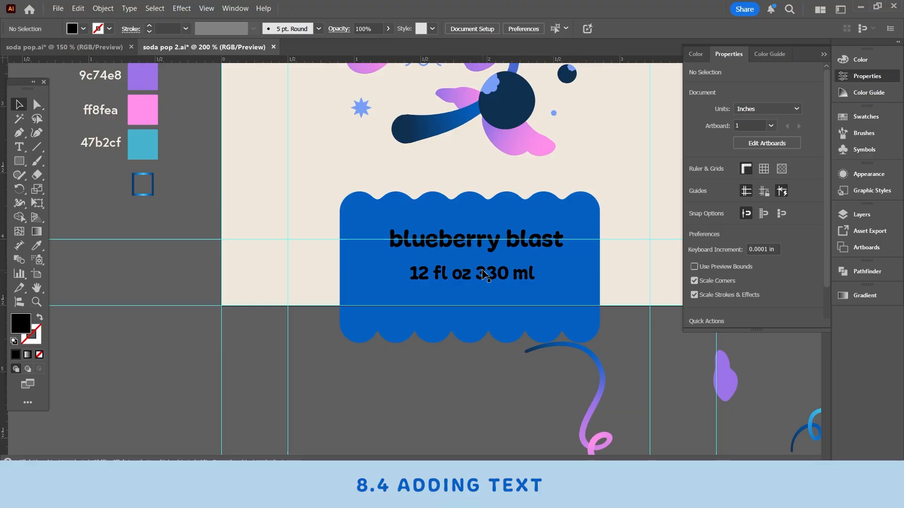
# Step: Recolor both text lines on the blue shape by sampling the artboard's cream background with the Eyedropper
pyautogui.click(472, 273)
pyautogui.moveTo(584, 262); pyautogui.dragTo(518, 252)
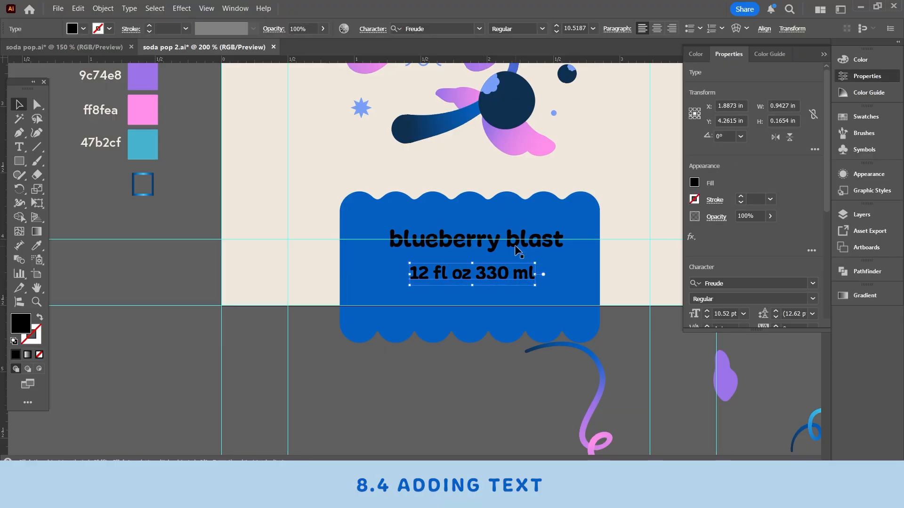
pyautogui.click(511, 250)
pyautogui.keyDown('shift'); pyautogui.click(474, 277); pyautogui.keyUp('shift')
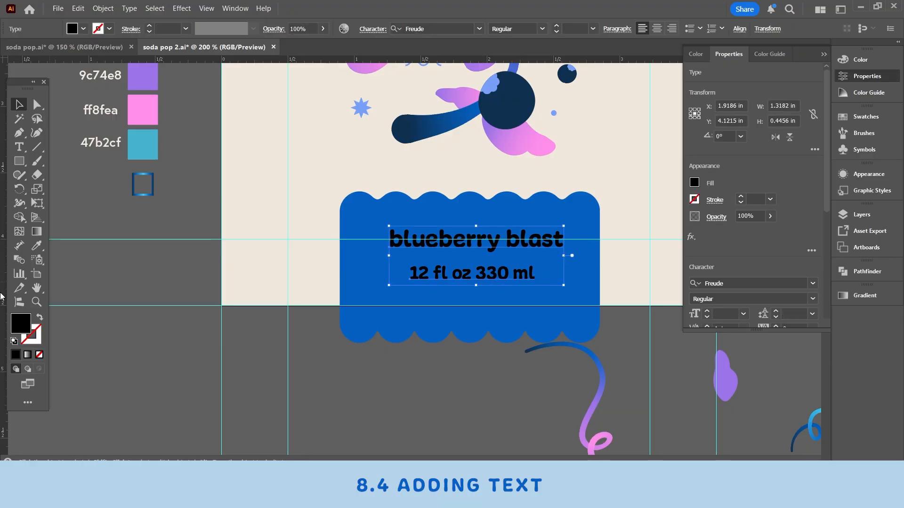
pyautogui.click(36, 245)
pyautogui.click(289, 156)
pyautogui.hotkey('ctrl', '=')
# Step: Scale the "12 fl oz 330 ml" text down slightly and select the "blueberry blast" text above it
pyautogui.keyDown('ctrl'); pyautogui.click(417, 292); pyautogui.keyUp('ctrl')
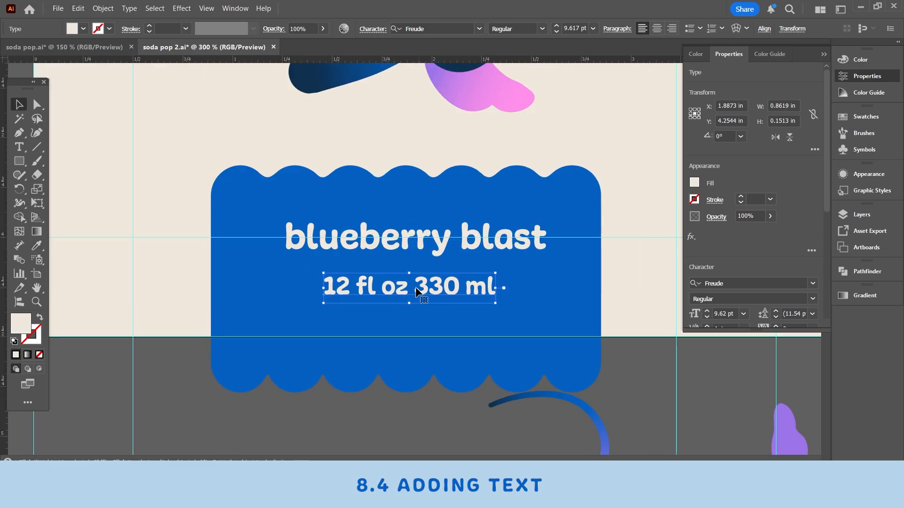
pyautogui.moveTo(410, 308); pyautogui.dragTo(410, 305)
pyautogui.click(453, 245)
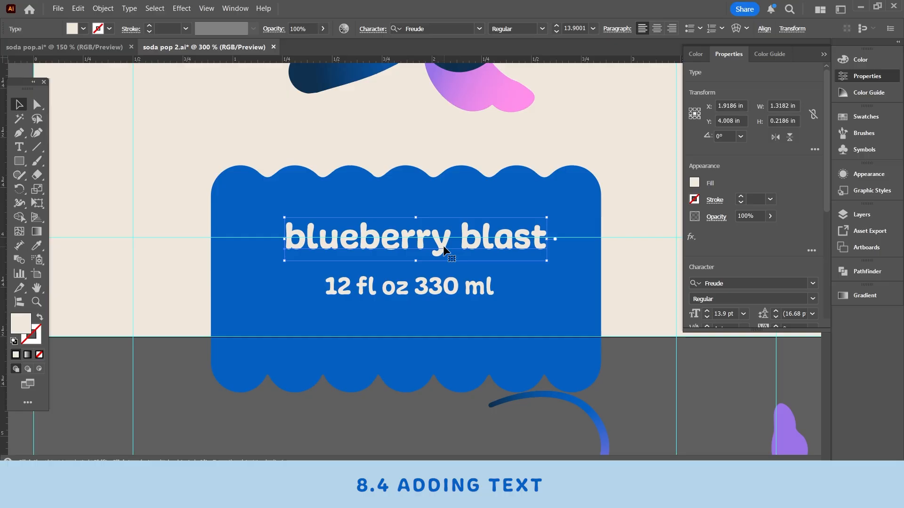
pyautogui.hotkey('ctrl', '-')
pyautogui.hotkey('ctrl', '-')
pyautogui.hotkey('ctrl', '-')
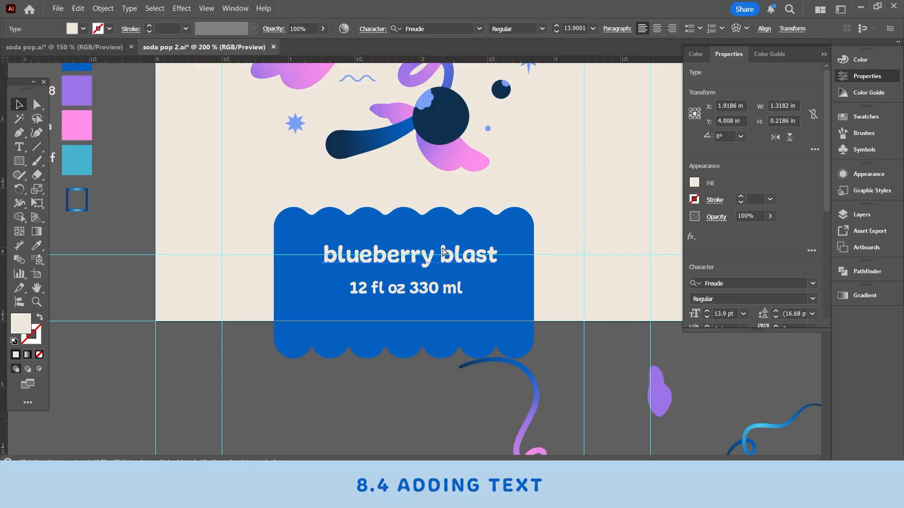
# Step: Set the tracking of "blueberry blast" to 75 and widen the letter spacing of "12 fl oz 330 ml" as well
pyautogui.scroll(2, 442, 246)
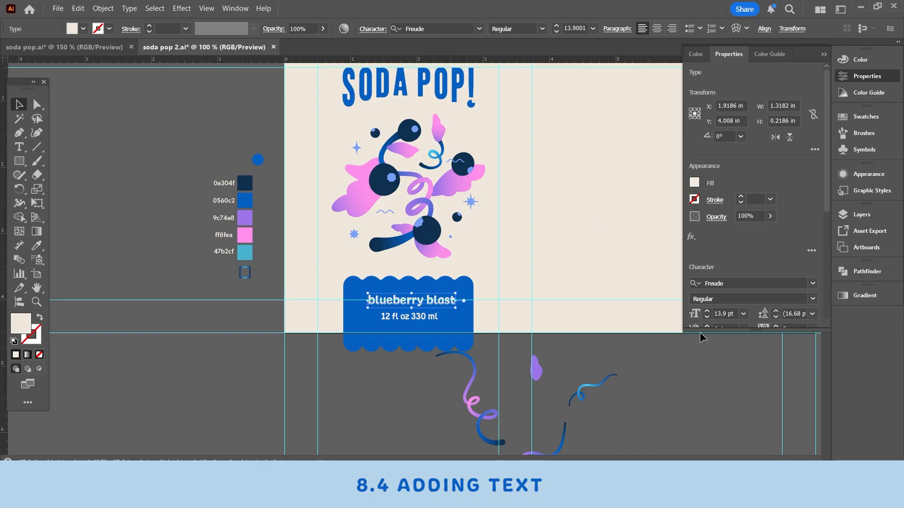
pyautogui.click(207, 9)
pyautogui.click(226, 167)
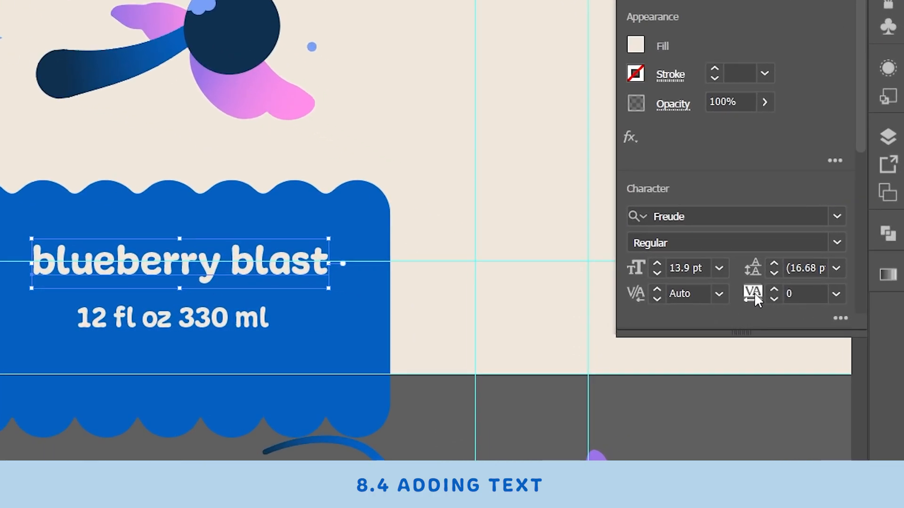
pyautogui.click(836, 294)
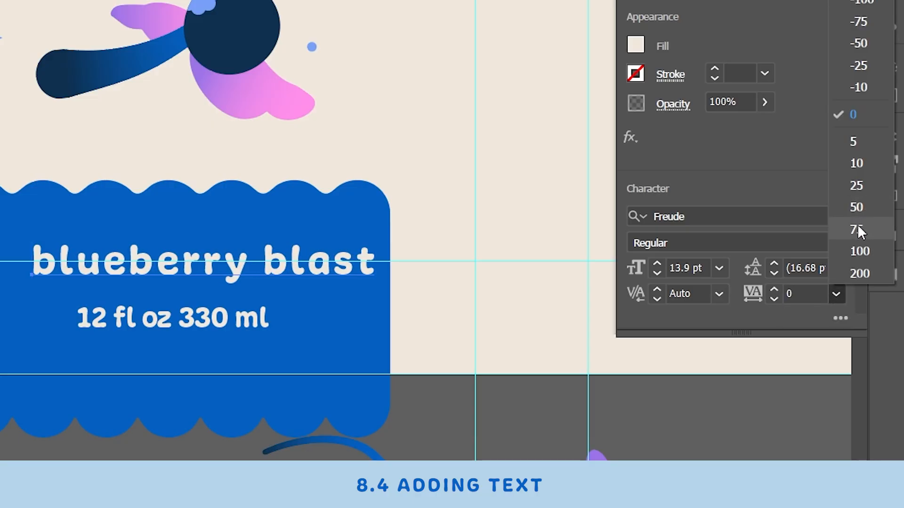
pyautogui.click(857, 225)
pyautogui.scroll(1, 271, 400)
pyautogui.click(218, 410)
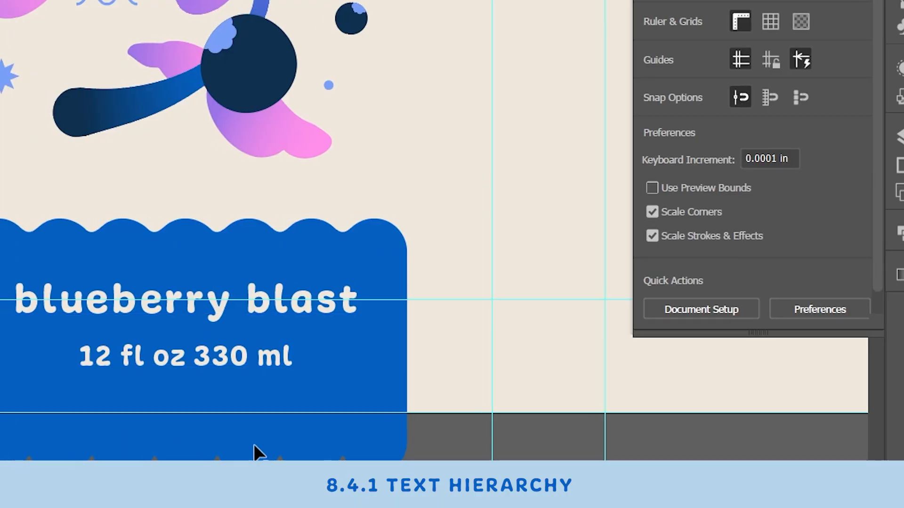
pyautogui.click(220, 363)
pyautogui.click(414, 363)
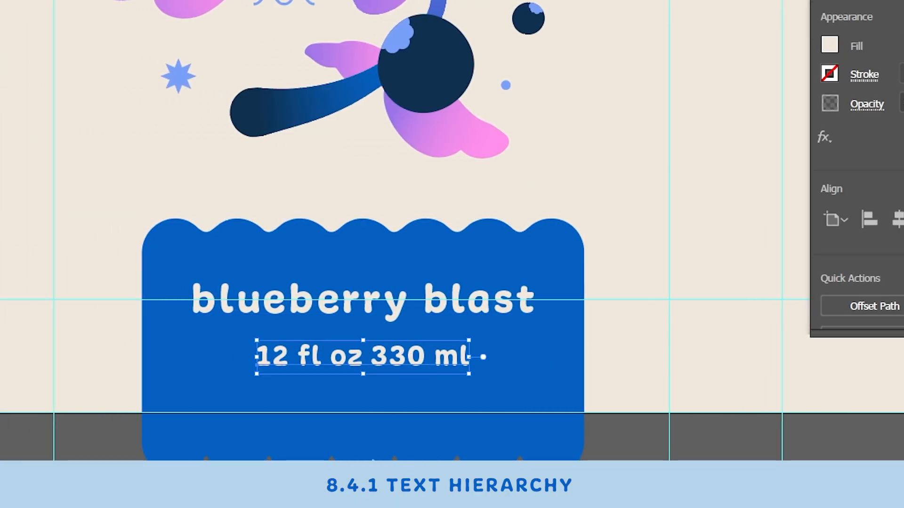
pyautogui.hotkey('ctrl', 'shift', 'a')
pyautogui.scroll(1, 362, 235)
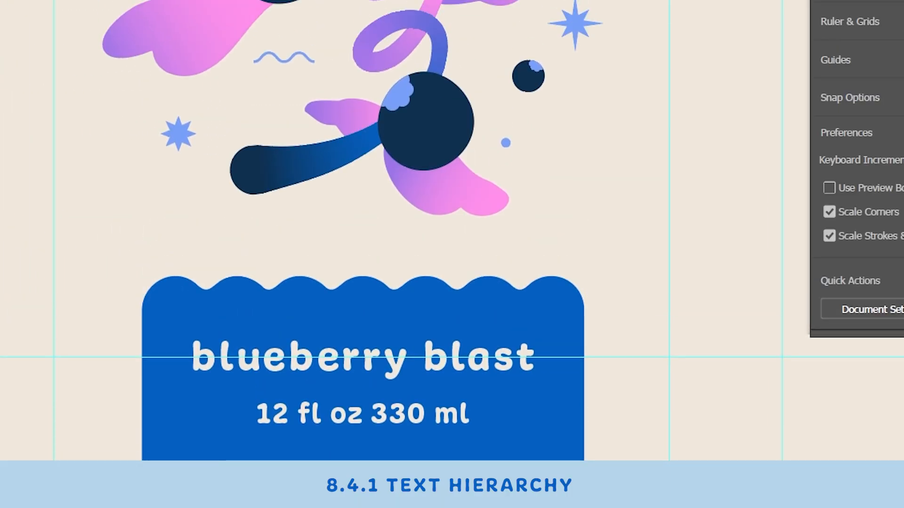
pyautogui.scroll(-3, 408, 459)
pyautogui.scroll(2, 407, 459)
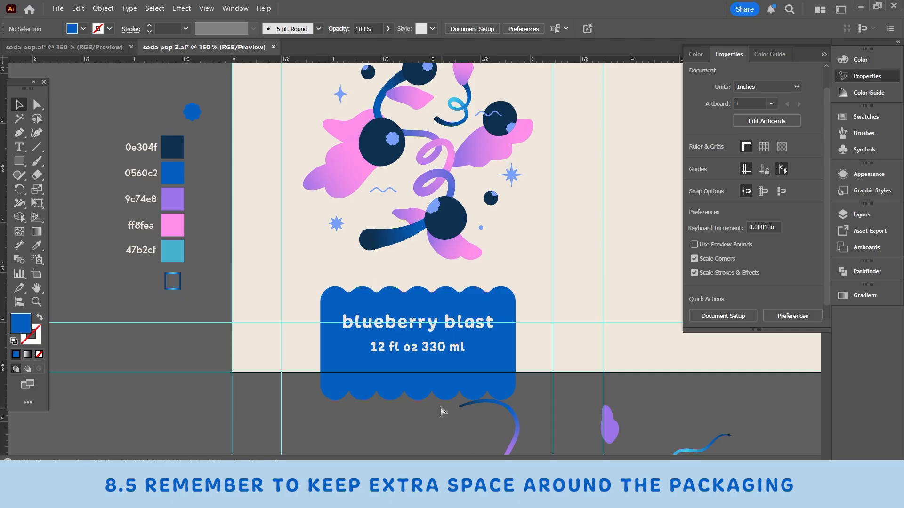
# Step: Scale the illustration down slightly and extend the blue shape upward, with both text lines made smaller and raised above the lower margin guide
pyautogui.scroll(1, 478, 349)
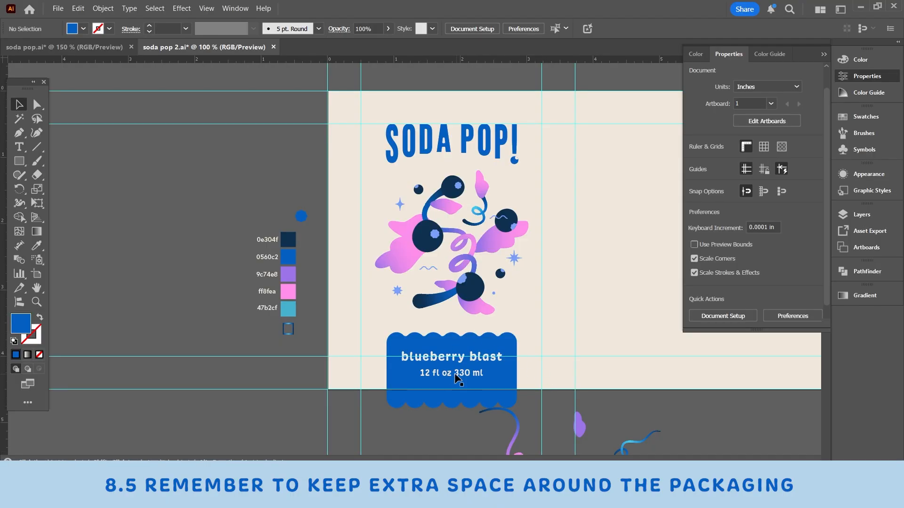
pyautogui.click(428, 372)
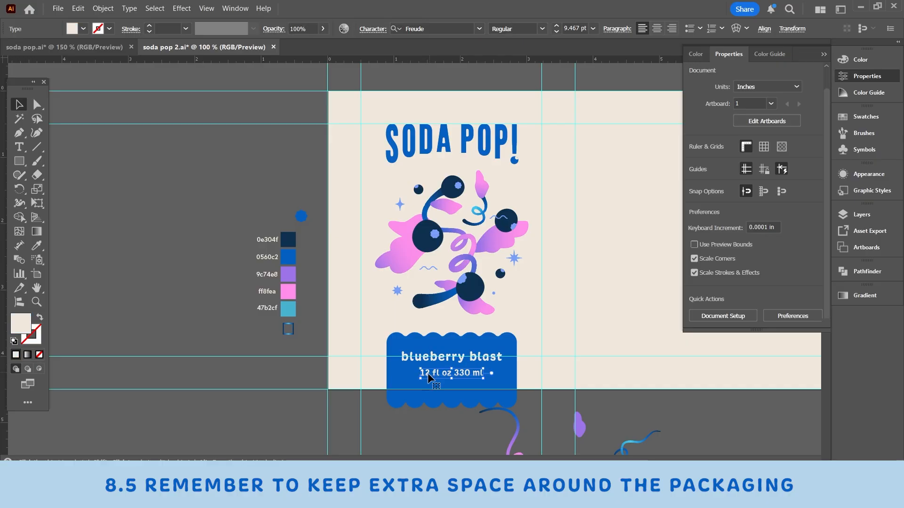
pyautogui.click(475, 236)
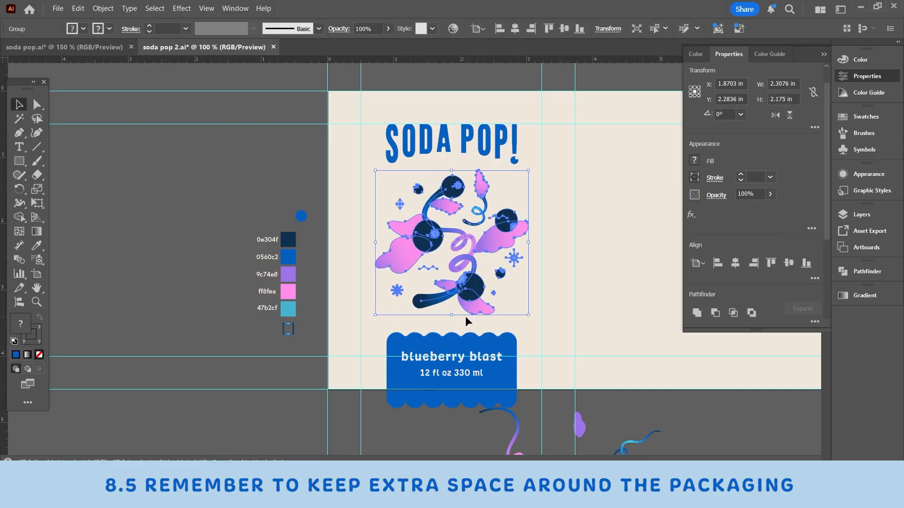
pyautogui.moveTo(452, 315); pyautogui.dragTo(452, 304)
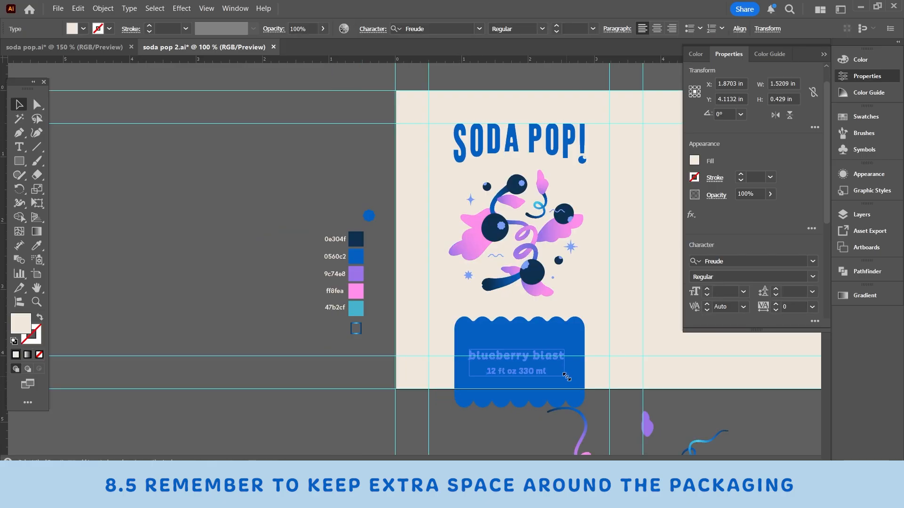
pyautogui.moveTo(536, 372); pyautogui.dragTo(542, 354)
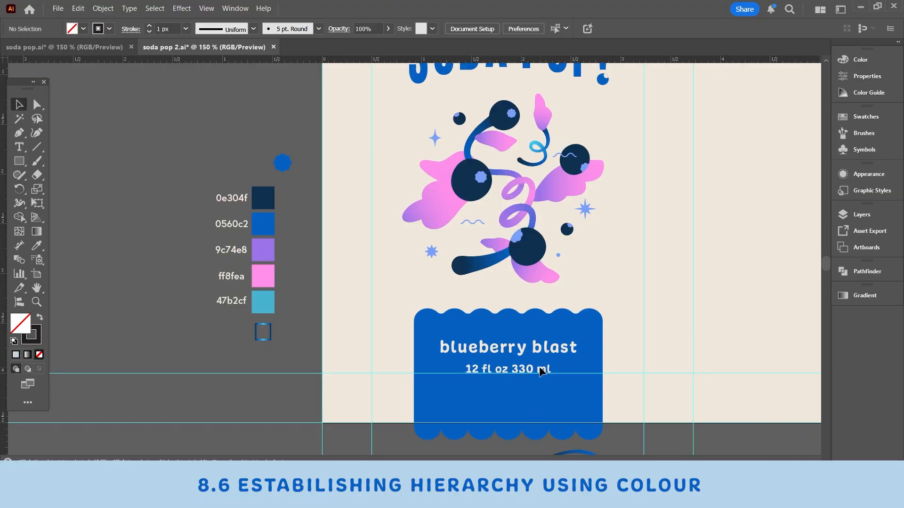
# Step: Recolor the "12 fl oz 330 ml" text to the pale blue-grey c6d3e0 and deselect it
pyautogui.click(541, 370)
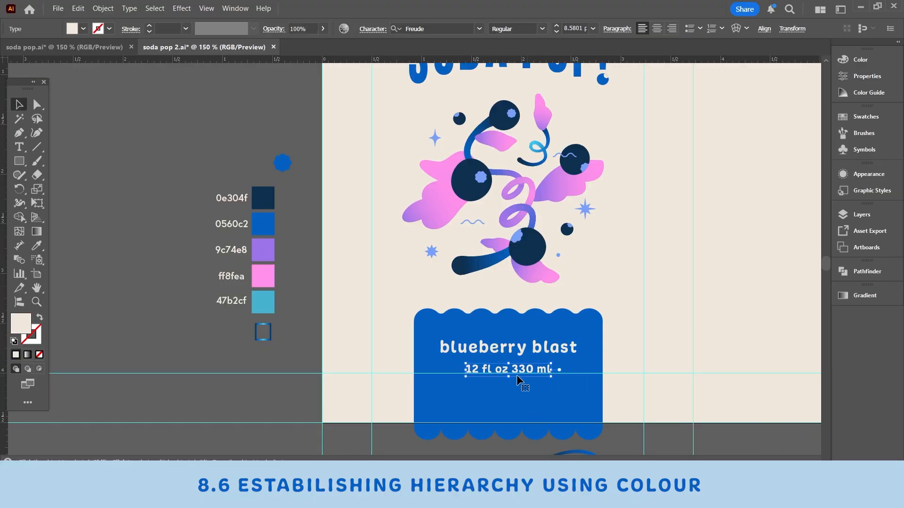
pyautogui.doubleClick(20, 328)
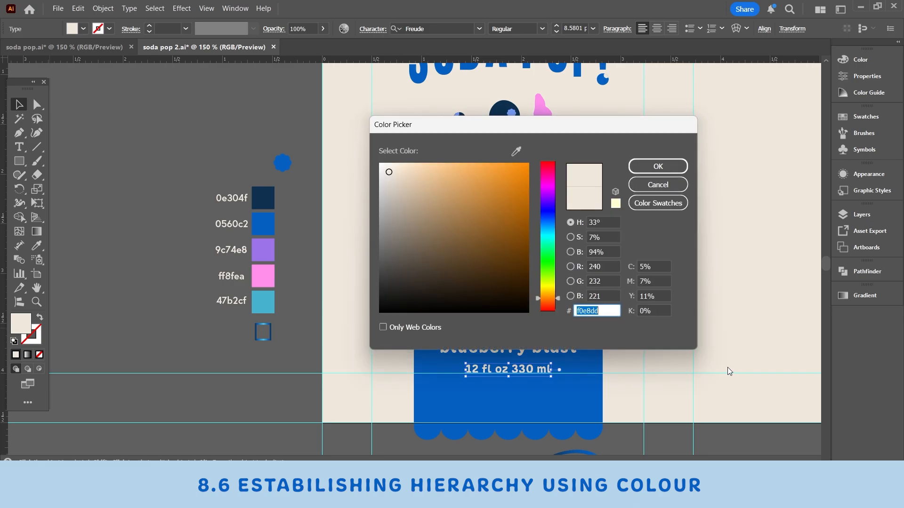
pyautogui.press('BackSpace')
pyautogui.click(599, 295)
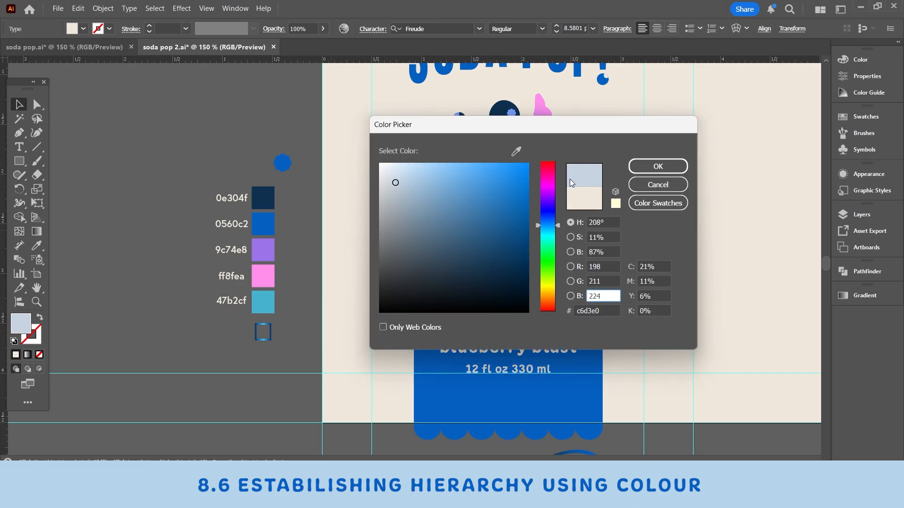
pyautogui.click(658, 166)
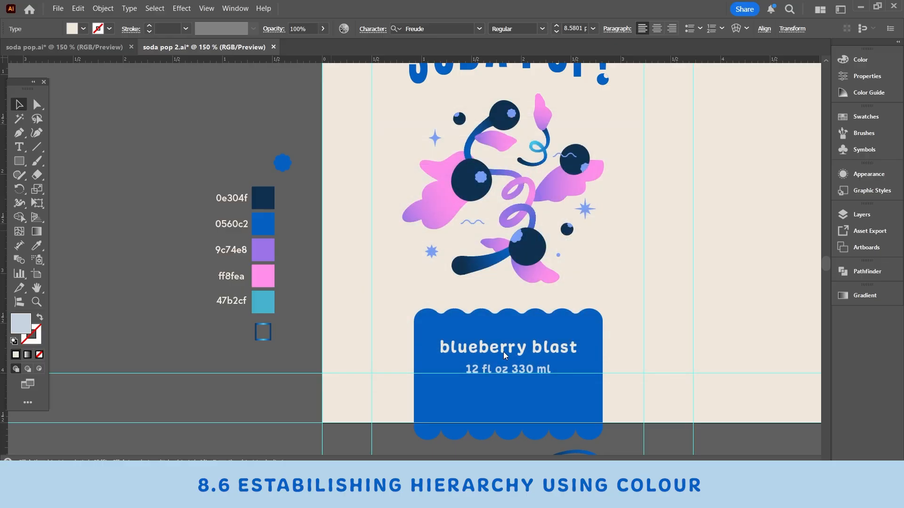
pyautogui.click(226, 388)
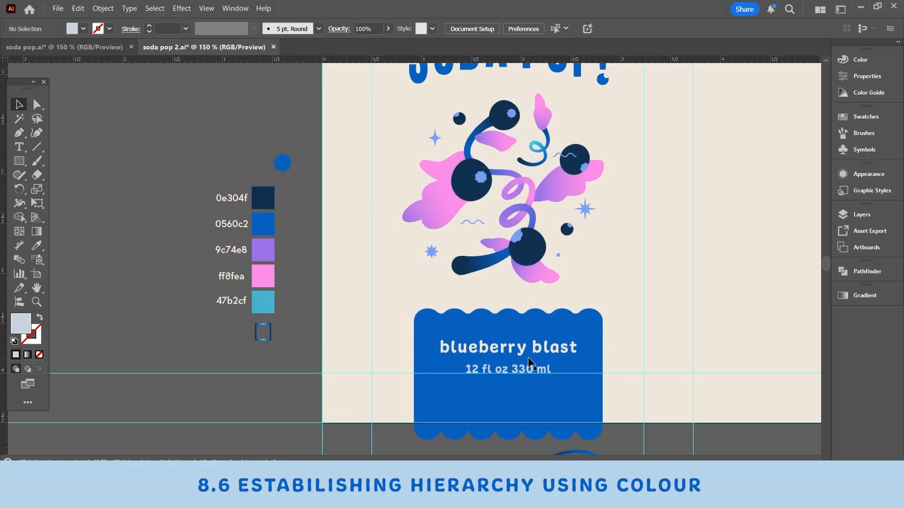